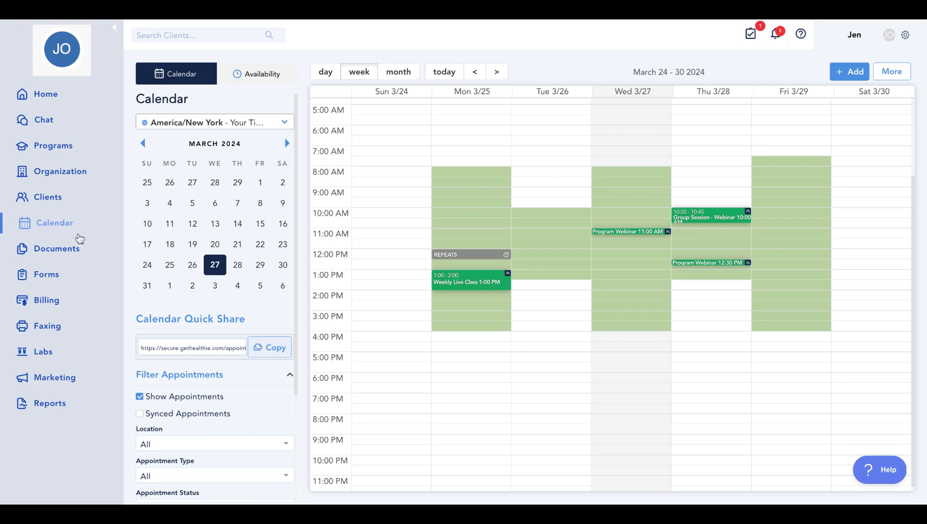
# Open the Discovery Call (Free) appointment type for editing from the calendar's appointment types
pyautogui.click(147, 224)
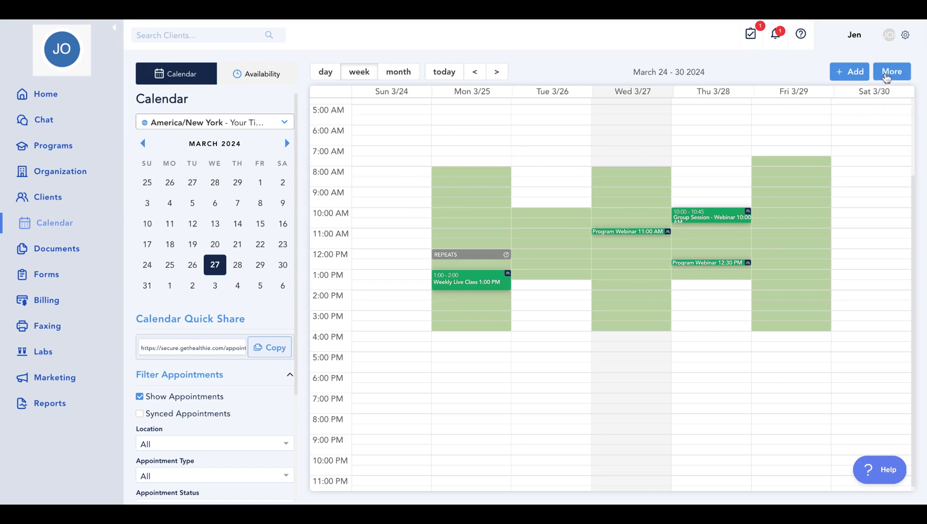
pyautogui.click(888, 78)
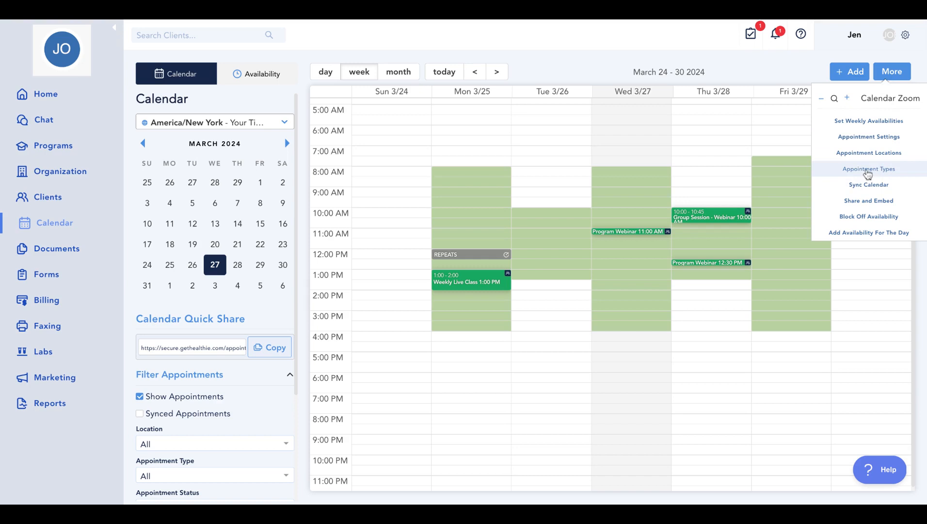
pyautogui.click(868, 169)
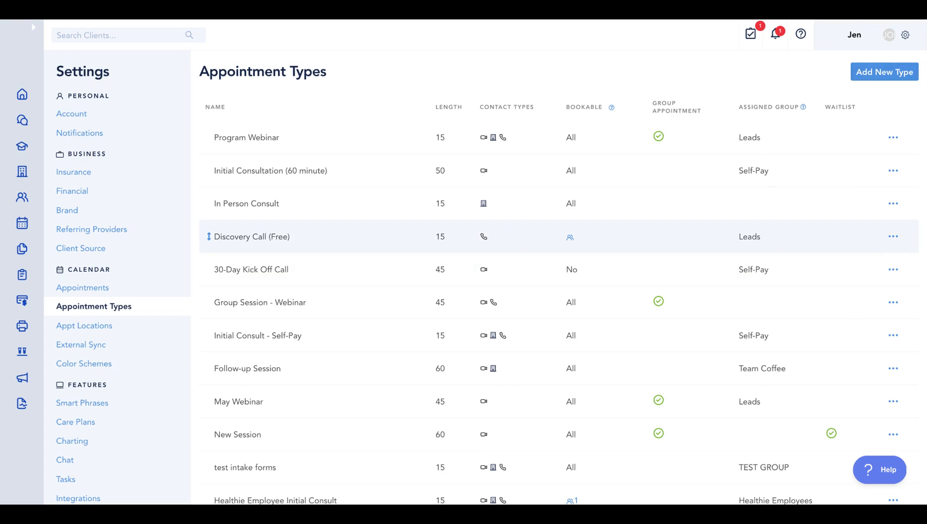
pyautogui.click(893, 236)
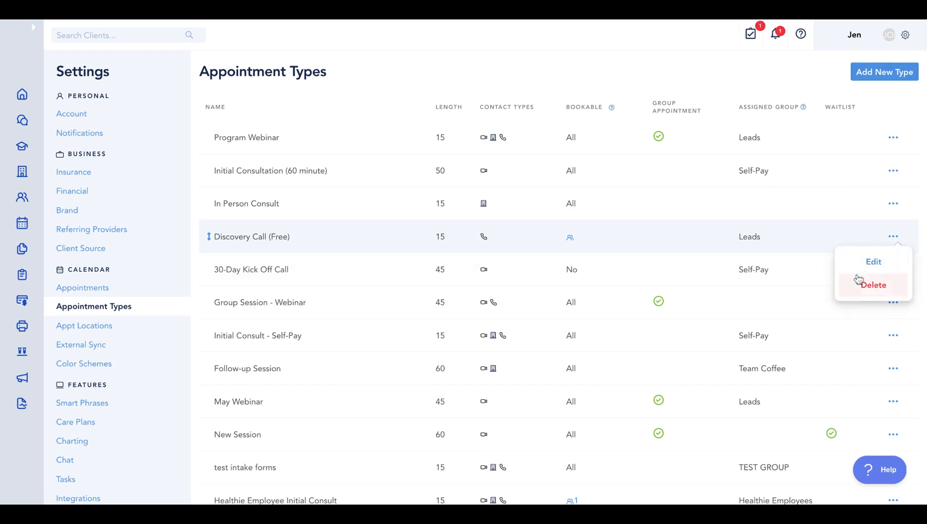
pyautogui.click(868, 265)
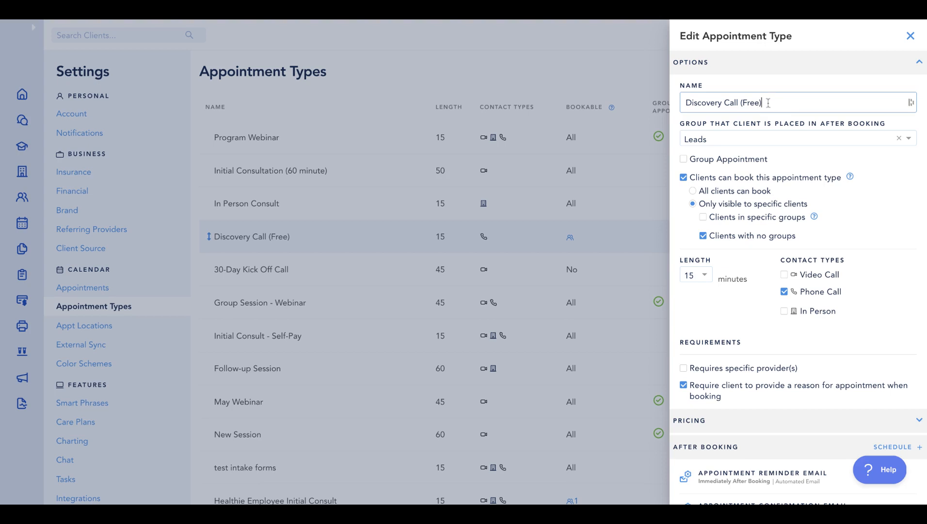
# Keep the name Discovery Call (Free) and choose Leads as the group clients are placed in after booking
pyautogui.tripleClick(747, 104)
pyautogui.click(755, 105)
pyautogui.moveTo(763, 103); pyautogui.dragTo(741, 102)
pyautogui.click(763, 107)
pyautogui.click(712, 140)
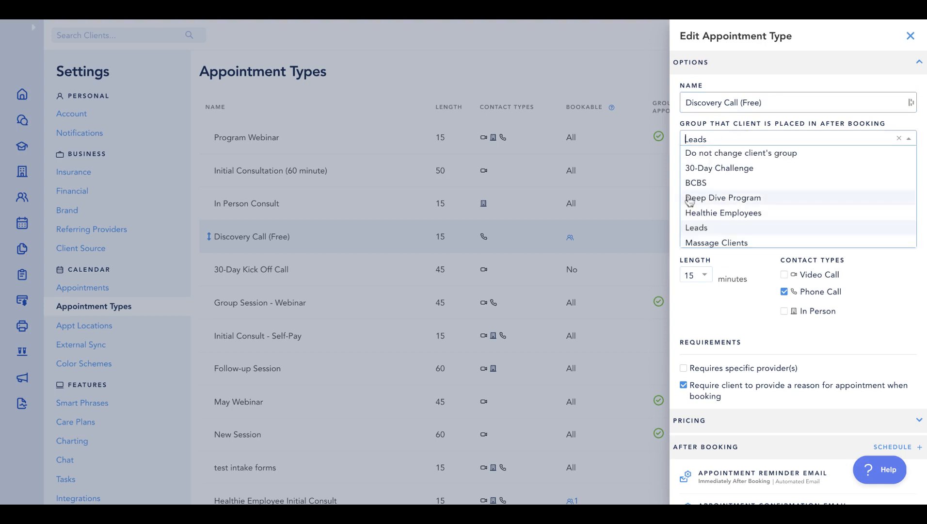
pyautogui.click(713, 225)
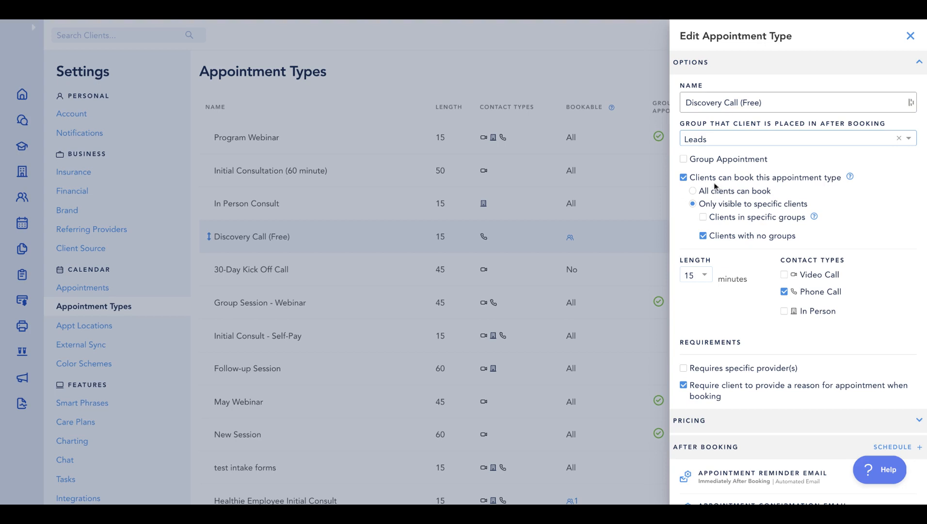
# Set the Discovery Call (Free) length to 15 minutes and save the updated appointment type
pyautogui.scroll(-1, 734, 193)
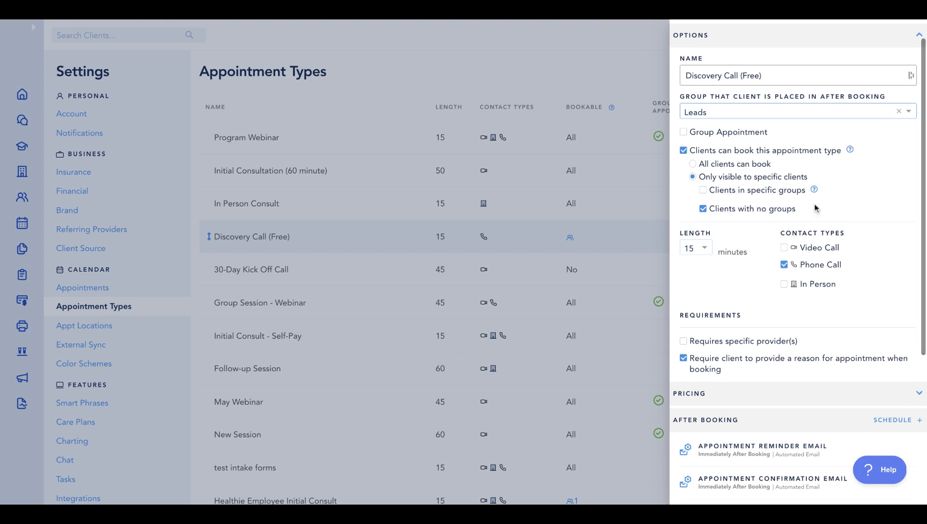
pyautogui.scroll(-3, 810, 208)
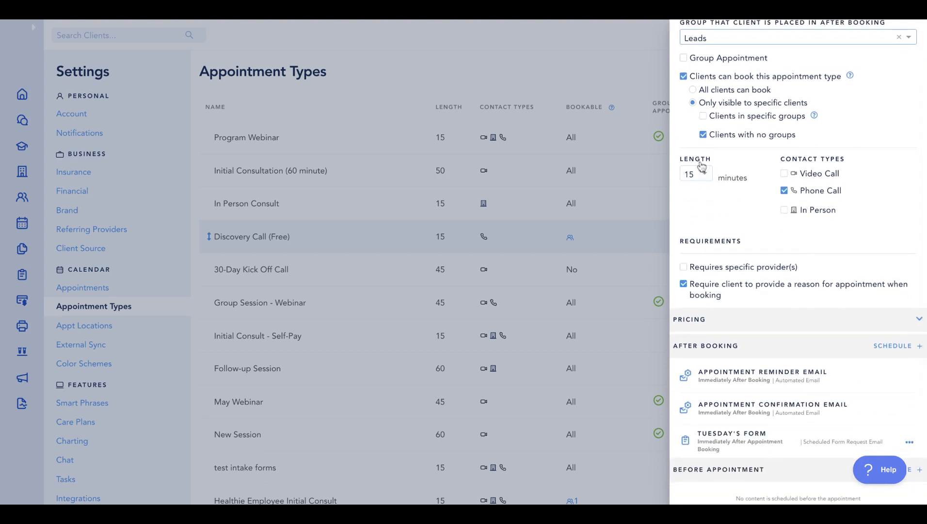
pyautogui.scroll(-1, 703, 177)
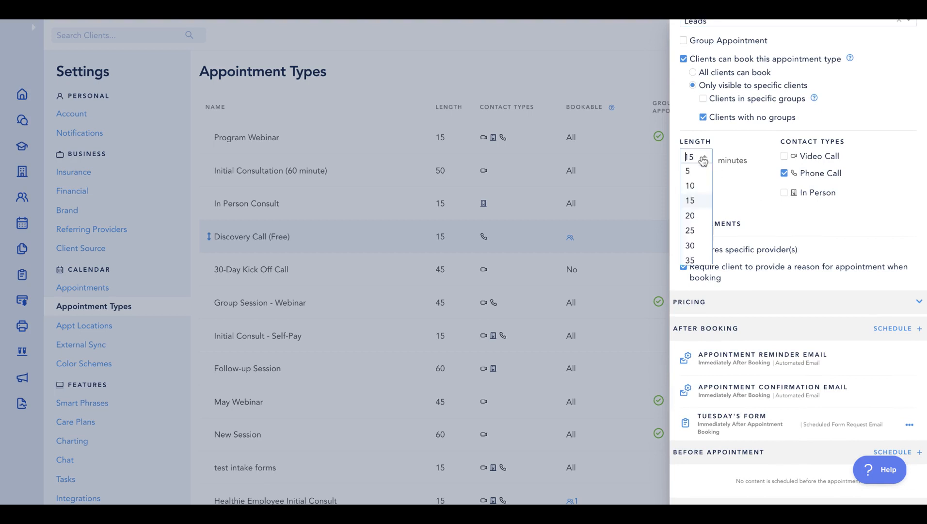
pyautogui.click(696, 202)
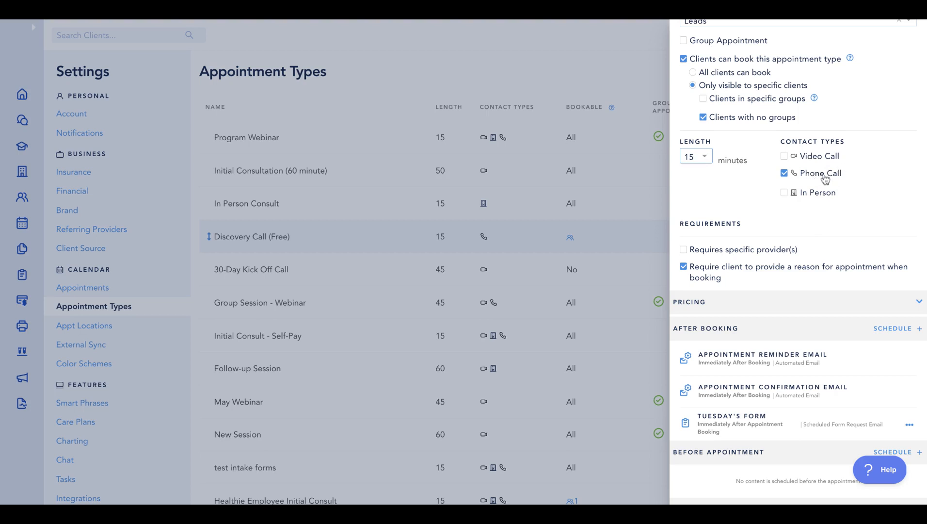
pyautogui.scroll(-3, 825, 180)
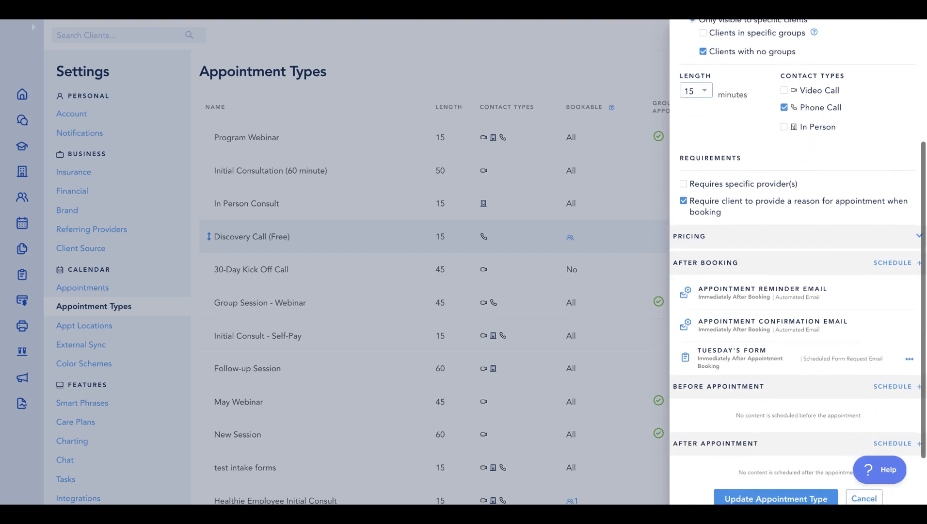
pyautogui.click(753, 498)
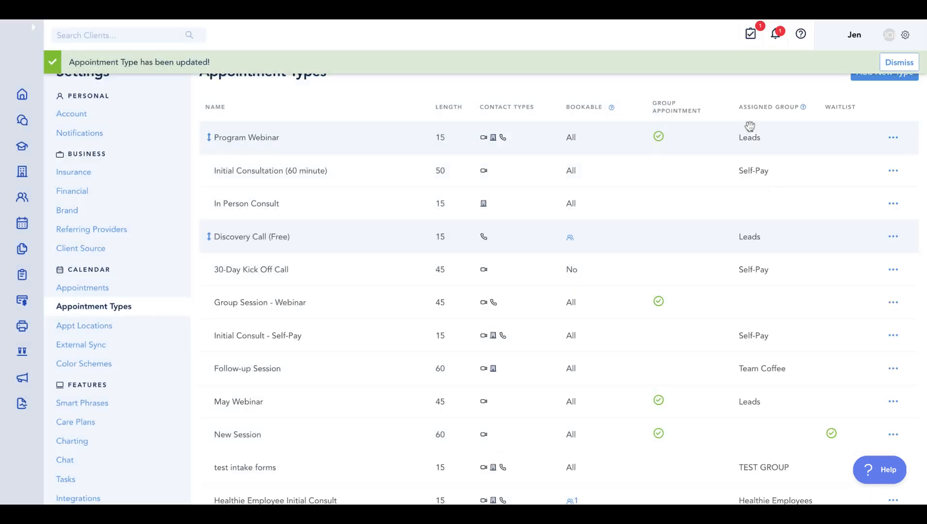
pyautogui.click(901, 60)
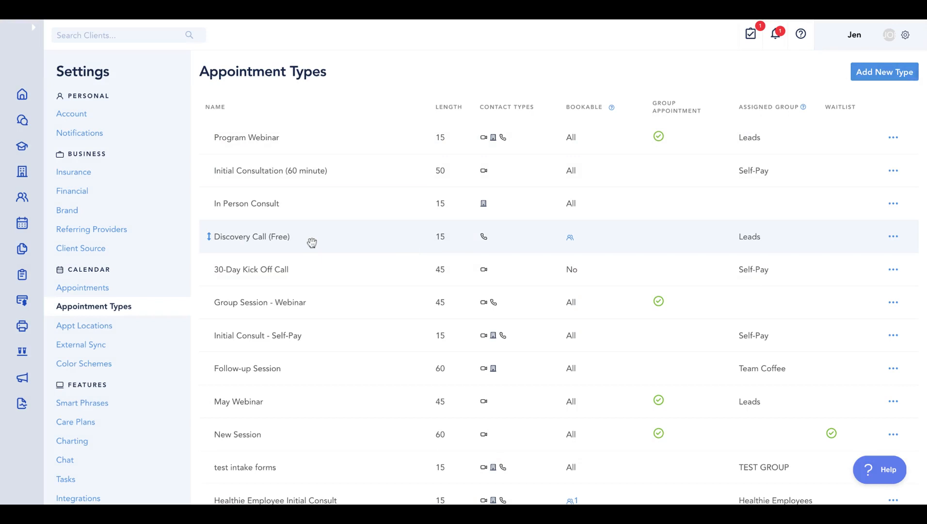
# Return to the calendar and open the Share and Embed options for appointments
pyautogui.click(33, 28)
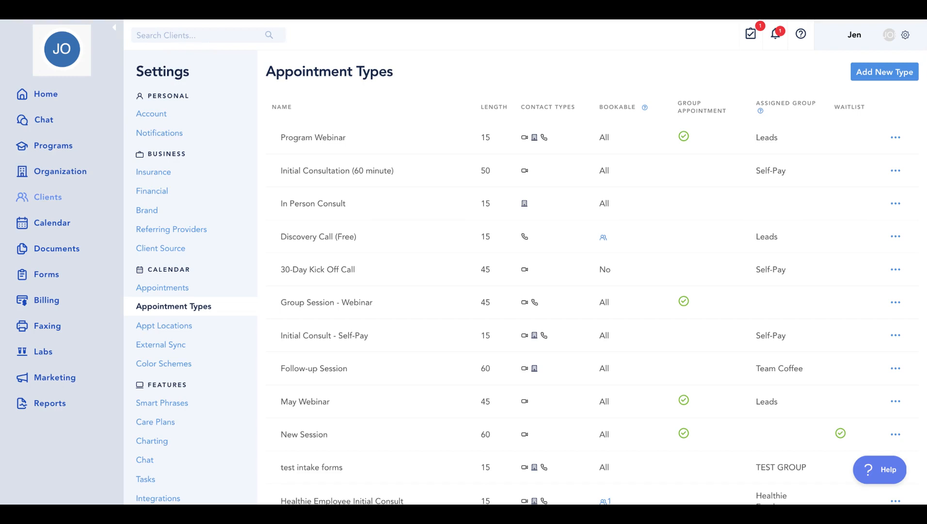
pyautogui.click(54, 224)
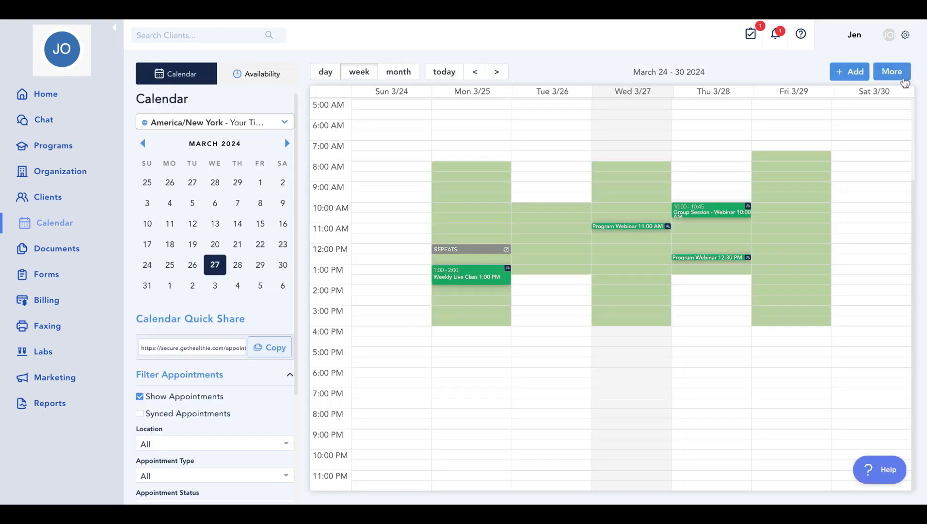
pyautogui.click(894, 73)
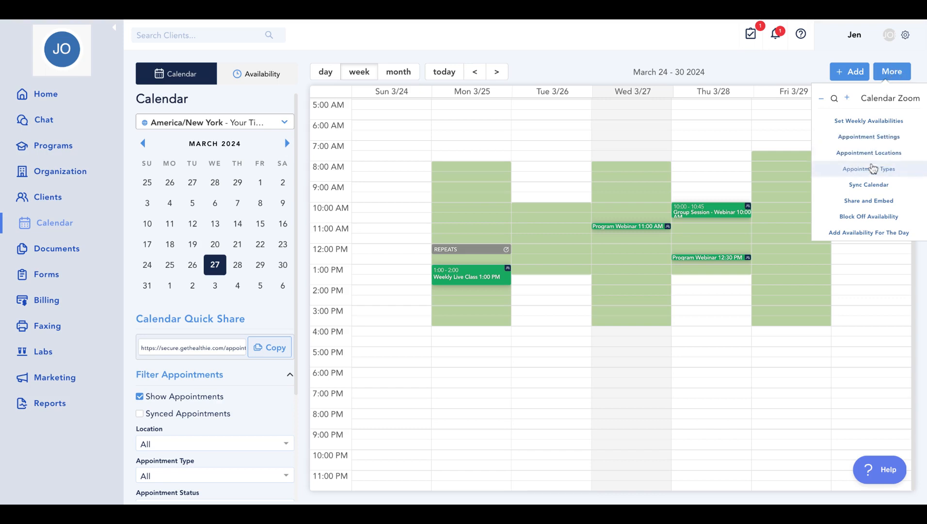
pyautogui.click(863, 206)
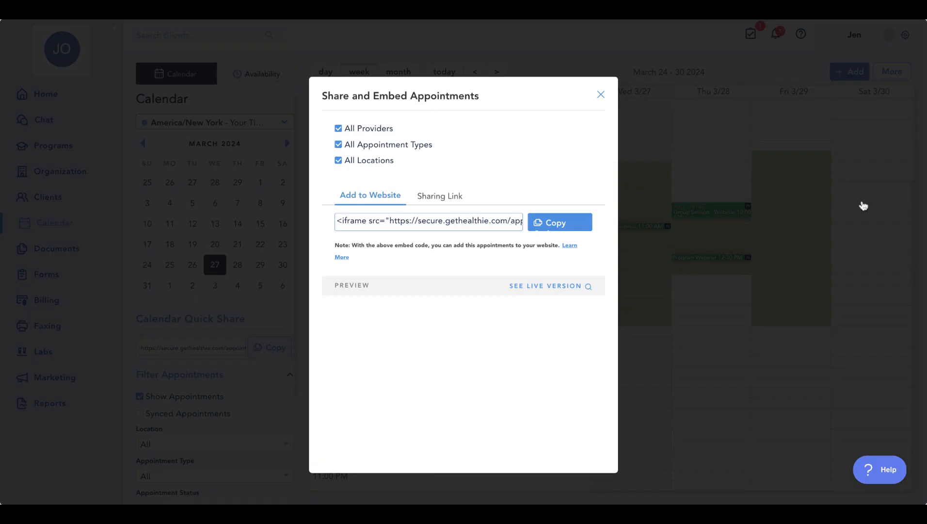
# Limit the shared booking to the Discovery Call (Free) appointment type instead of all appointment types
pyautogui.click(361, 148)
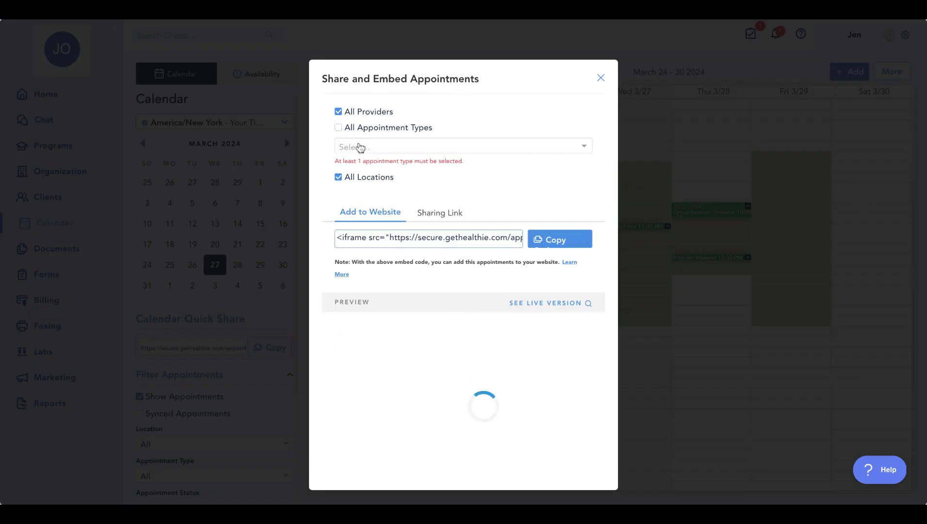
pyautogui.click(362, 148)
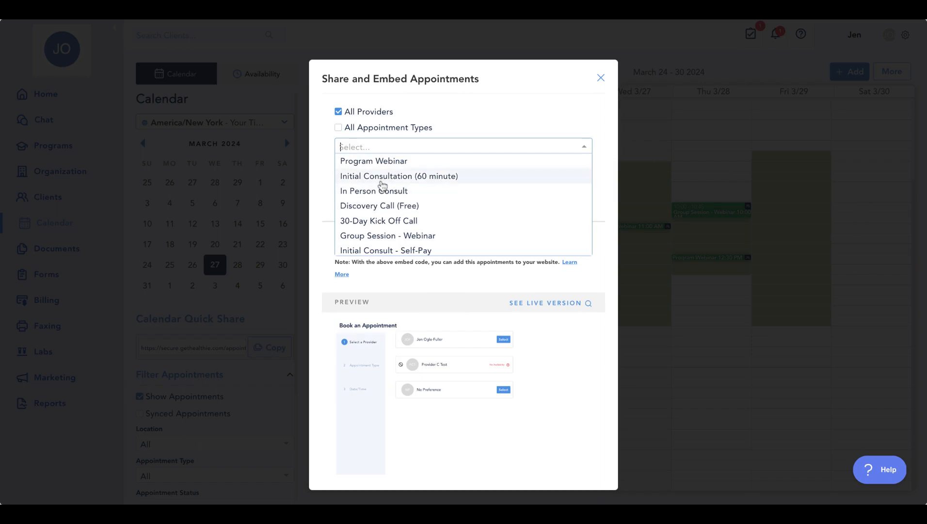
pyautogui.write('dis')
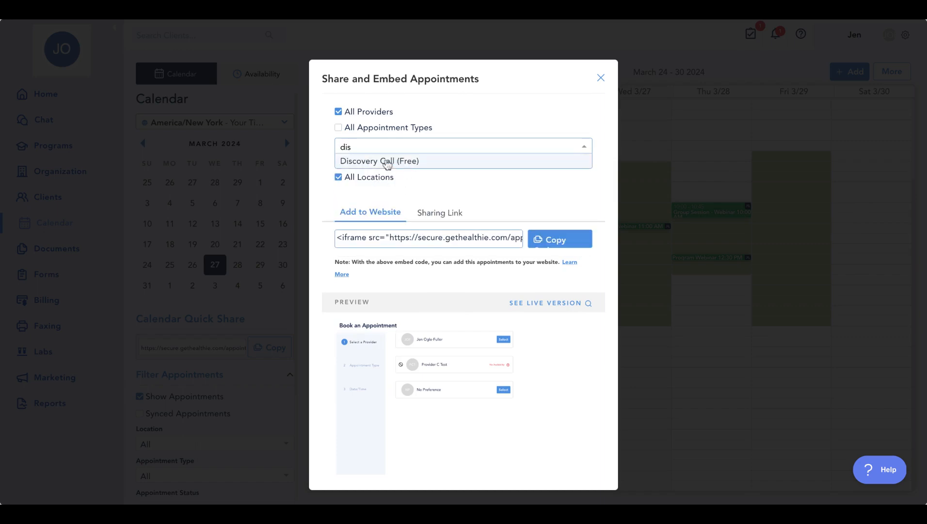
pyautogui.click(386, 162)
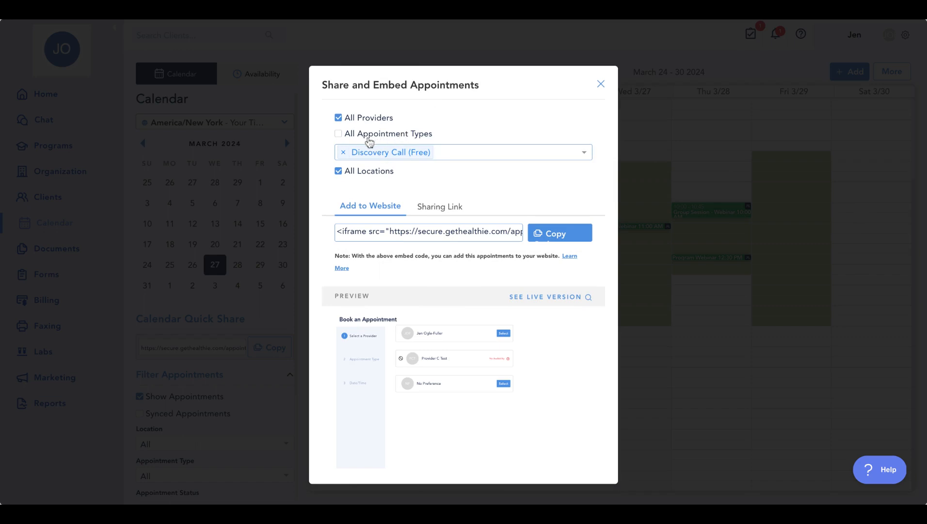
# Restrict the shared booking to the logged-in individual provider instead of all providers
pyautogui.click(369, 121)
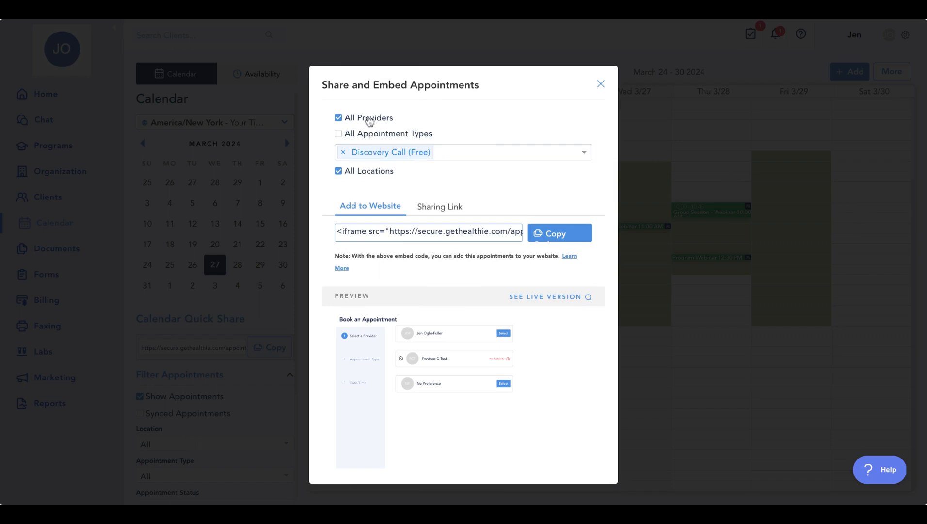
pyautogui.click(487, 130)
pyautogui.click(511, 146)
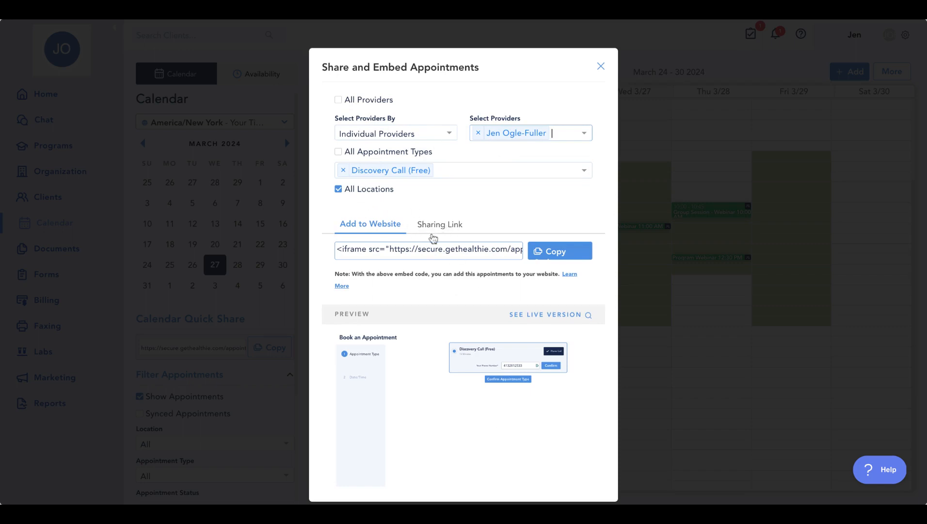
# Copy the sharing link for the discovery call booking and close the Share and Embed Appointments dialog
pyautogui.click(452, 234)
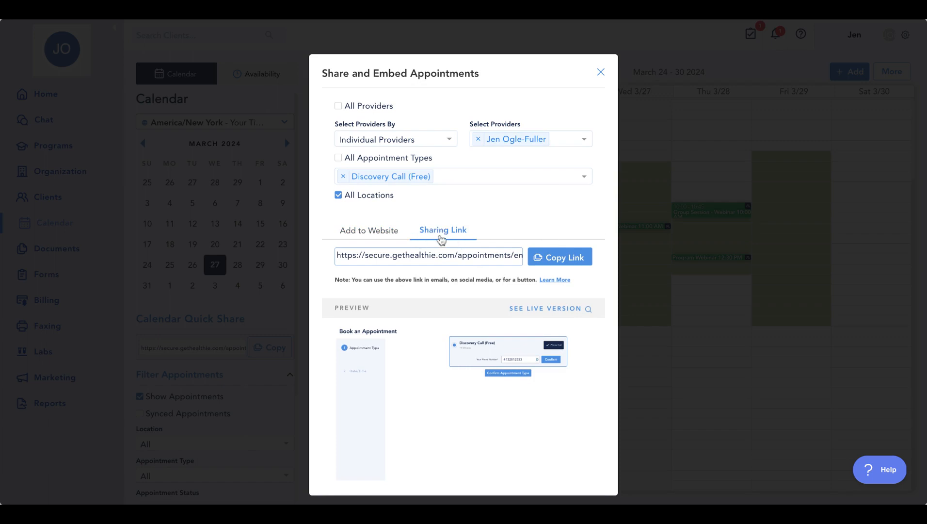
pyautogui.click(360, 235)
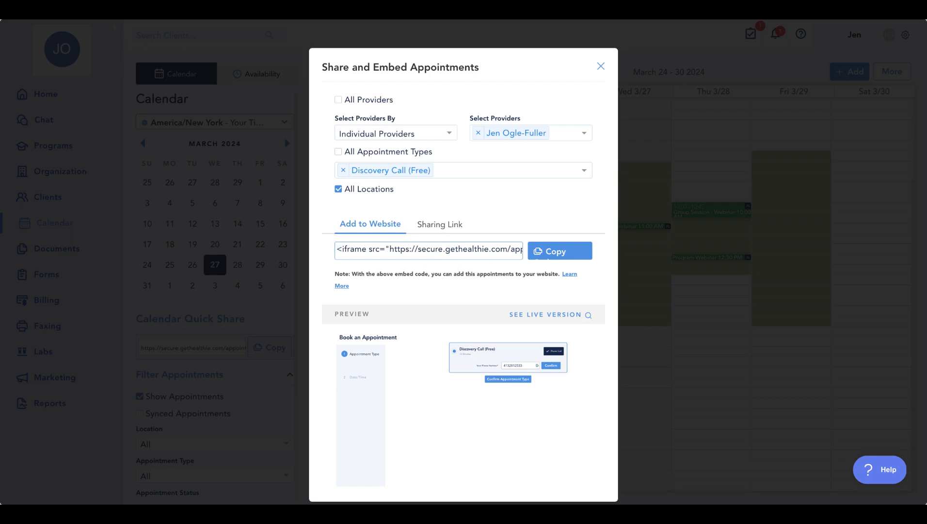
pyautogui.click(445, 226)
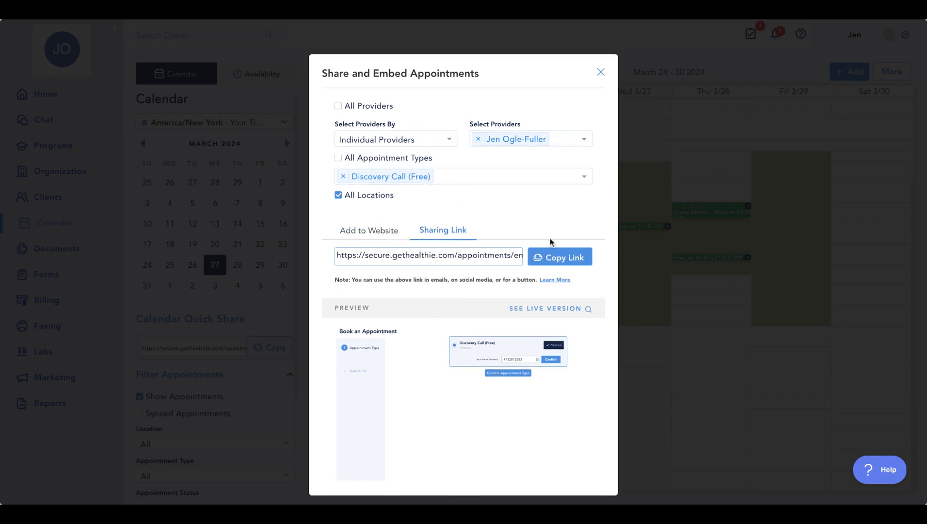
pyautogui.click(565, 258)
pyautogui.click(560, 257)
pyautogui.click(601, 74)
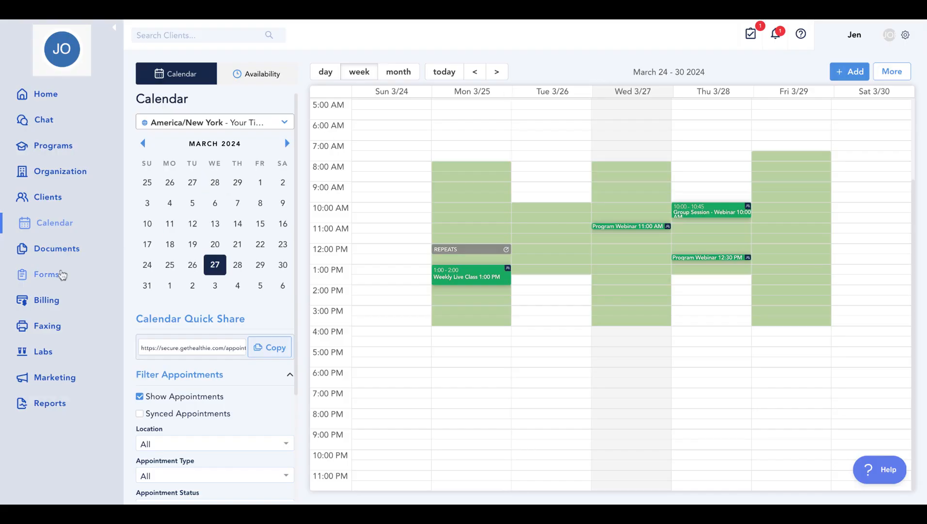
# Open the client packages in the billing area and dismiss the bank account notice
pyautogui.click(54, 302)
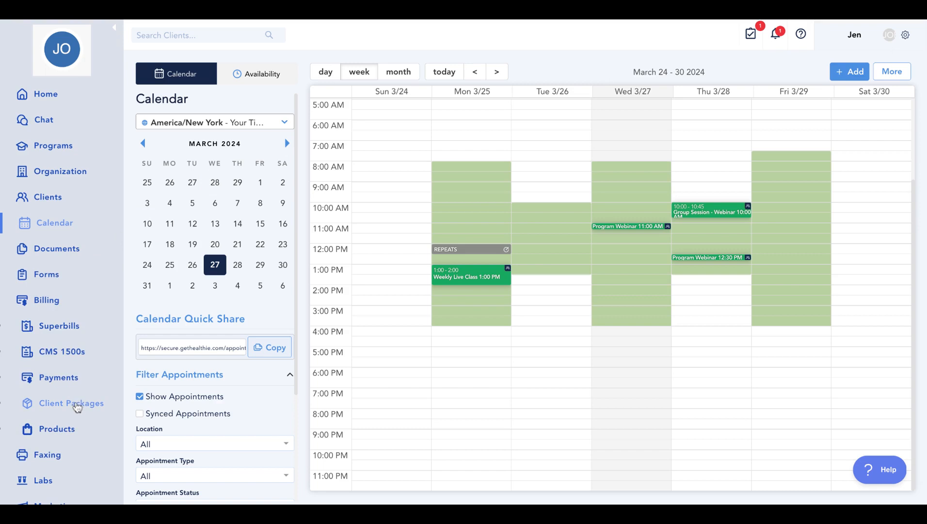
pyautogui.click(76, 407)
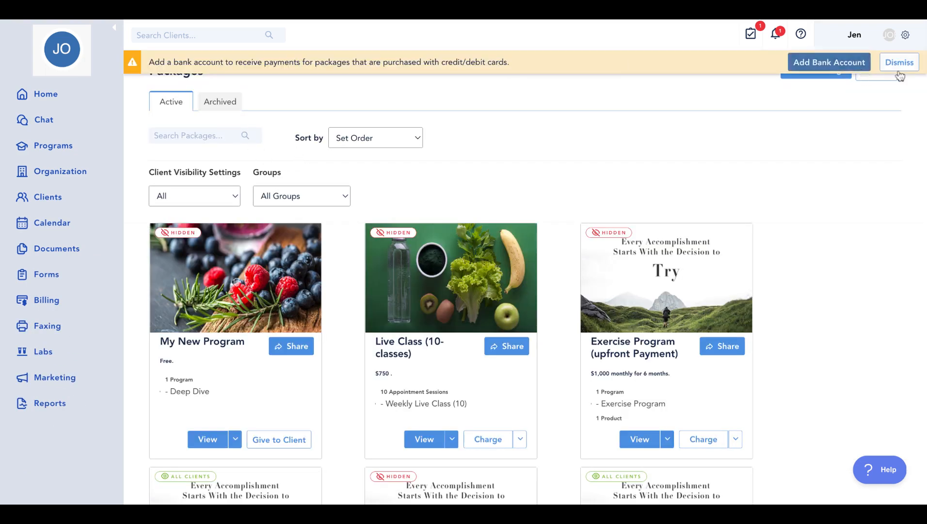
pyautogui.click(899, 63)
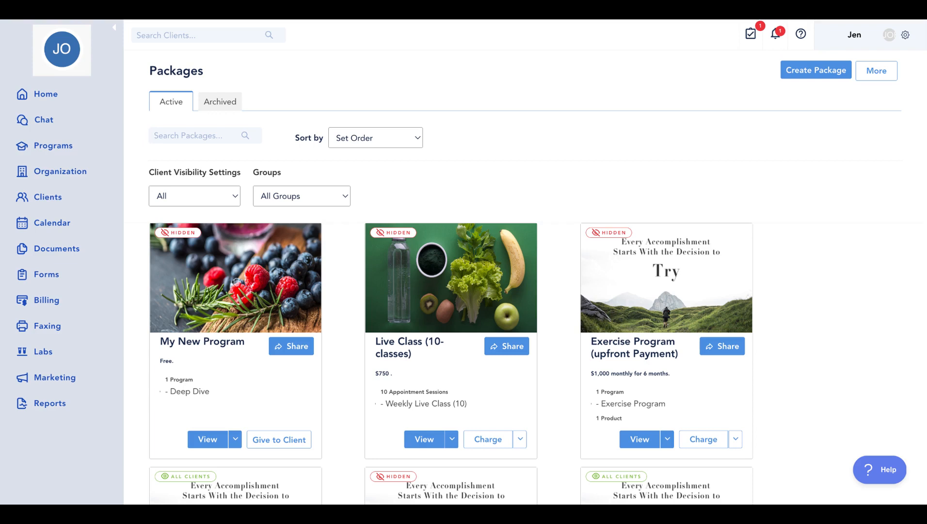
# Search the active packages for "Disc" and clear the search
pyautogui.write('Disc')
pyautogui.hotkey('ctrl', 'a')
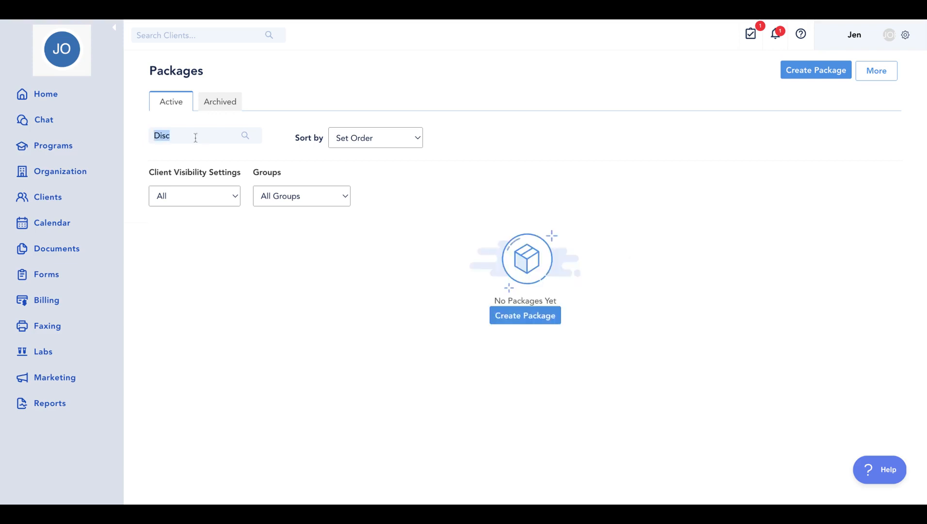
pyautogui.press('BackSpace')
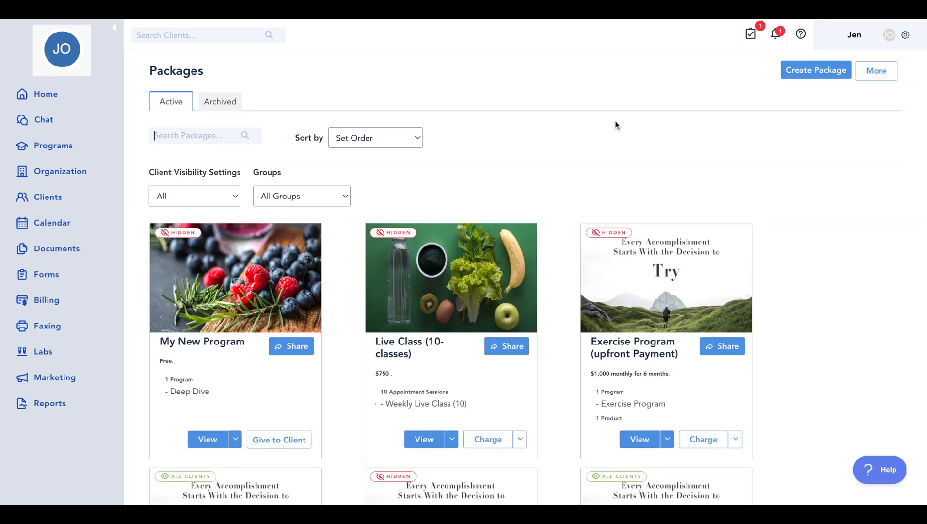
# Start creating a new package and choose the raspberries and blueberries picture as its cover image
pyautogui.click(804, 73)
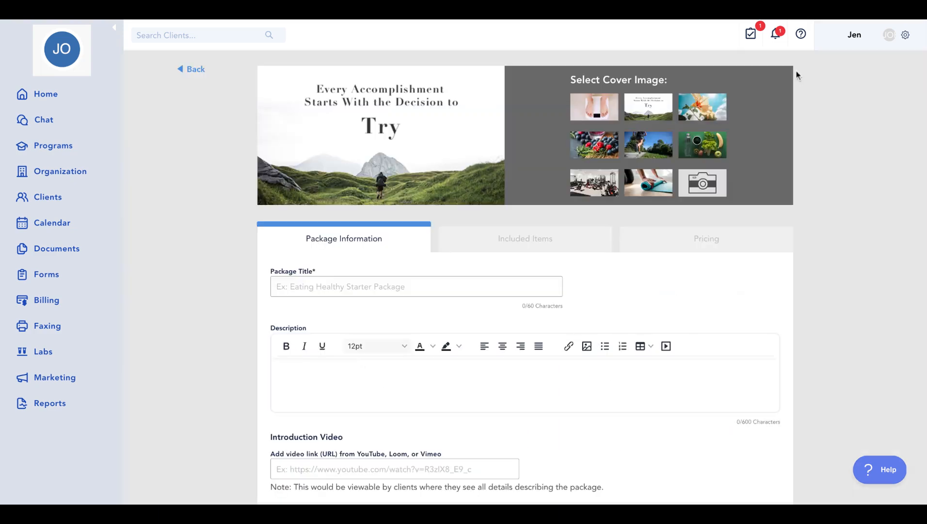
pyautogui.click(606, 149)
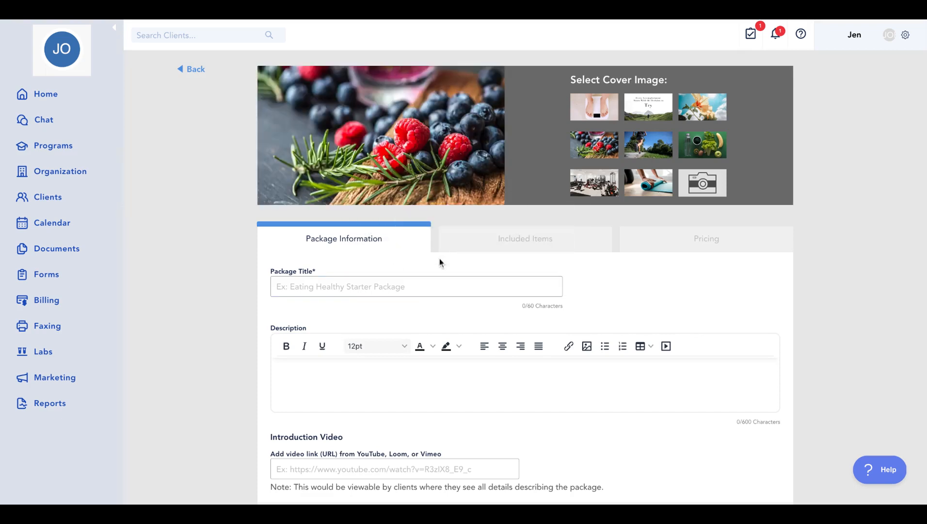
# Title the package "FREE Discovery Call" and enter the description "Book your free call with me now!"
pyautogui.click(379, 277)
pyautogui.write('Discove')
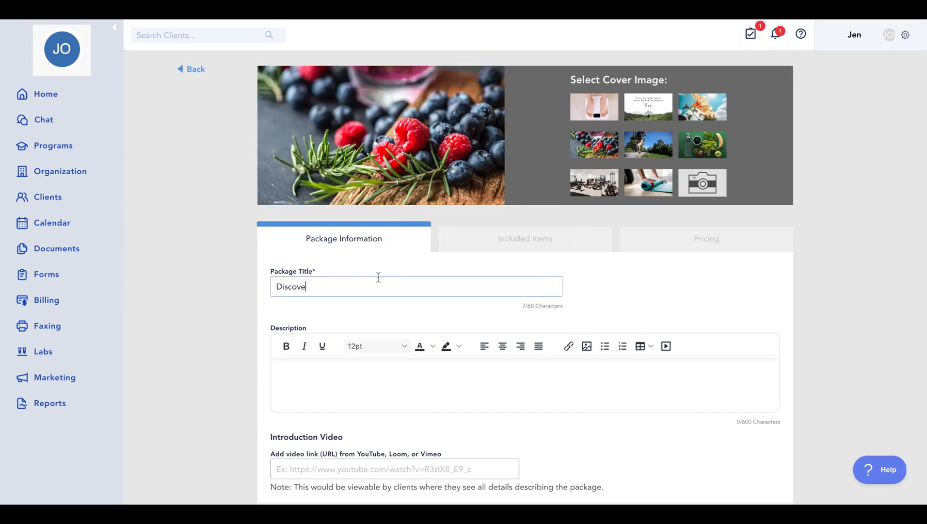
pyautogui.write('ry Call')
pyautogui.click(277, 287)
pyautogui.write('FREE ')
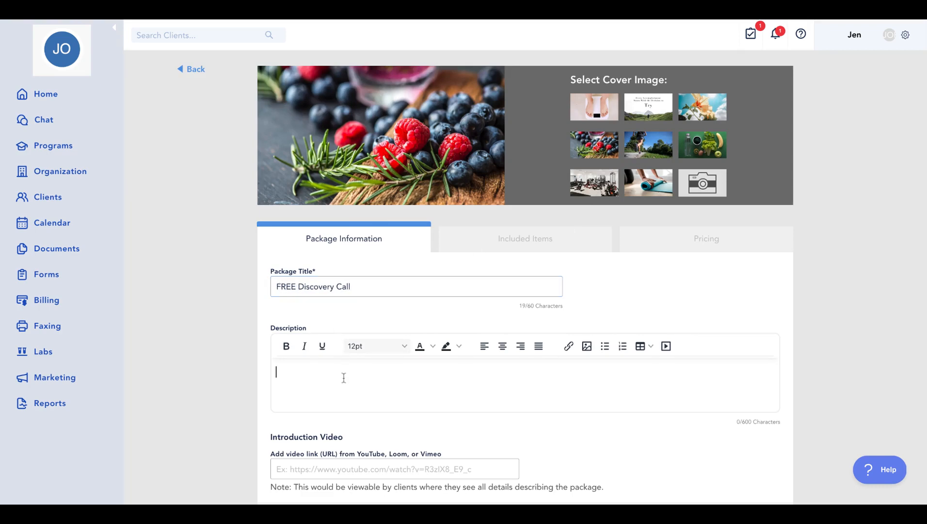
pyautogui.write('Book your free call with me ')
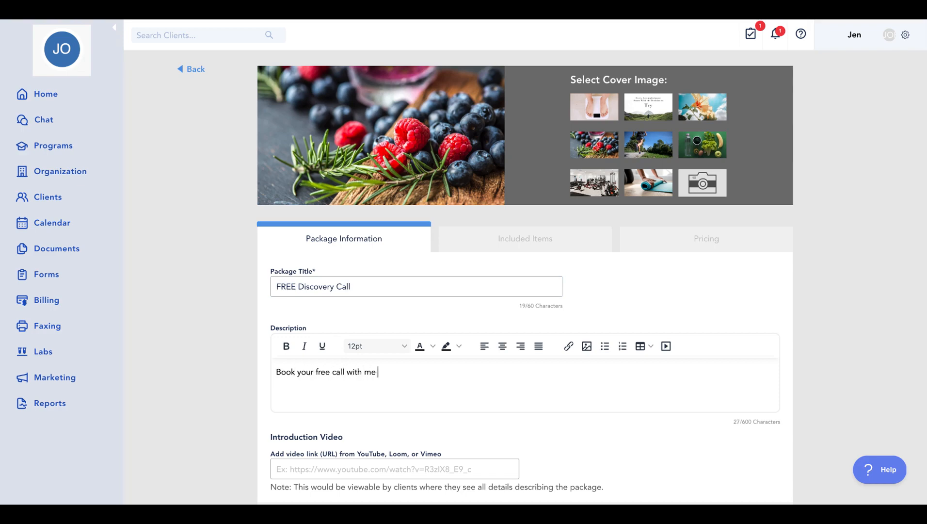
pyautogui.write('now!')
# Set the package visibility so that it is hidden from all clients
pyautogui.scroll(-4, 410, 388)
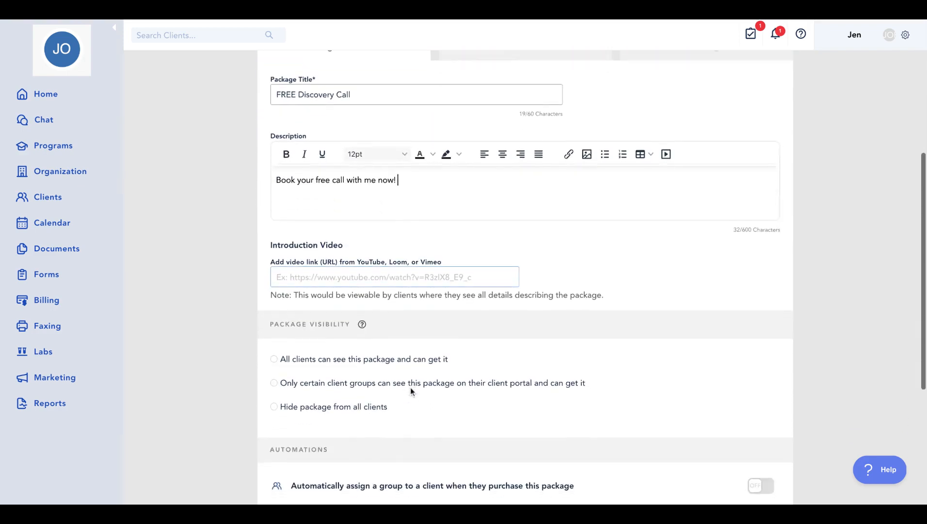
pyautogui.scroll(-1, 410, 387)
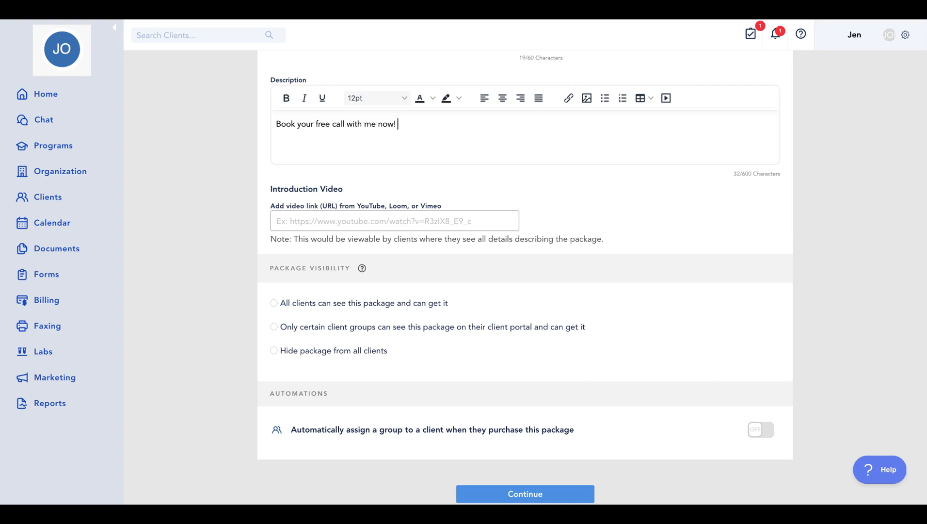
pyautogui.click(320, 349)
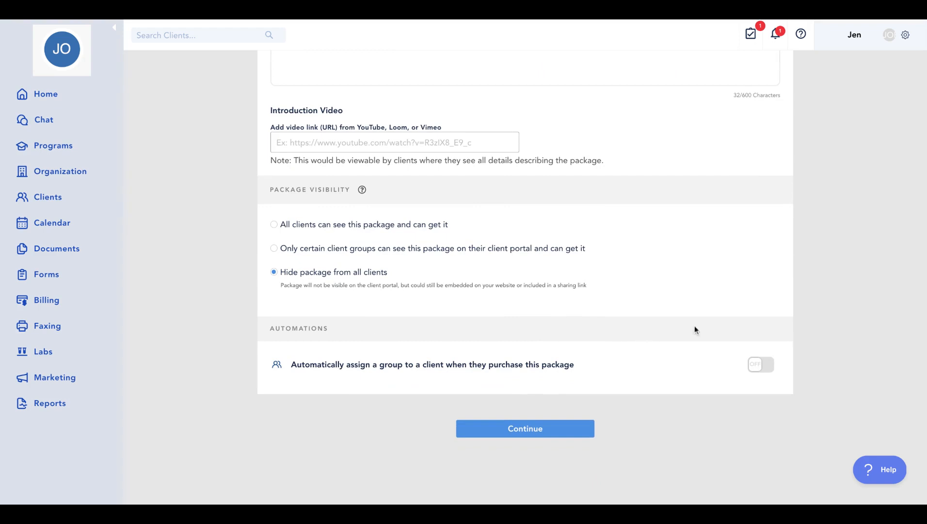
# Turn on automatic group assignment on purchase with the Leads group and continue to the included items
pyautogui.scroll(-1, 652, 364)
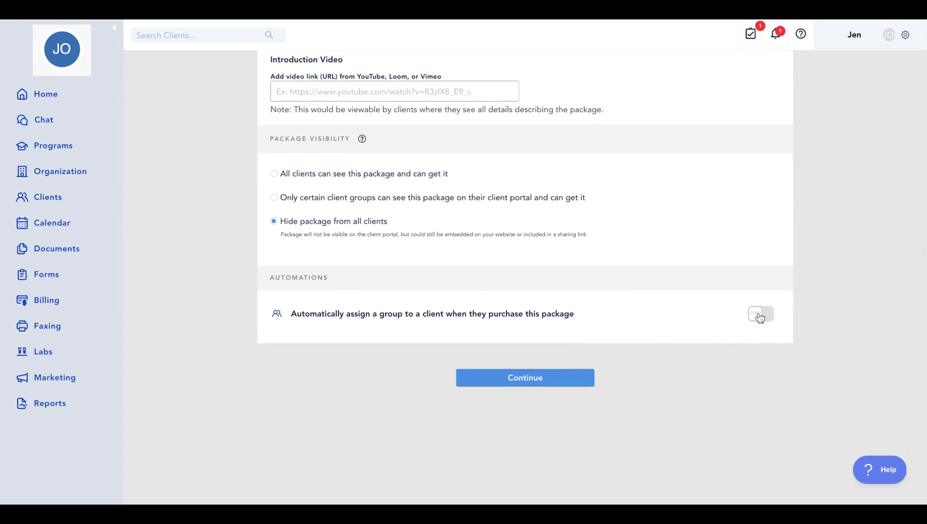
pyautogui.click(755, 312)
pyautogui.click(480, 343)
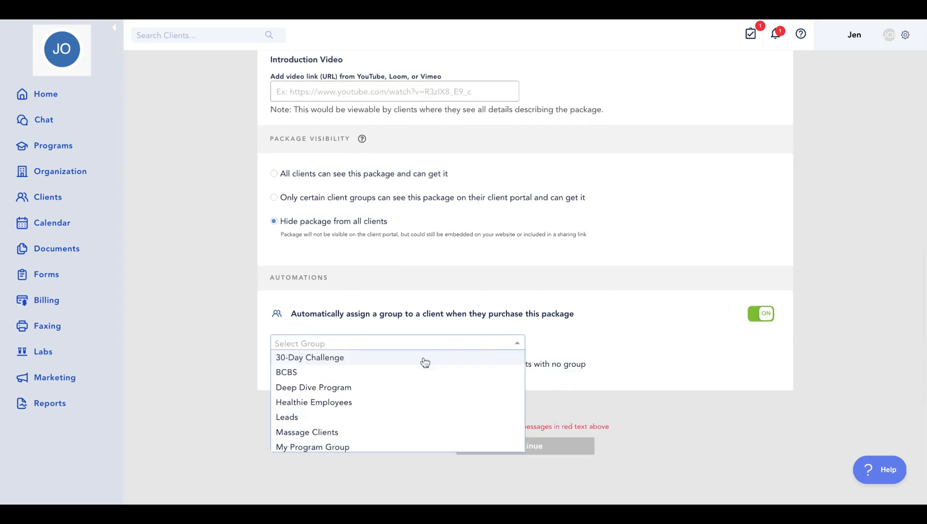
pyautogui.click(320, 417)
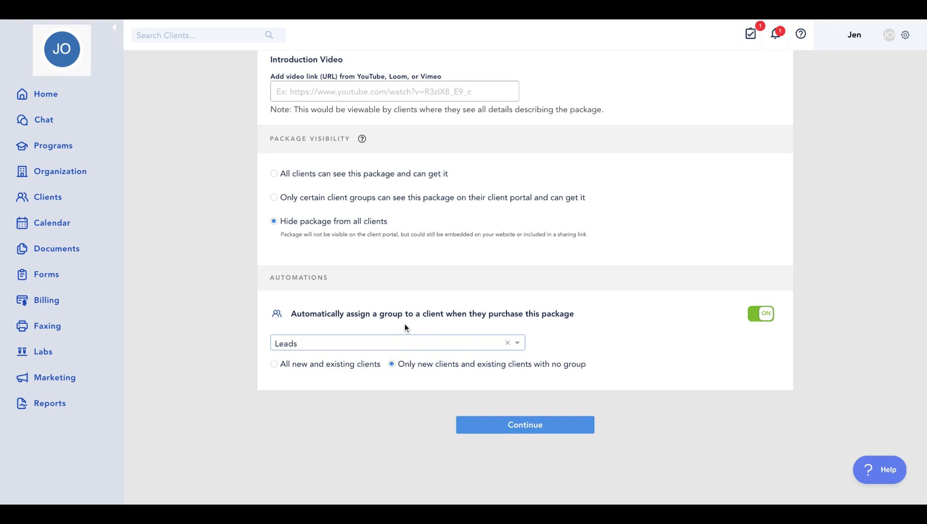
pyautogui.click(517, 427)
# Add one Discovery Call (Free) appointment session to the package's included items
pyautogui.scroll(5, 490, 238)
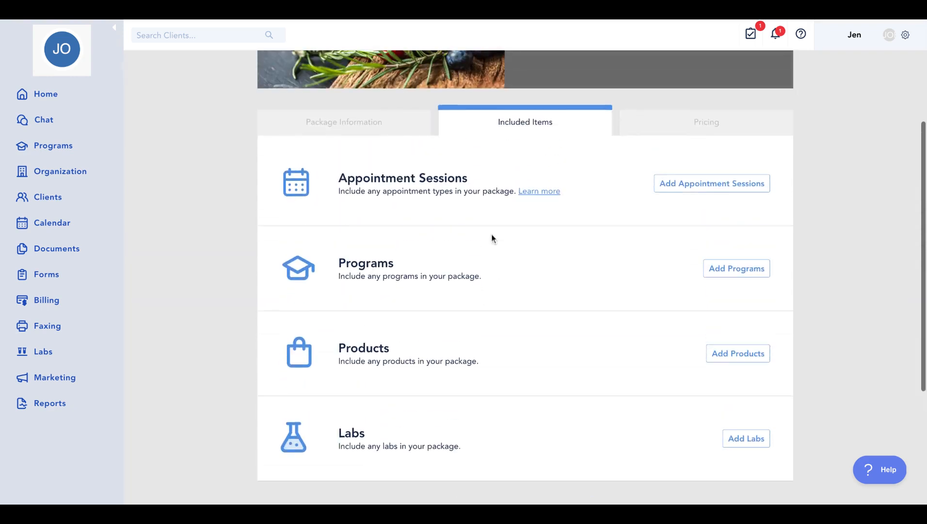
pyautogui.scroll(-1, 491, 238)
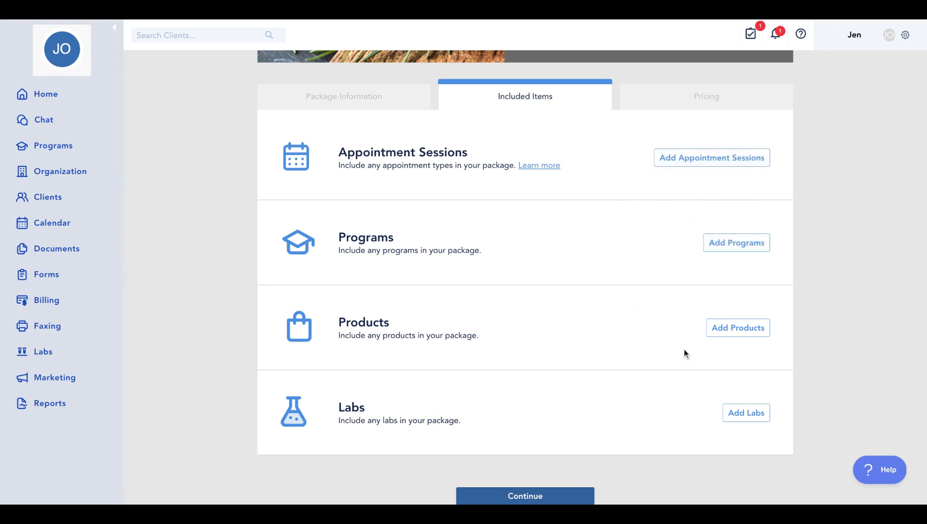
pyautogui.click(691, 158)
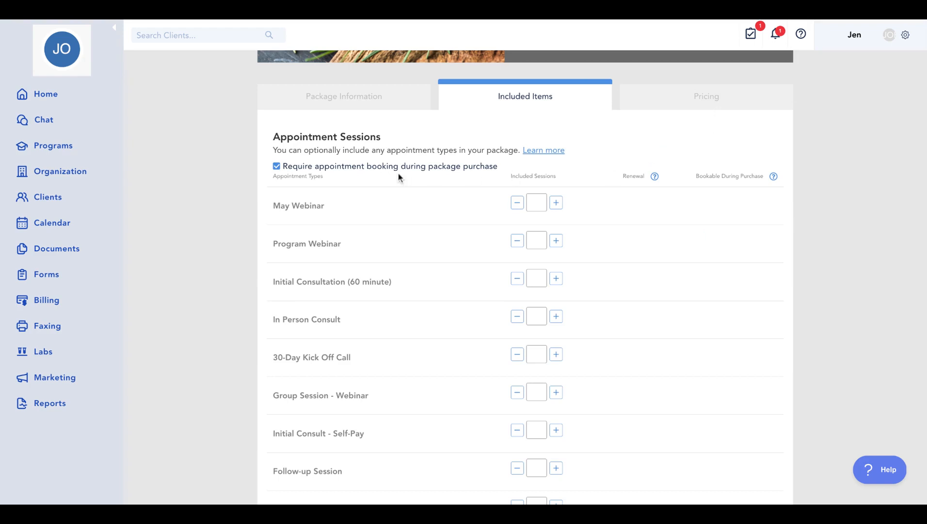
pyautogui.scroll(-2, 474, 275)
pyautogui.scroll(-4, 453, 325)
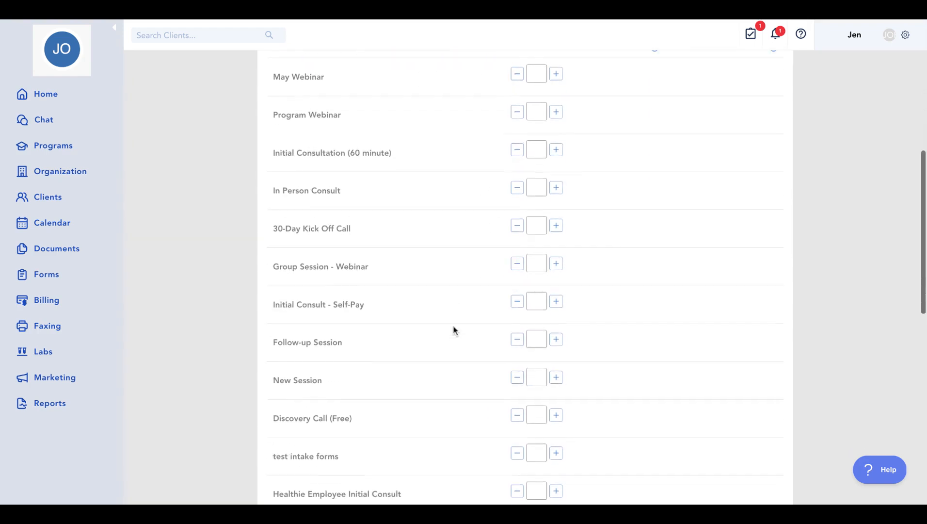
pyautogui.click(555, 288)
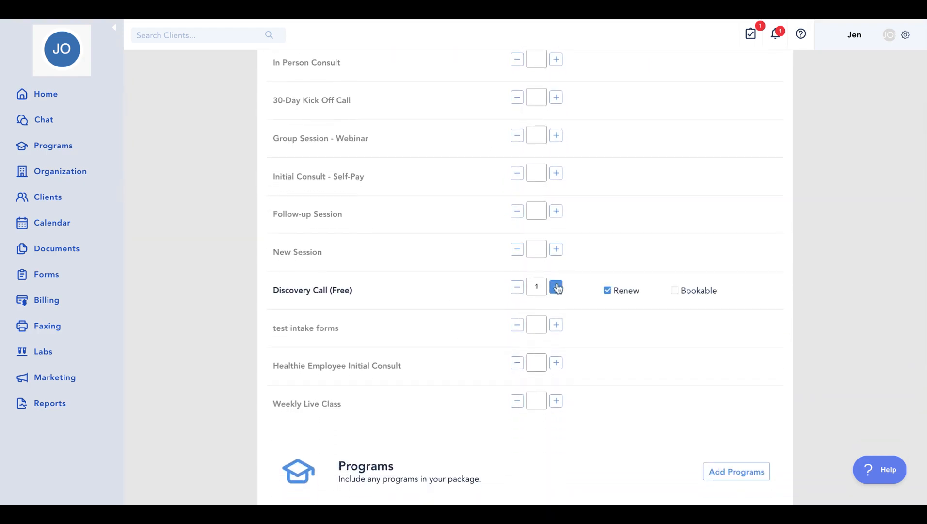
# Make the Discovery Call (Free) session bookable during purchase and continue to the package pricing
pyautogui.scroll(4, 594, 269)
pyautogui.scroll(2, 449, 154)
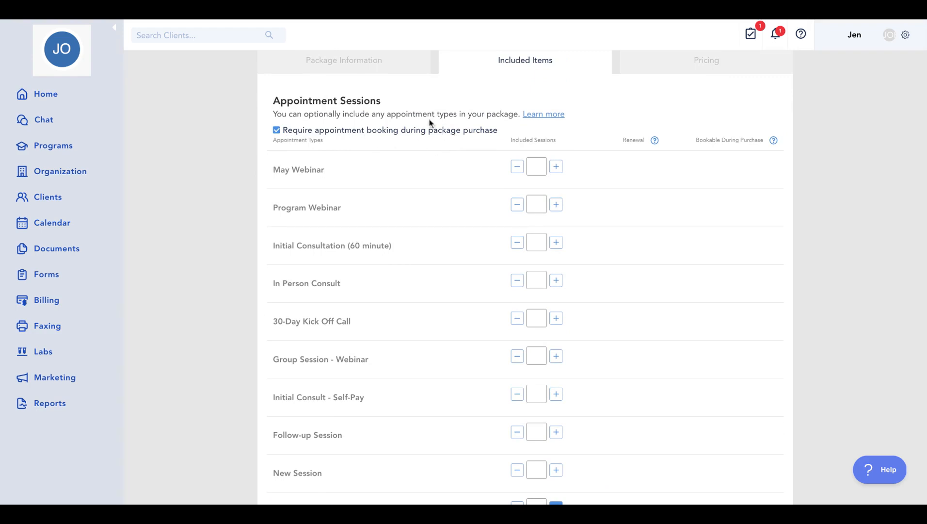
pyautogui.scroll(-4, 381, 136)
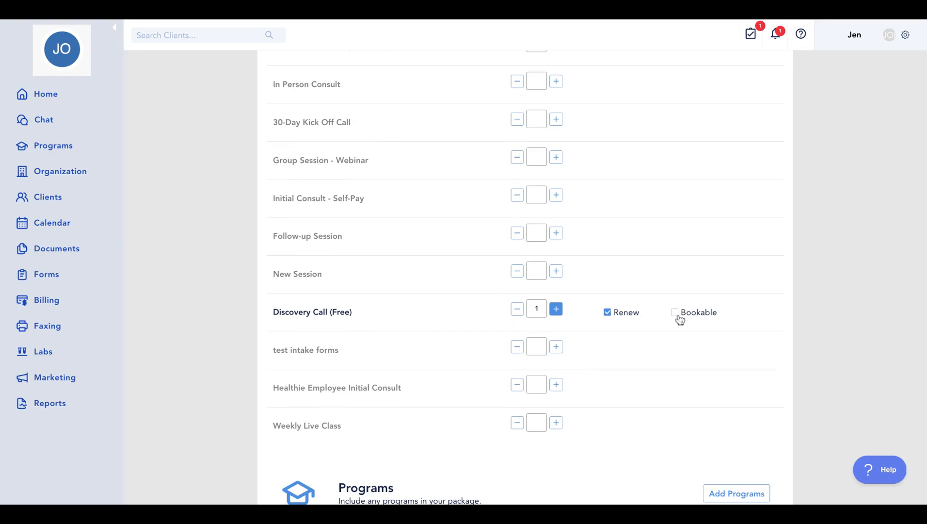
pyautogui.click(677, 315)
pyautogui.scroll(-10, 695, 300)
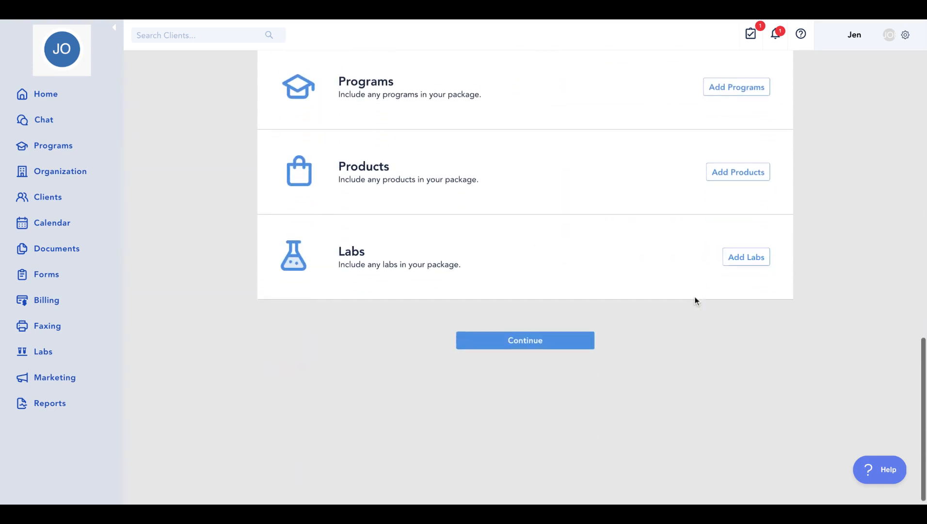
pyautogui.scroll(2, 623, 297)
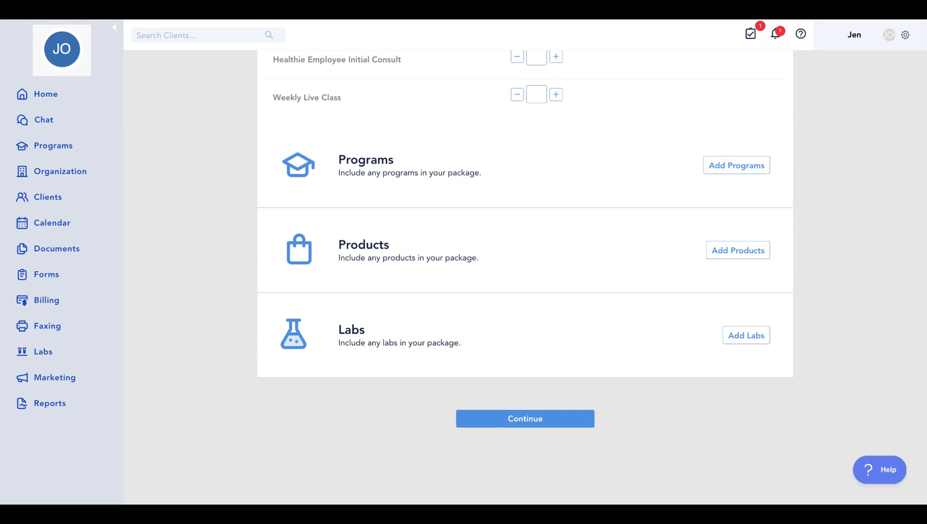
pyautogui.scroll(5, 613, 266)
pyautogui.scroll(2, 548, 386)
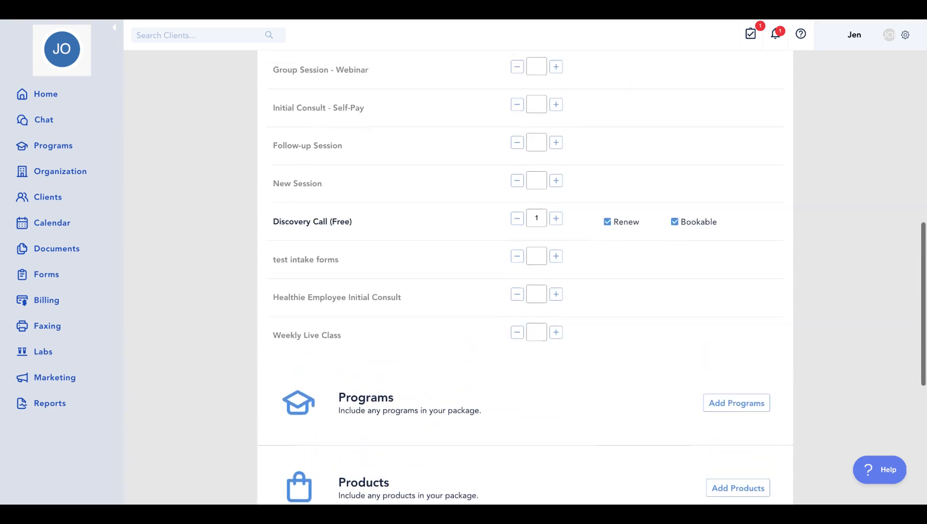
pyautogui.scroll(-6, 548, 386)
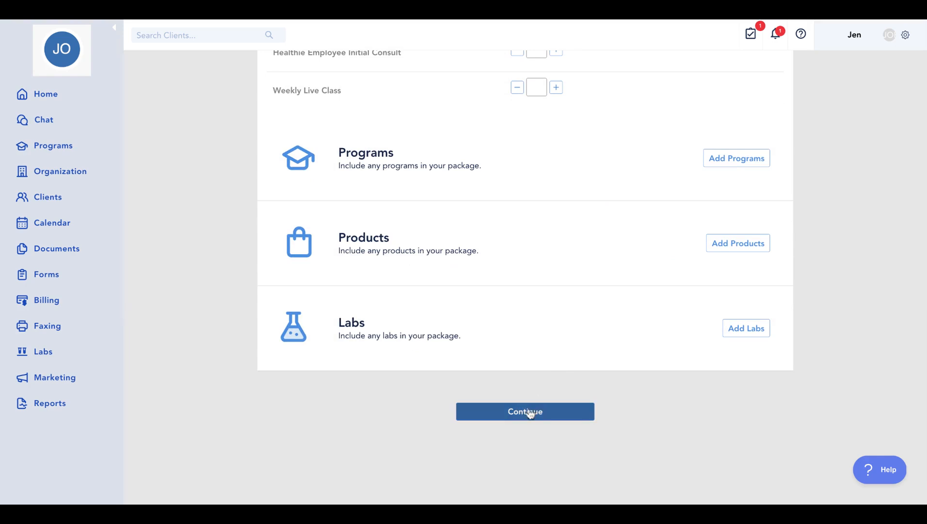
pyautogui.click(529, 413)
# Try a package price of 25
pyautogui.scroll(1, 549, 238)
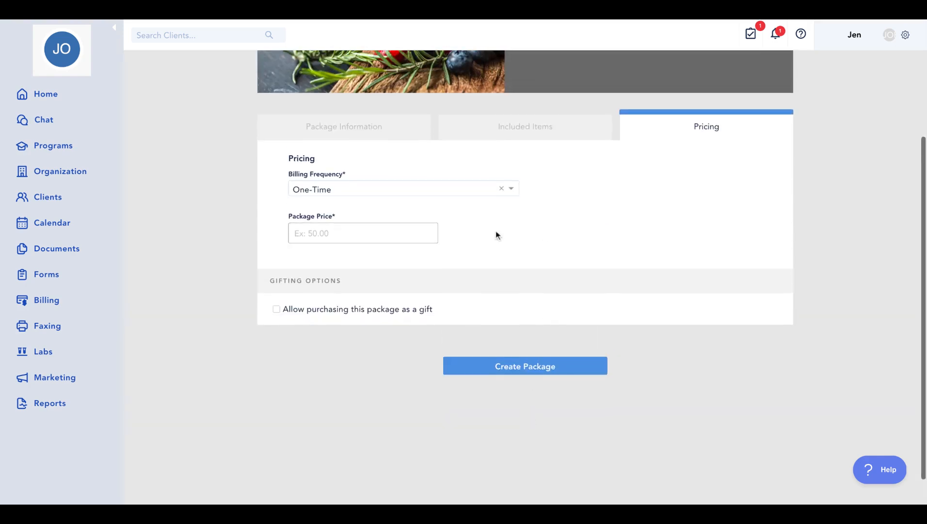
pyautogui.click(351, 236)
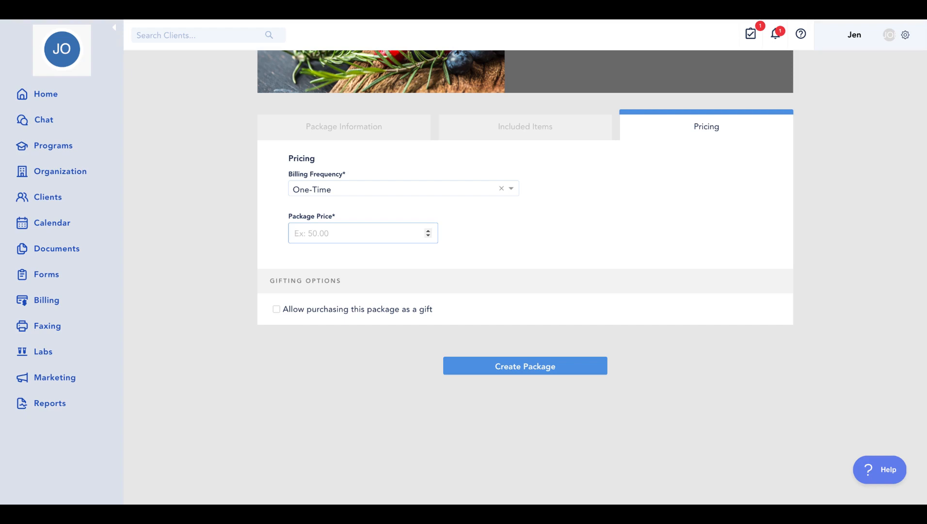
pyautogui.write('25')
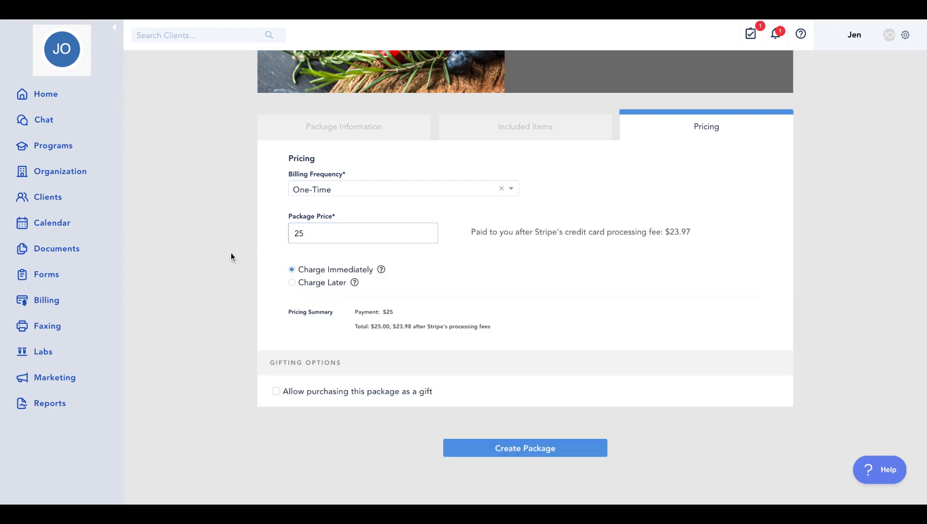
# Set the package price to 0 and create the package
pyautogui.doubleClick(347, 225)
pyautogui.write('0')
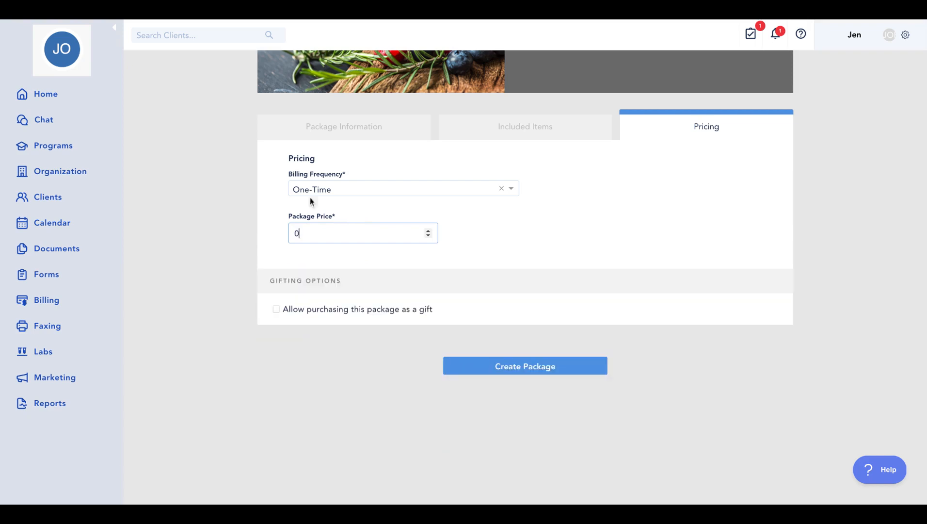
pyautogui.click(244, 222)
pyautogui.click(492, 374)
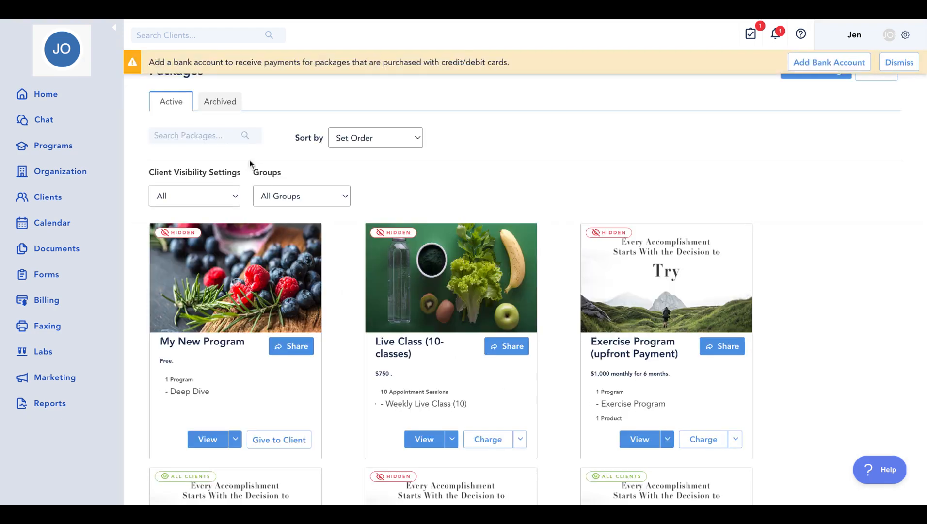
# Search the active packages for "Discovery" and open the sharing options of the FREE Discovery Call package
pyautogui.click(234, 135)
pyautogui.write('Discovery')
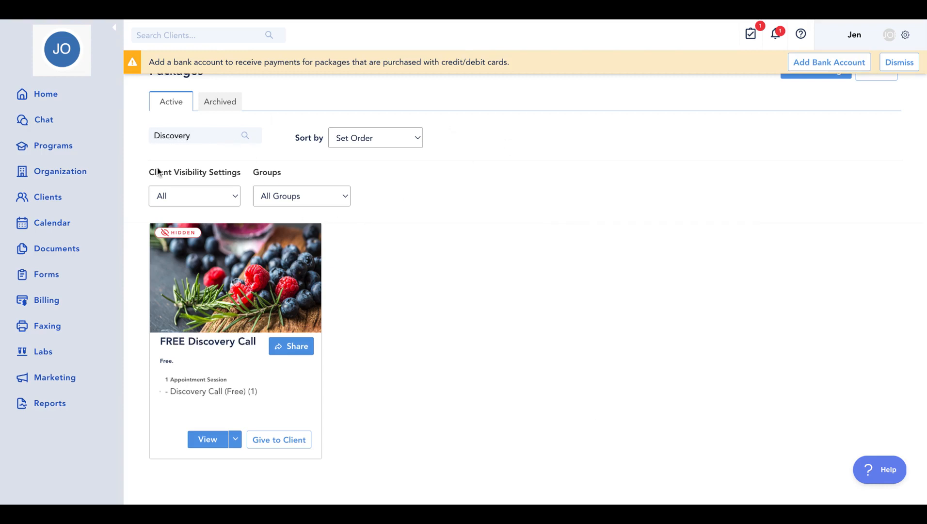
pyautogui.click(291, 289)
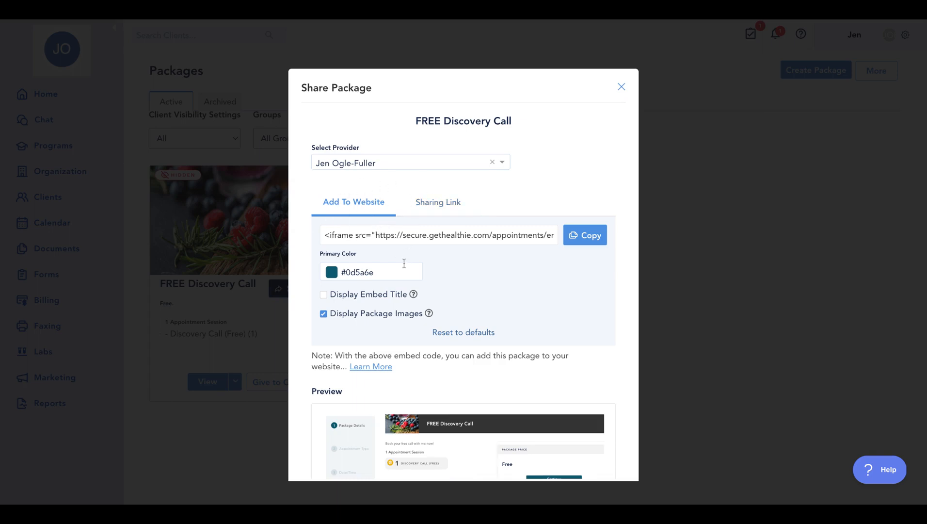
# Copy the sharing link of the FREE Discovery Call package and close the Share Package dialog
pyautogui.scroll(-3, 404, 264)
pyautogui.scroll(3, 406, 259)
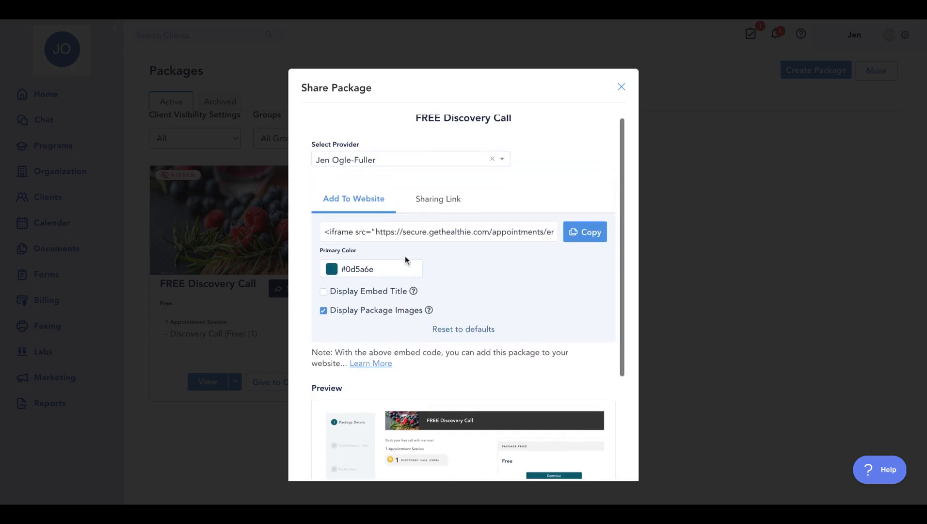
pyautogui.click(442, 204)
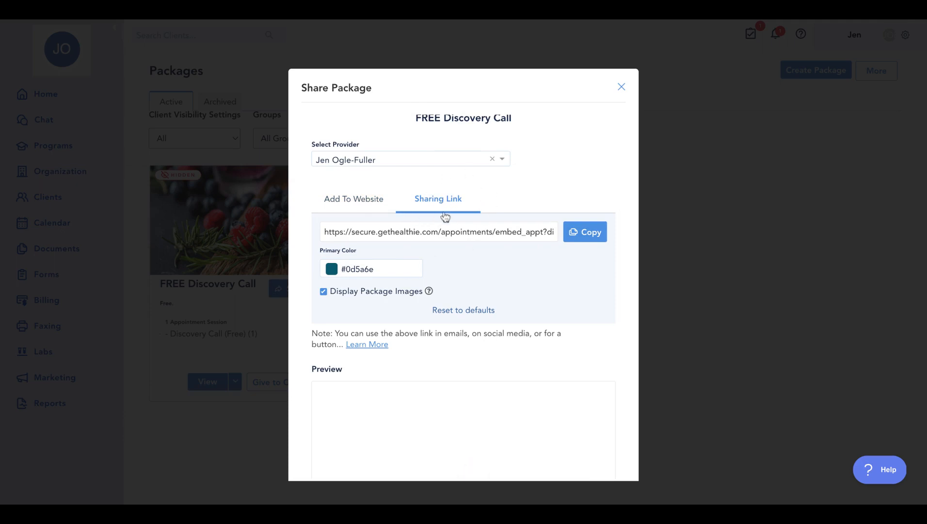
pyautogui.click(596, 233)
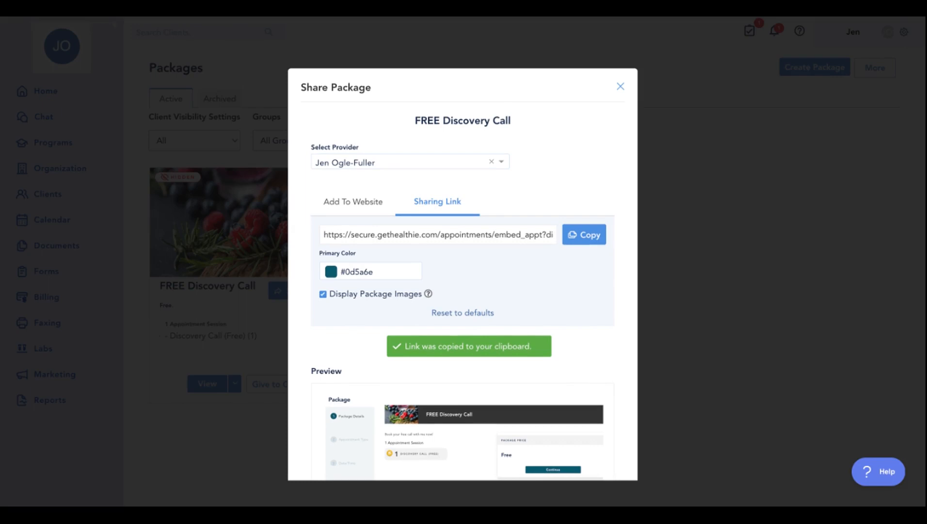
pyautogui.click(211, 163)
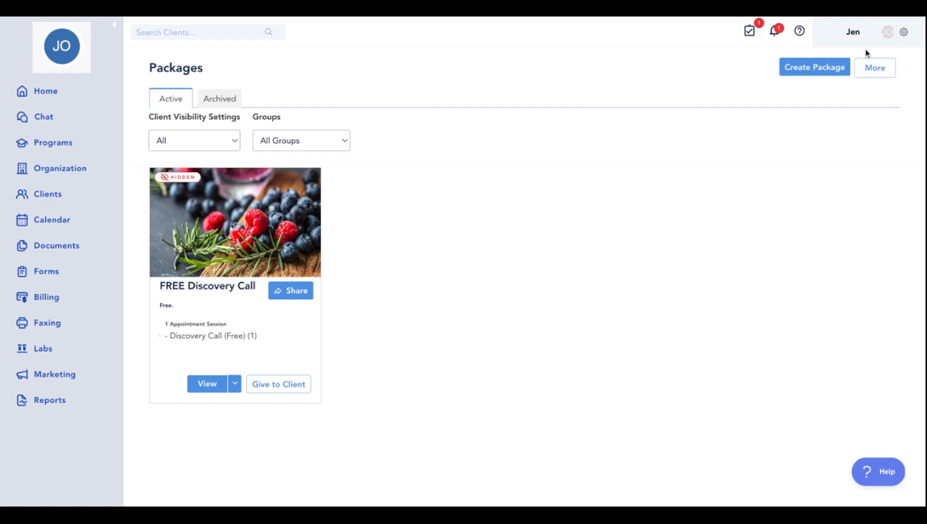
# Open the account settings from the provider's profile options
pyautogui.click(904, 32)
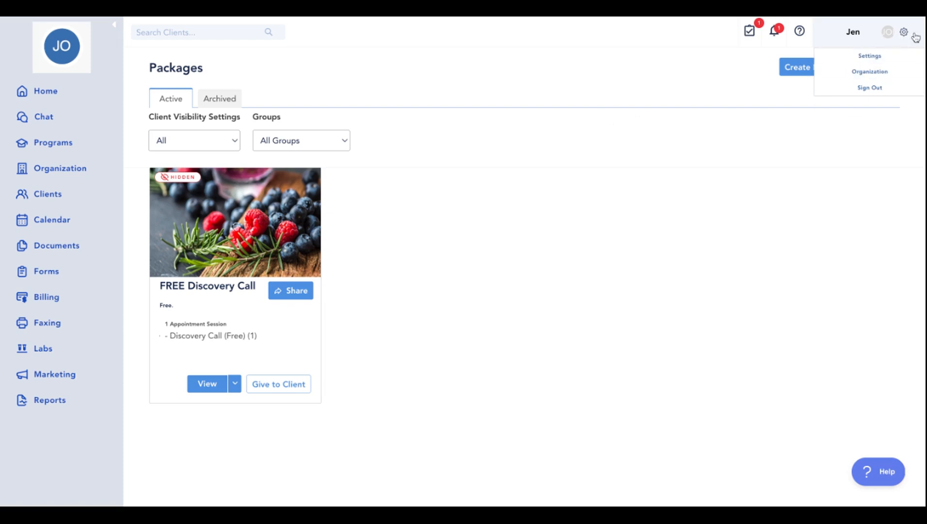
pyautogui.click(671, 96)
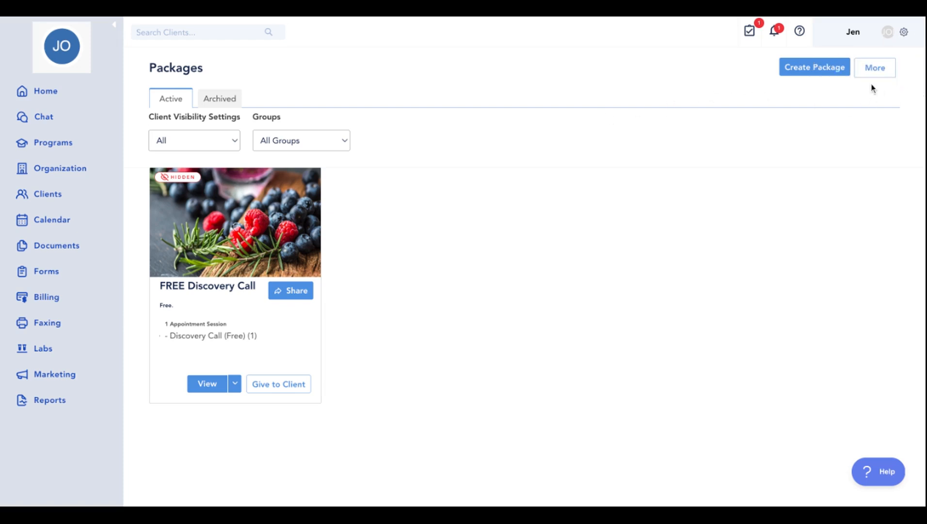
pyautogui.click(903, 32)
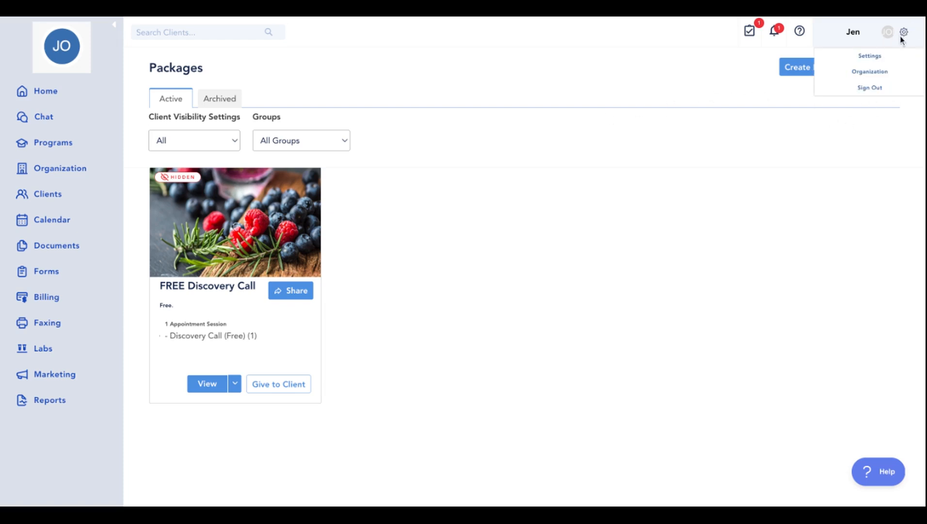
pyautogui.click(871, 59)
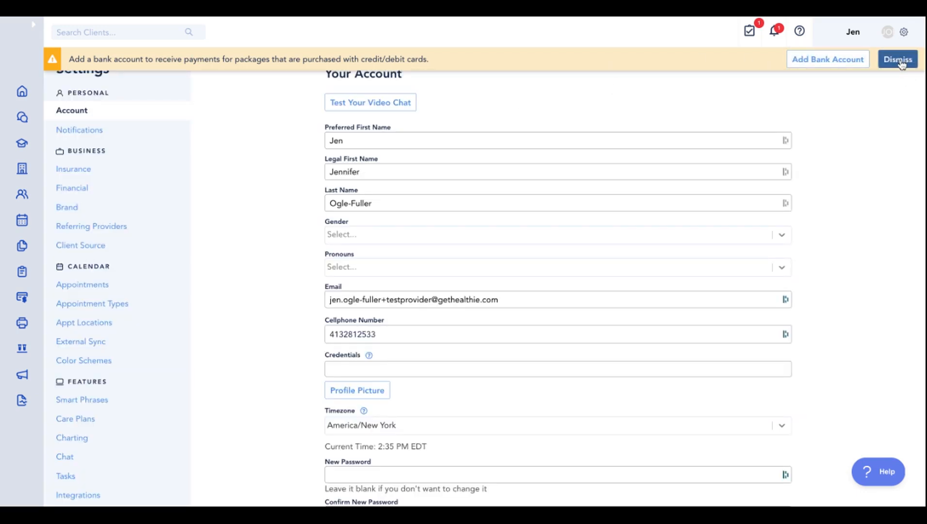
# Dismiss the bank account reminder and open the personal notification settings
pyautogui.click(898, 60)
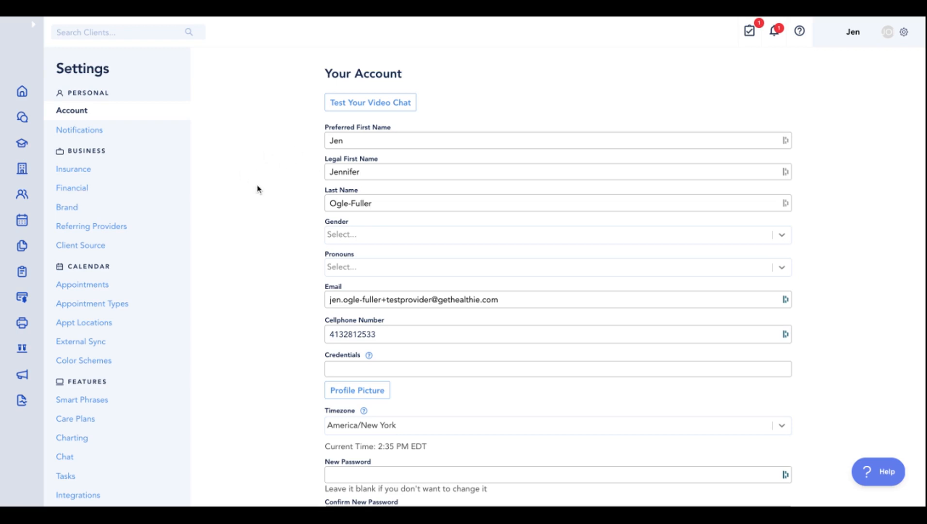
pyautogui.scroll(-1, 257, 189)
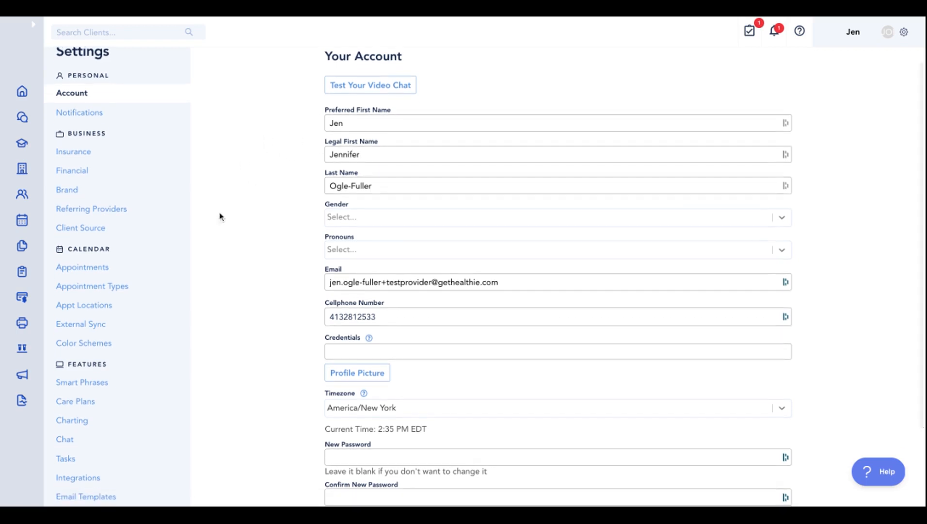
pyautogui.scroll(1, 209, 227)
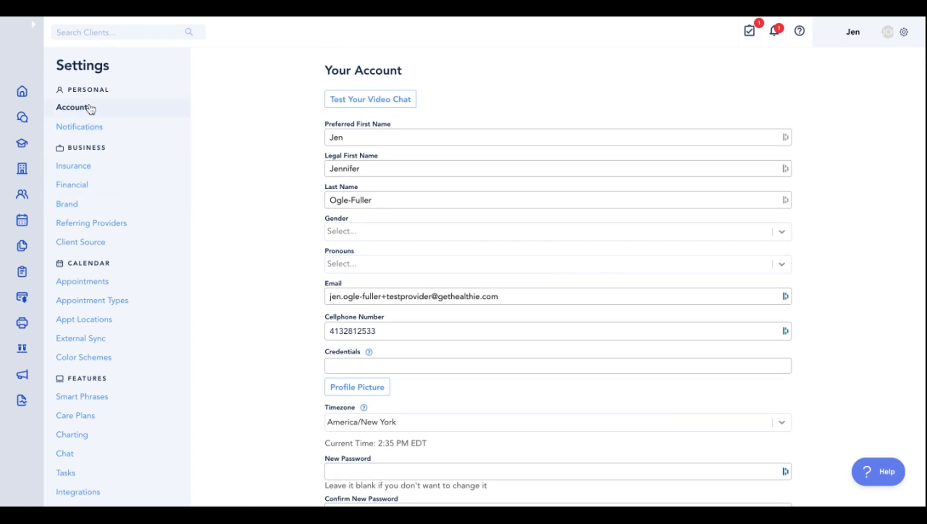
pyautogui.click(86, 134)
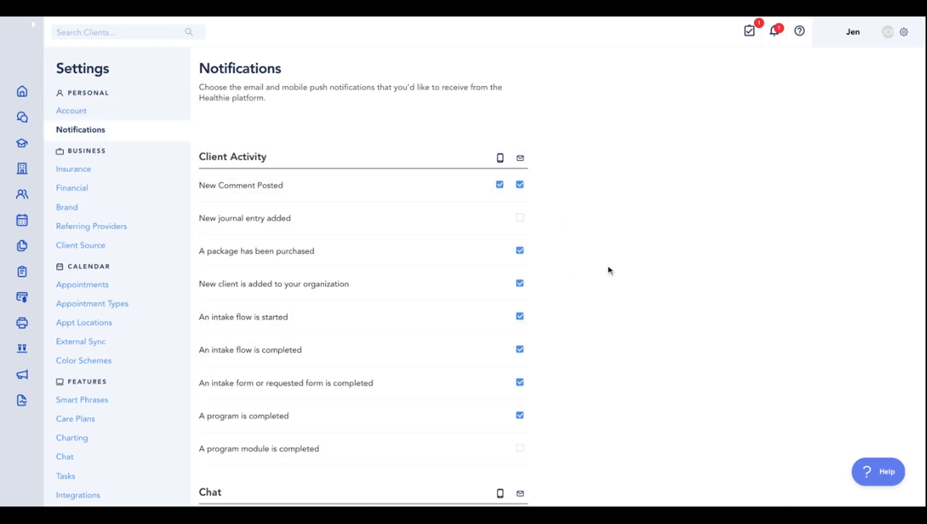
# Turn the email notification for a failed scheduled client payment off and back on
pyautogui.scroll(-1, 610, 270)
pyautogui.scroll(-5, 609, 271)
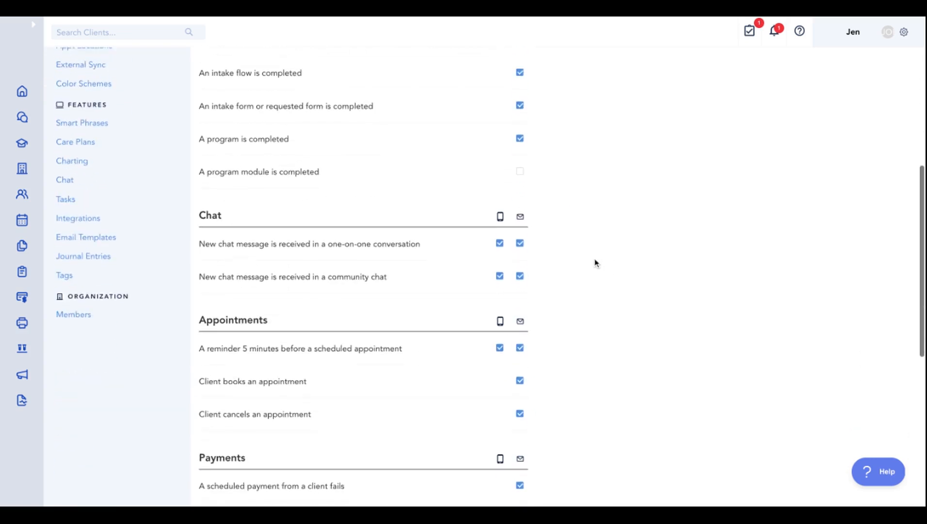
pyautogui.scroll(-3, 595, 262)
pyautogui.scroll(-3, 555, 257)
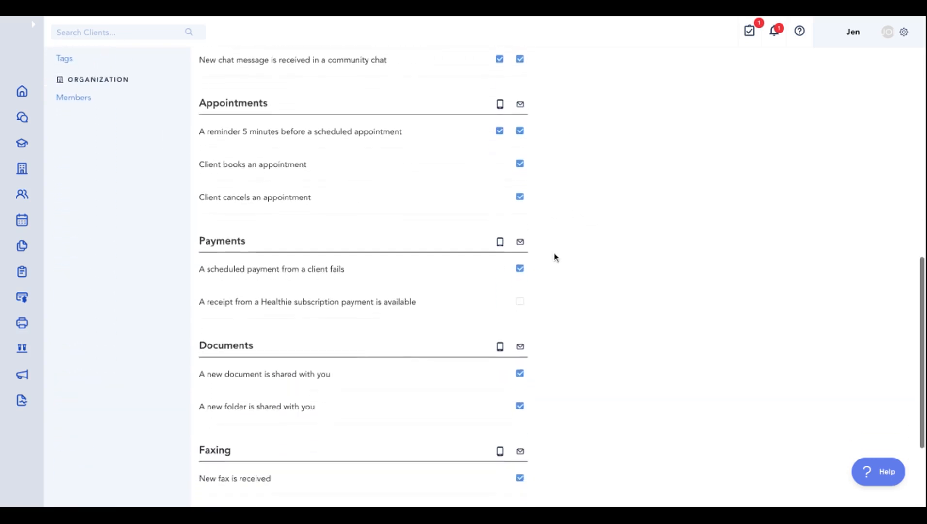
pyautogui.click(522, 238)
pyautogui.click(520, 237)
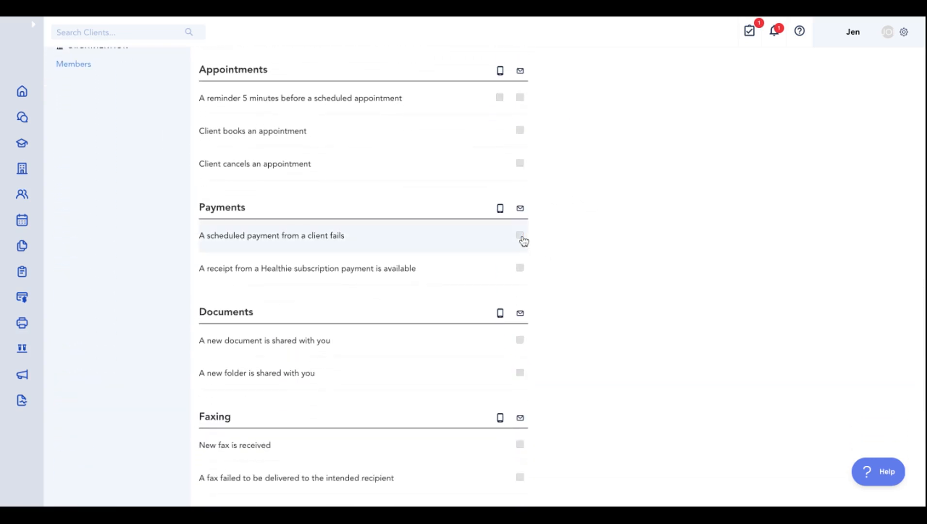
# Under Client Activity, enable the email notification for new journal entries and disable the one for completed programs
pyautogui.scroll(-2, 522, 240)
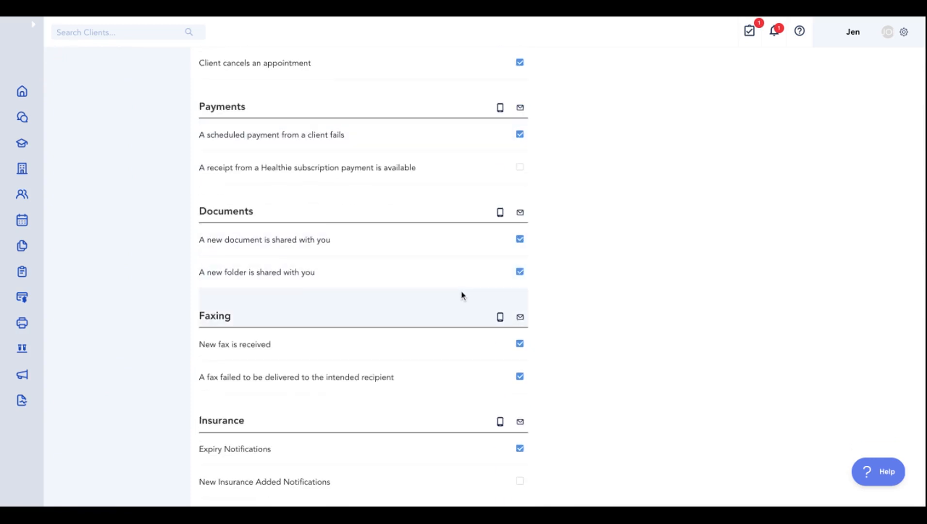
pyautogui.scroll(5, 486, 232)
pyautogui.scroll(2, 487, 232)
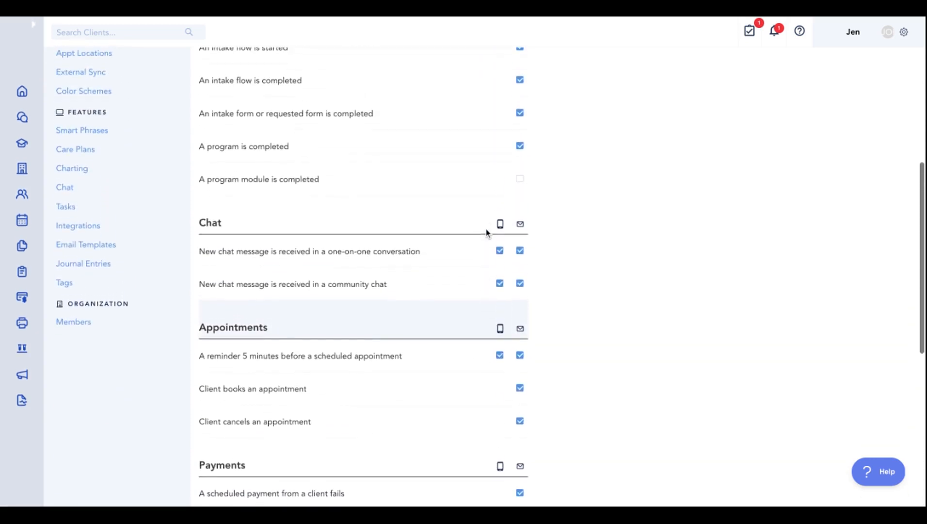
pyautogui.scroll(1, 527, 206)
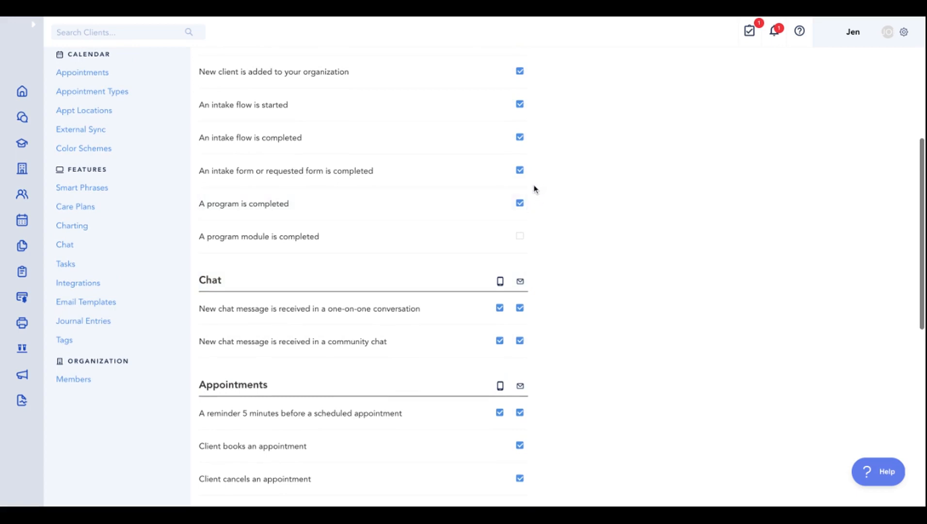
pyautogui.scroll(1, 533, 166)
pyautogui.scroll(-2, 535, 165)
pyautogui.scroll(-5, 535, 165)
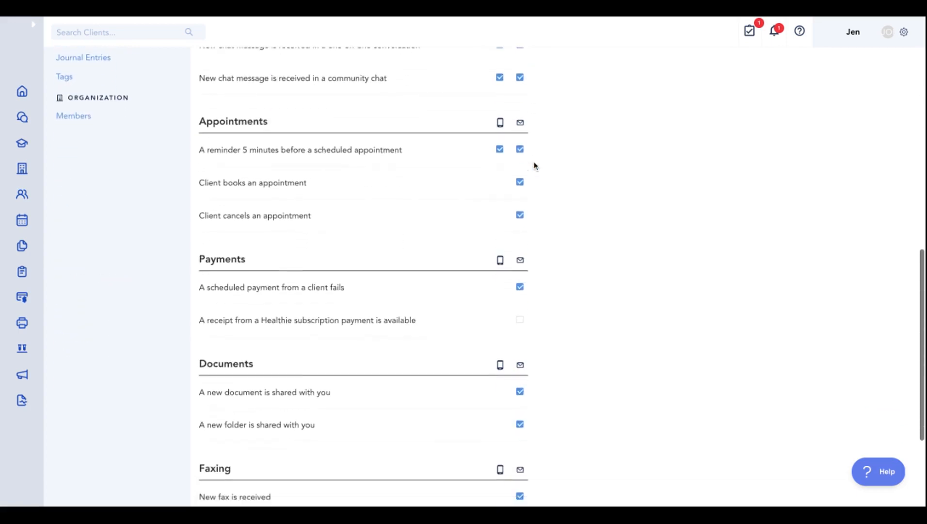
pyautogui.scroll(9, 505, 169)
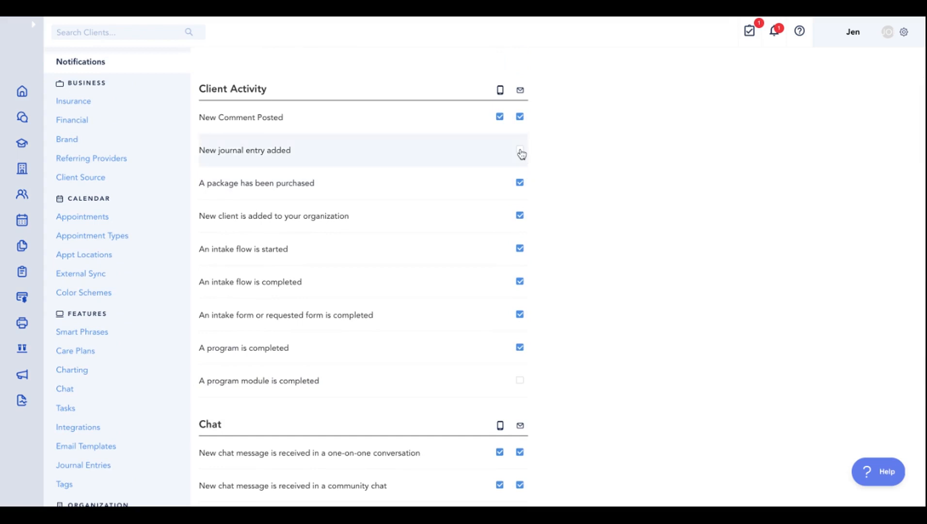
pyautogui.click(520, 151)
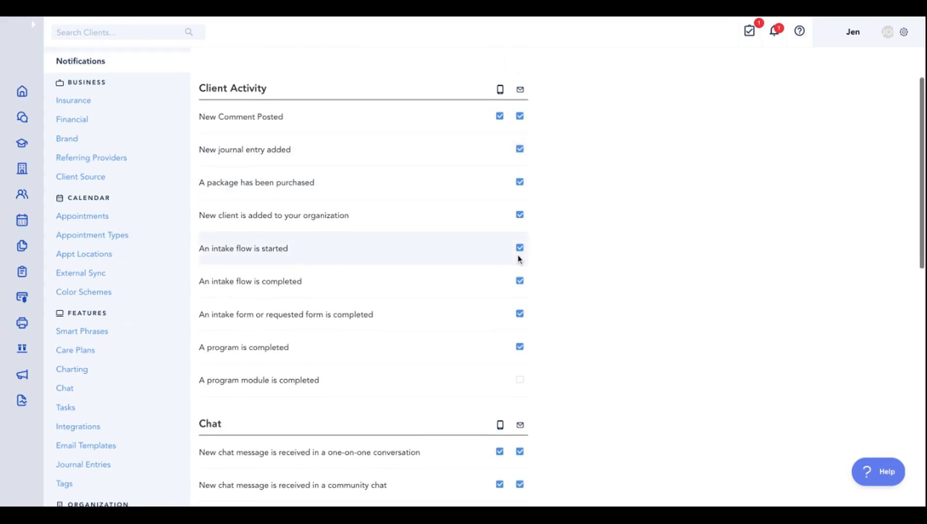
pyautogui.scroll(-3, 519, 259)
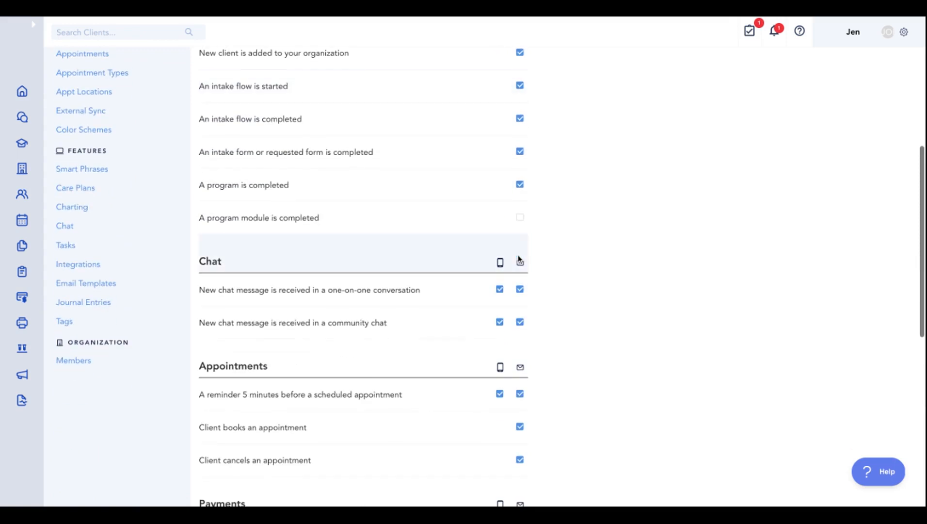
pyautogui.click(521, 187)
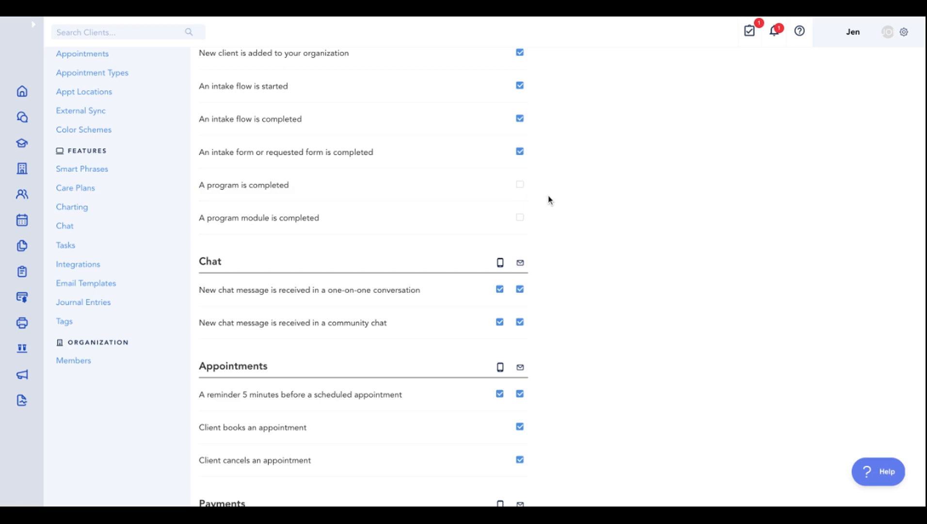
# Disable mobile push notifications for the 5-minute appointment reminder and for new community chat messages
pyautogui.scroll(-3, 493, 141)
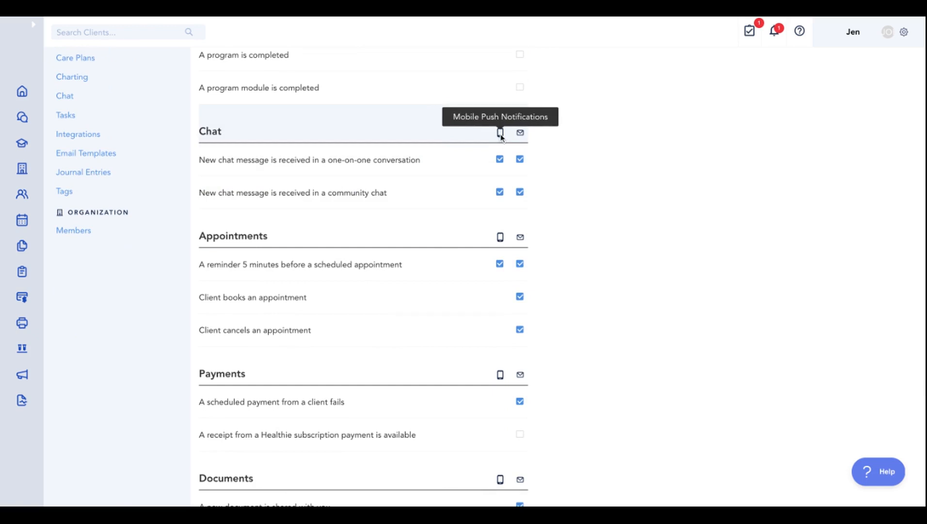
pyautogui.click(500, 266)
pyautogui.click(500, 193)
pyautogui.scroll(-6, 504, 242)
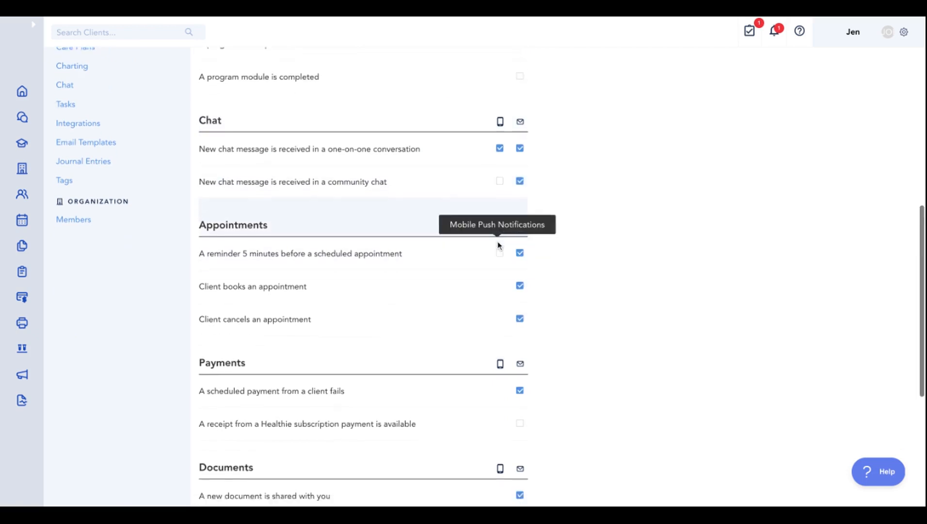
pyautogui.scroll(13, 497, 240)
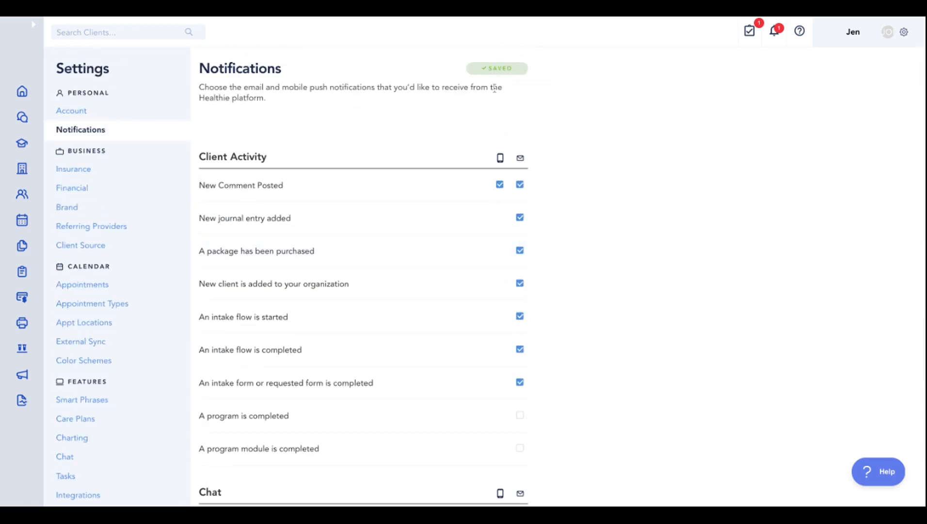
# Open the profile of the first client in the active clients list and show that client's notification history
pyautogui.click(36, 27)
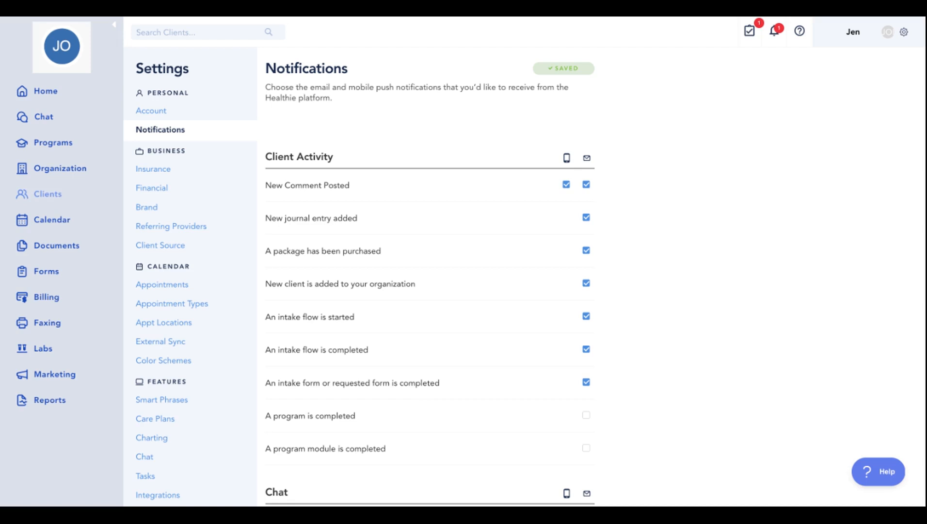
pyautogui.click(48, 196)
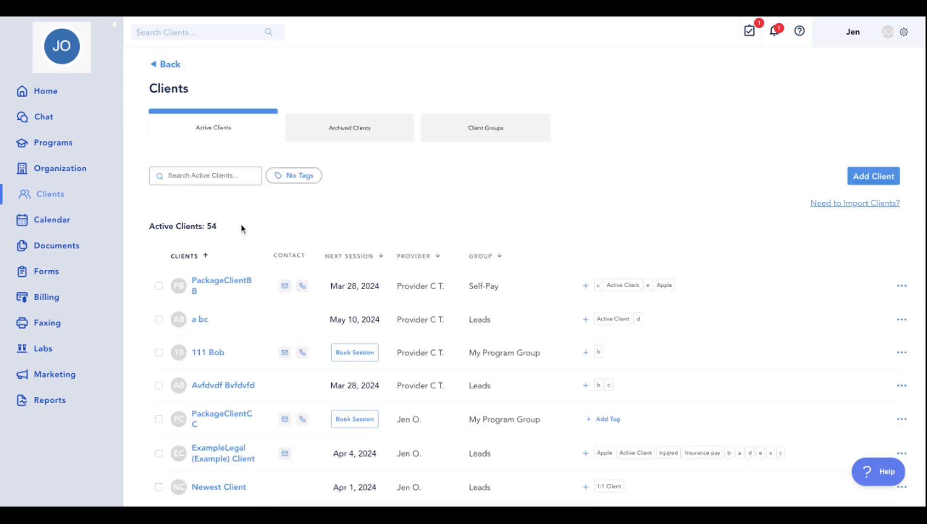
pyautogui.click(216, 285)
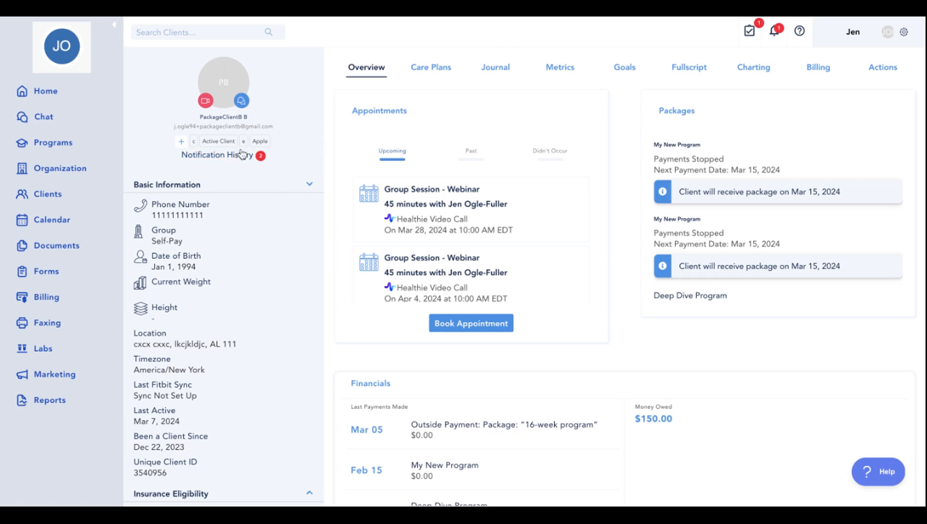
pyautogui.click(217, 155)
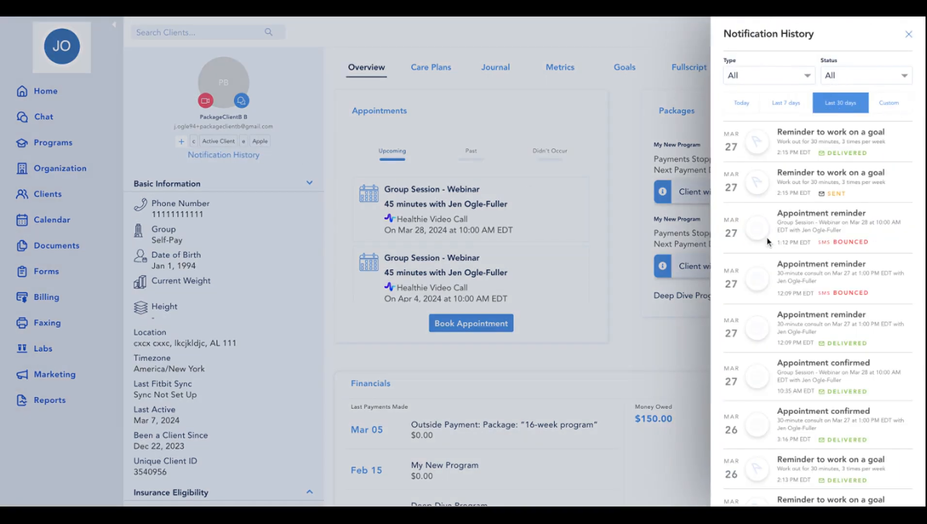
# Examine the types and delivery statuses of the notifications sent to the client over the last 30 days
pyautogui.scroll(-1, 798, 310)
pyautogui.scroll(-3, 779, 240)
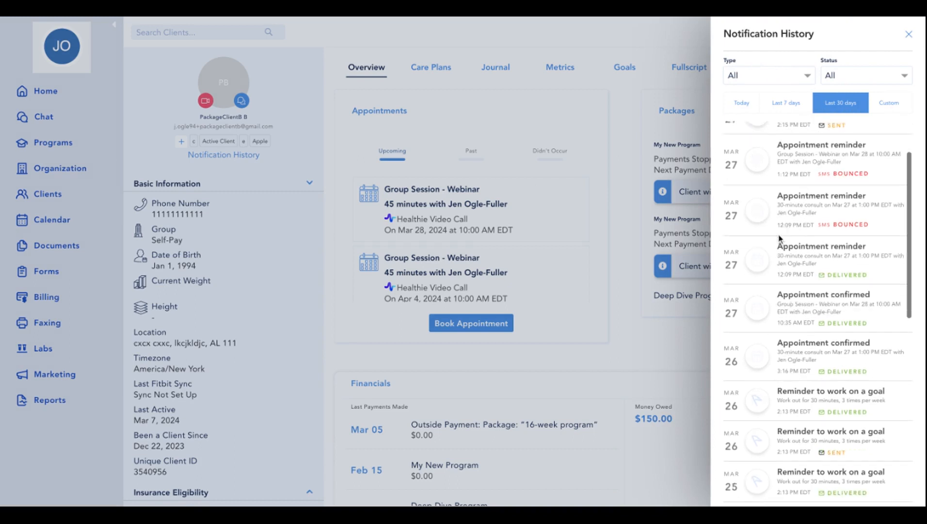
pyautogui.scroll(3, 780, 238)
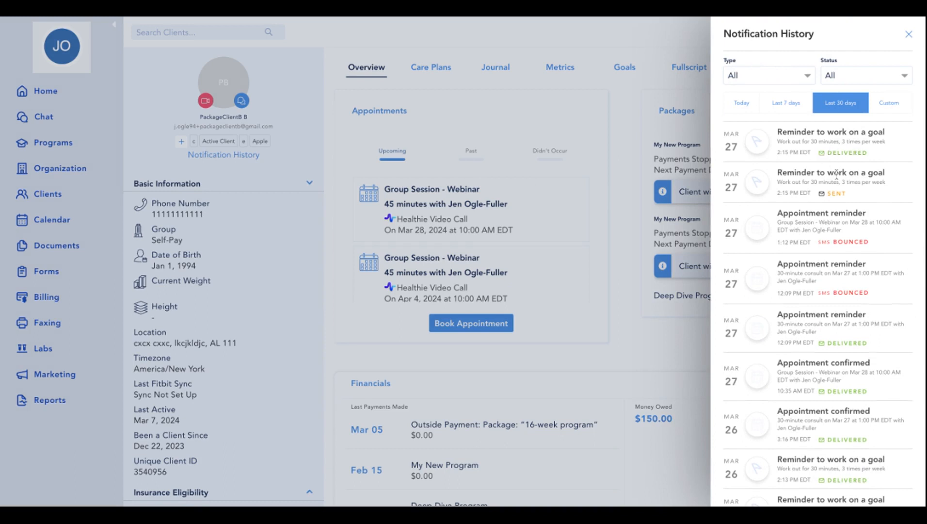
pyautogui.scroll(-1, 836, 193)
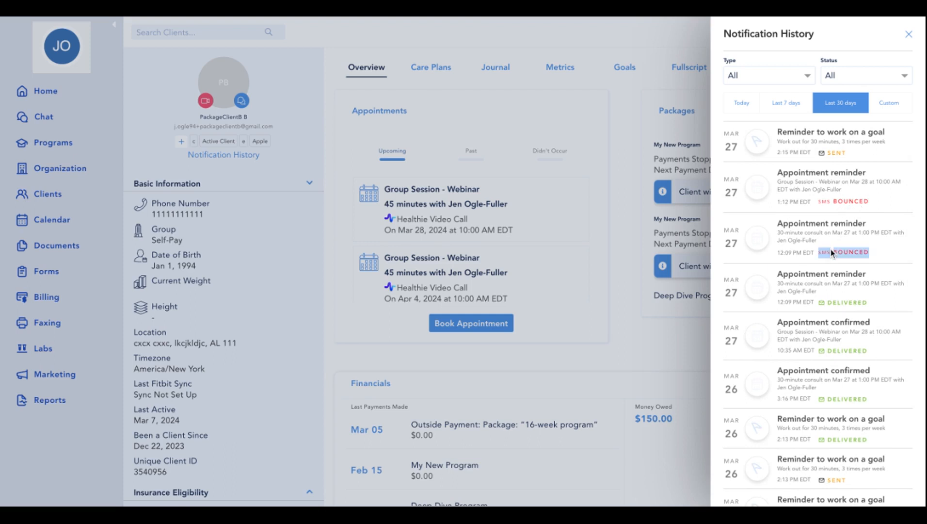
pyautogui.scroll(-2, 837, 281)
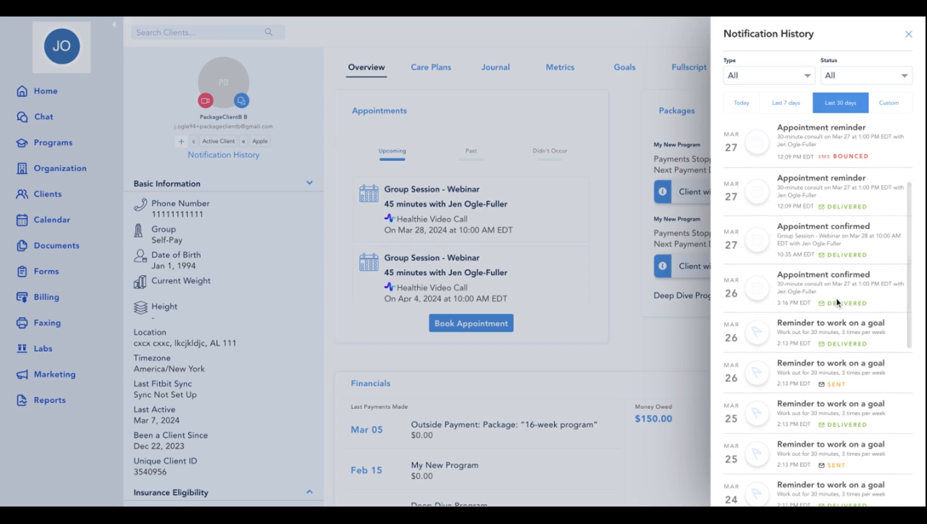
pyautogui.scroll(-1, 840, 187)
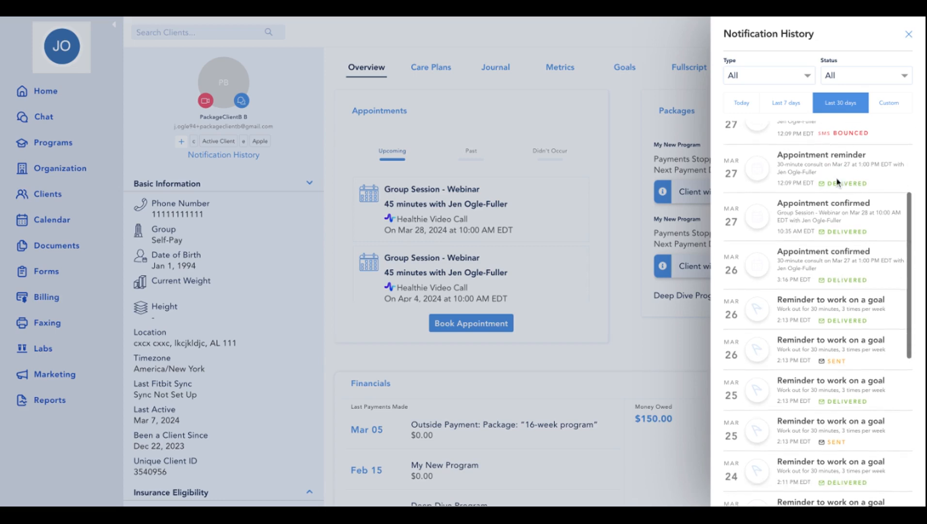
pyautogui.scroll(-1, 844, 165)
pyautogui.scroll(-5, 839, 272)
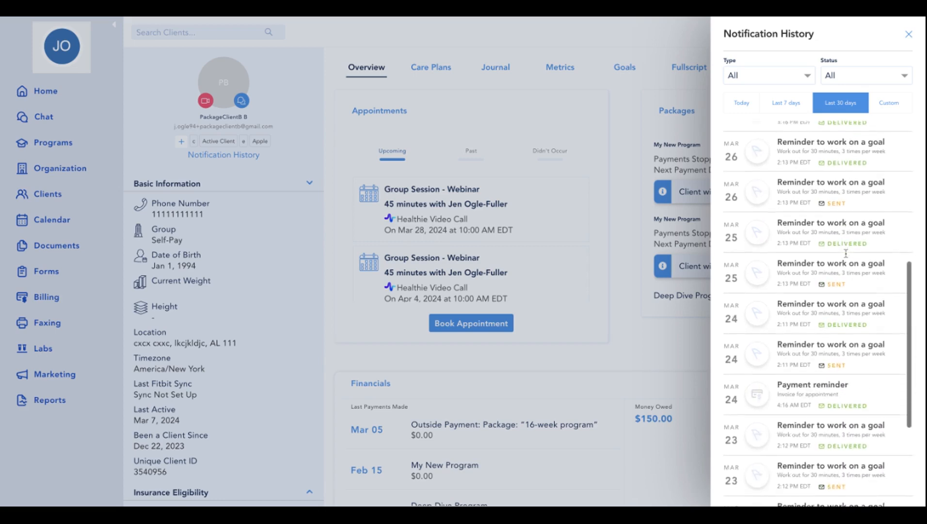
pyautogui.scroll(-5, 828, 383)
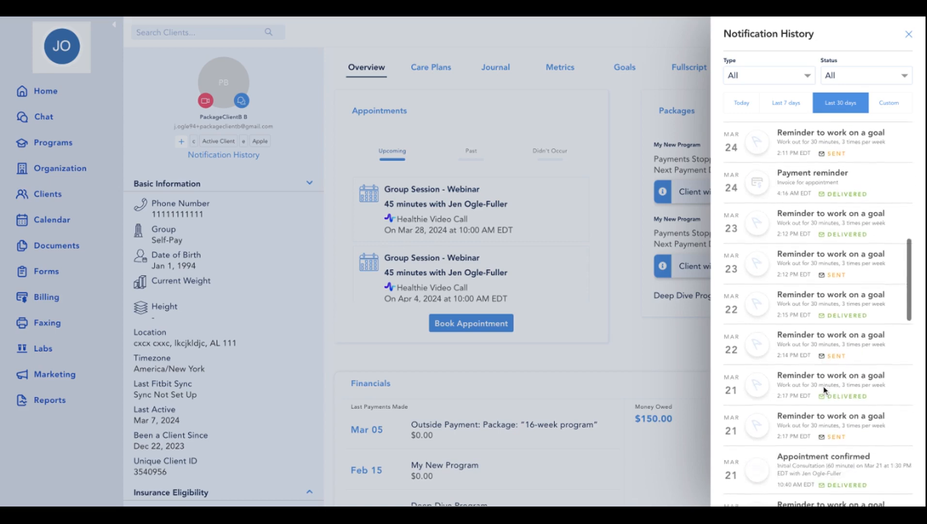
pyautogui.scroll(-10, 823, 388)
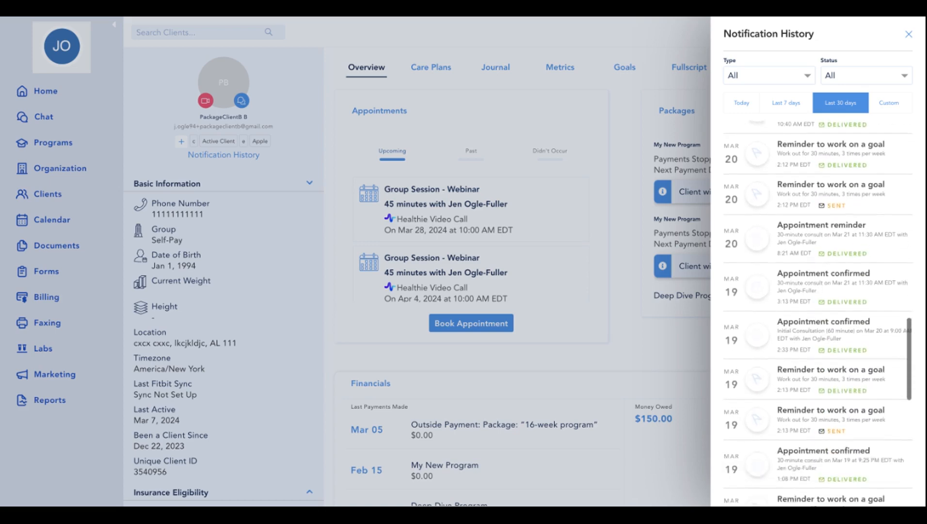
pyautogui.scroll(-3, 818, 316)
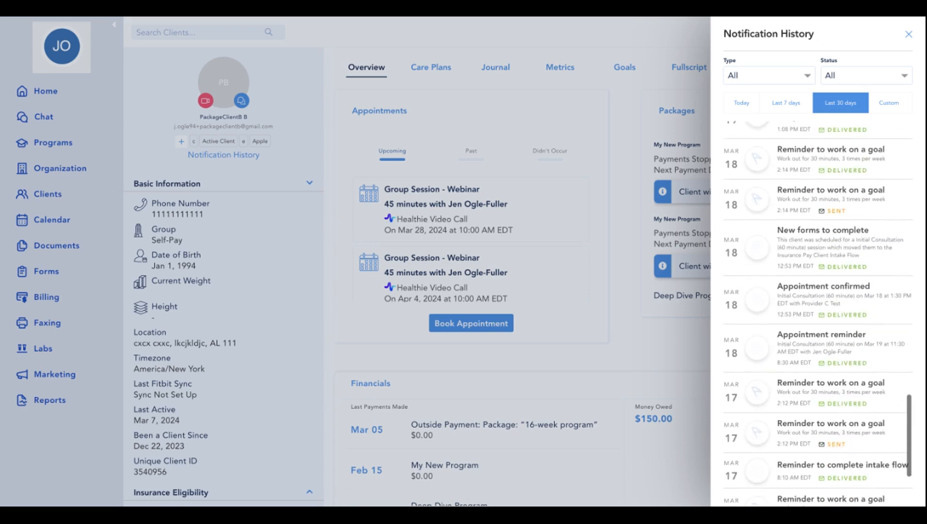
pyautogui.scroll(15, 818, 315)
pyautogui.scroll(8, 818, 312)
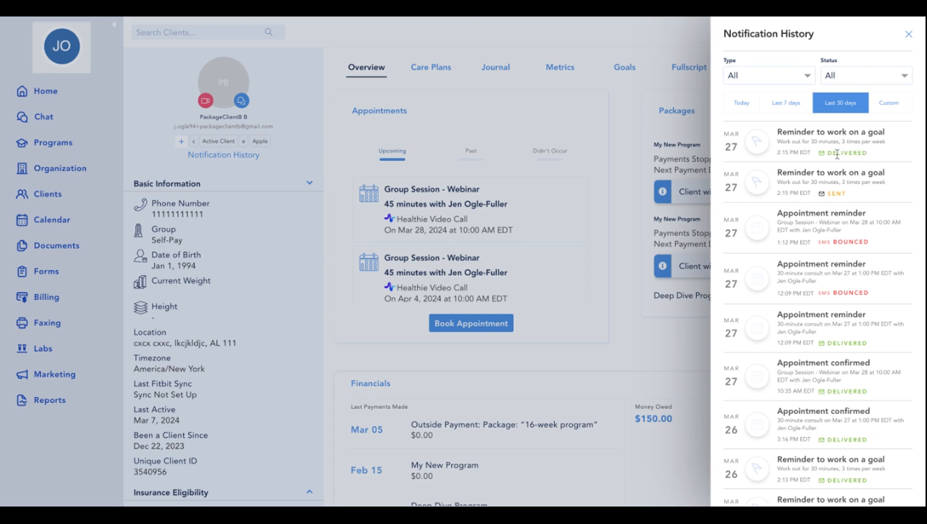
pyautogui.scroll(-1, 838, 170)
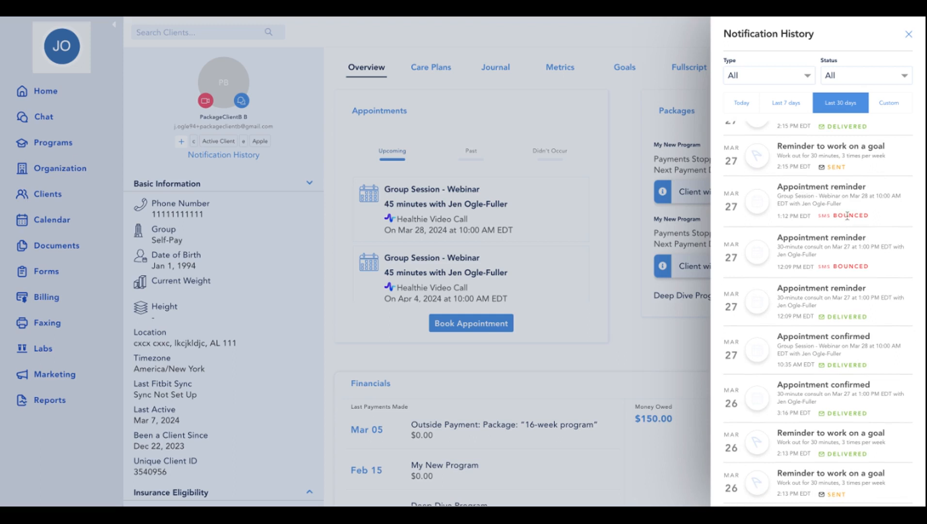
pyautogui.scroll(-5, 816, 217)
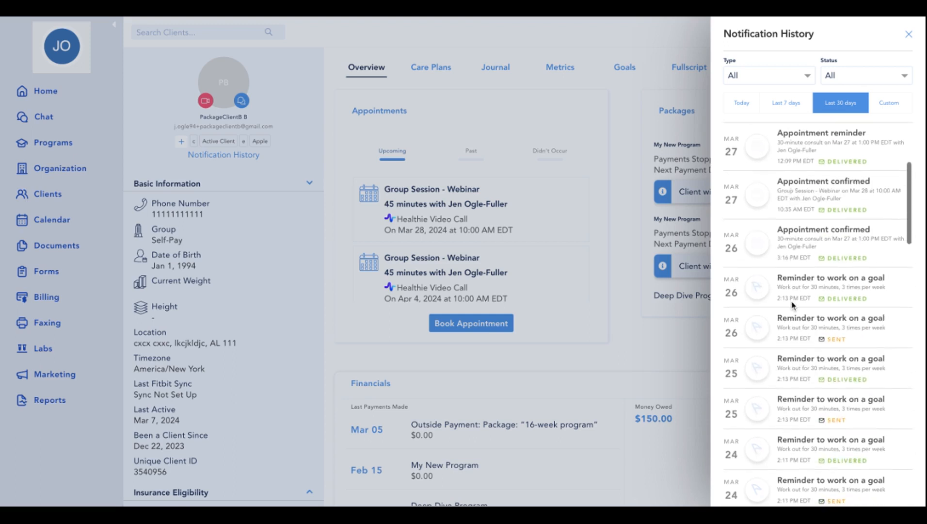
pyautogui.scroll(5, 838, 184)
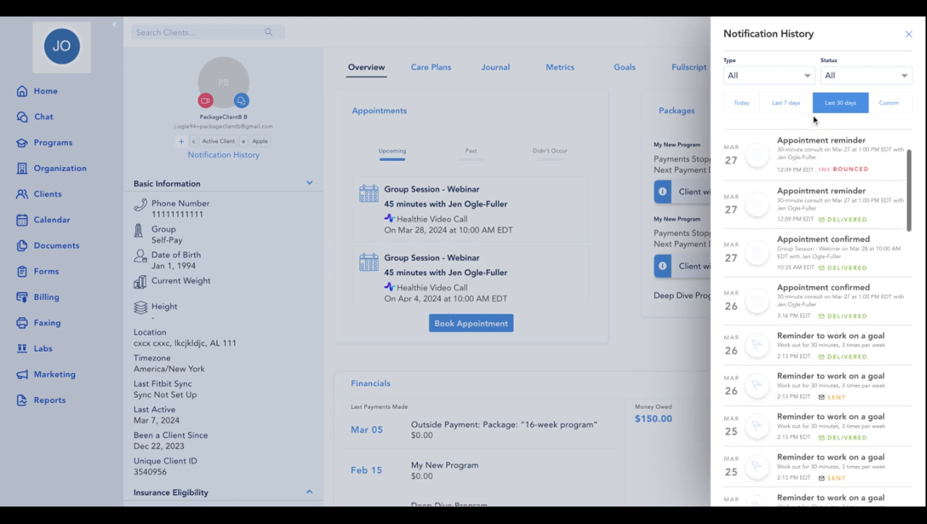
# Filter the client's notification history to the Appointments type with the Bounced status
pyautogui.click(750, 76)
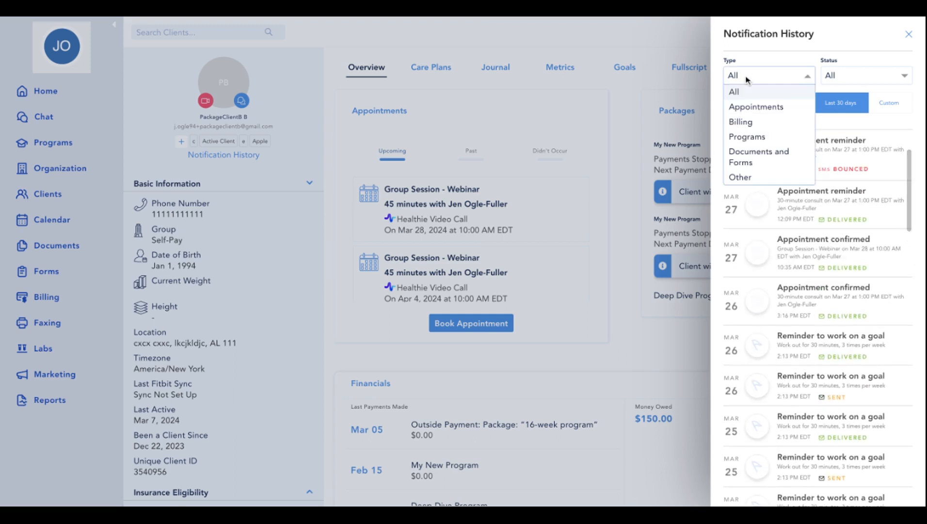
pyautogui.click(752, 108)
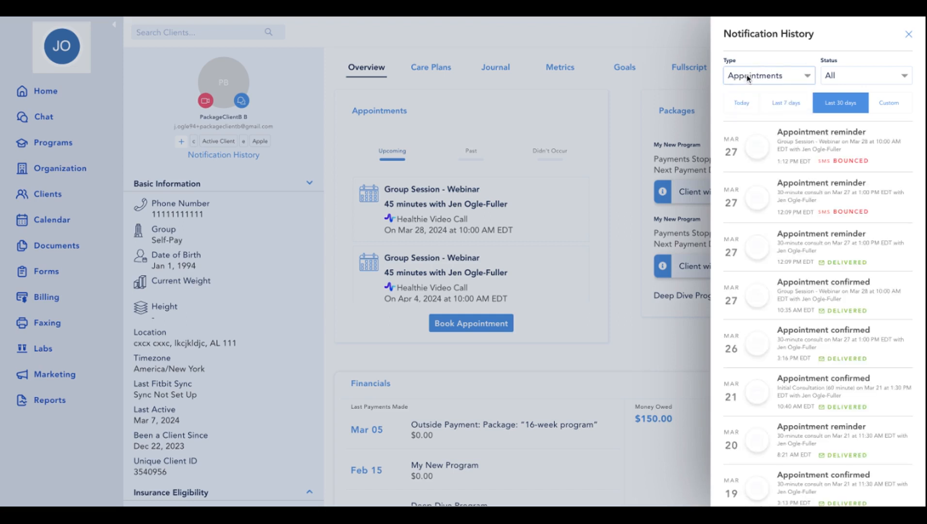
pyautogui.click(856, 79)
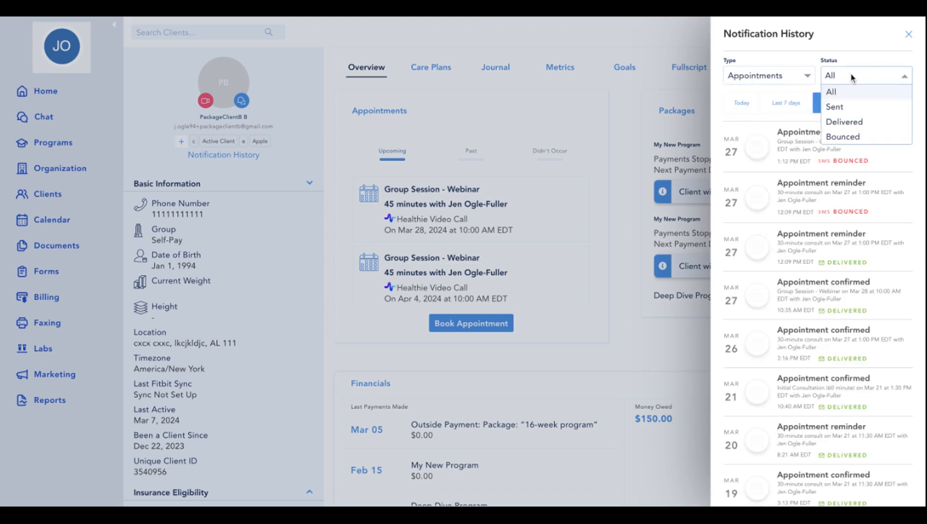
pyautogui.click(858, 139)
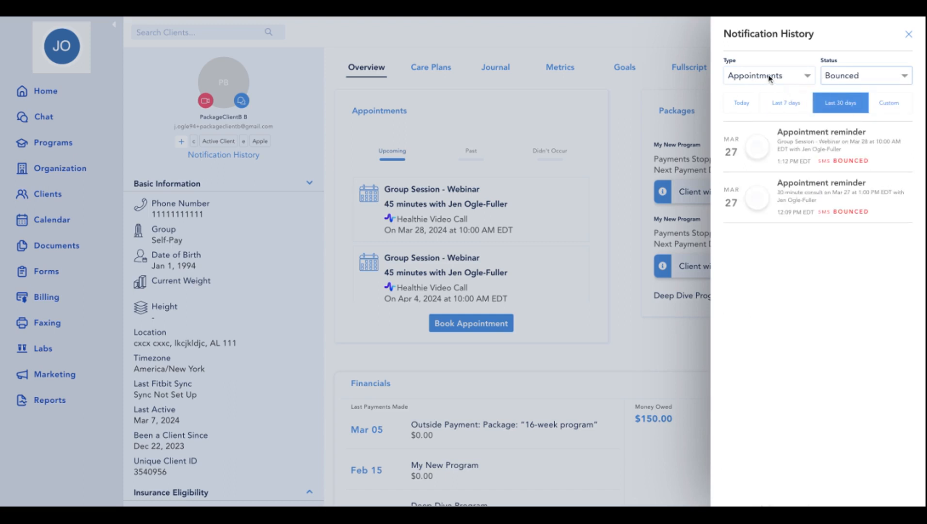
# Reset the notification type filter to All, keeping the Bounced status, and close the notification history
pyautogui.click(836, 78)
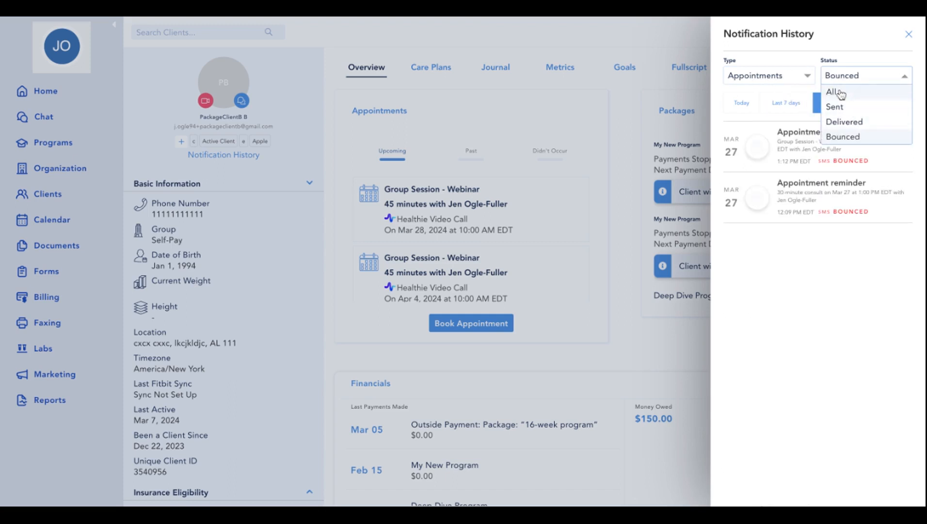
pyautogui.click(777, 77)
pyautogui.click(760, 92)
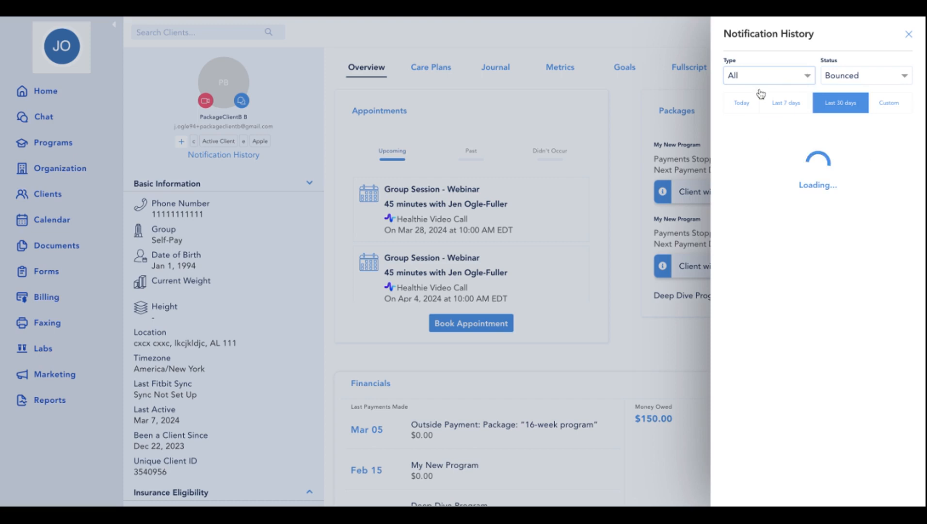
pyautogui.click(910, 35)
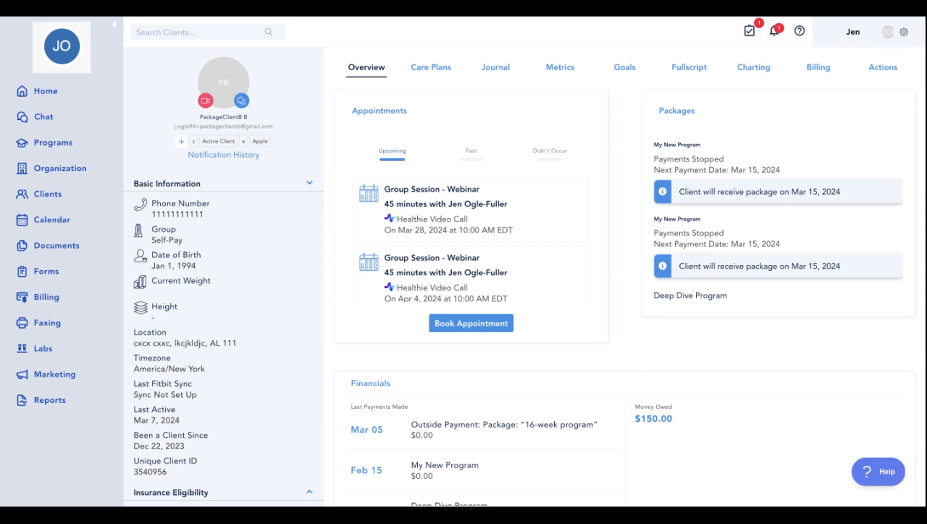
# Open the Email Templates page in the account settings
pyautogui.moveTo(865, 41)
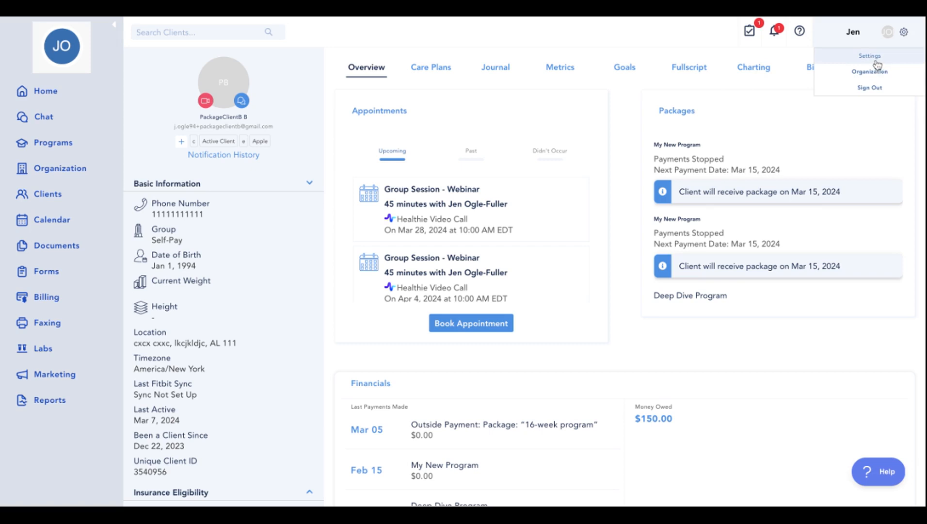
pyautogui.click(878, 61)
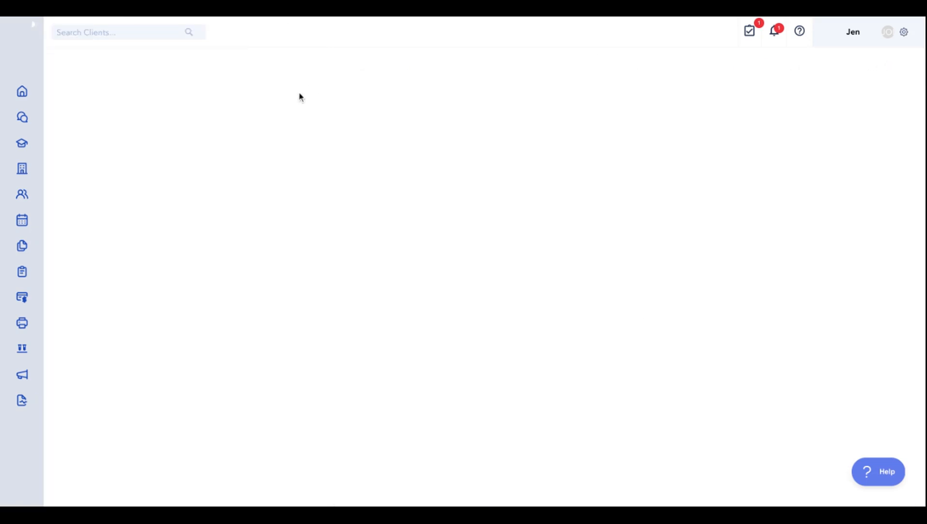
pyautogui.scroll(-3, 119, 311)
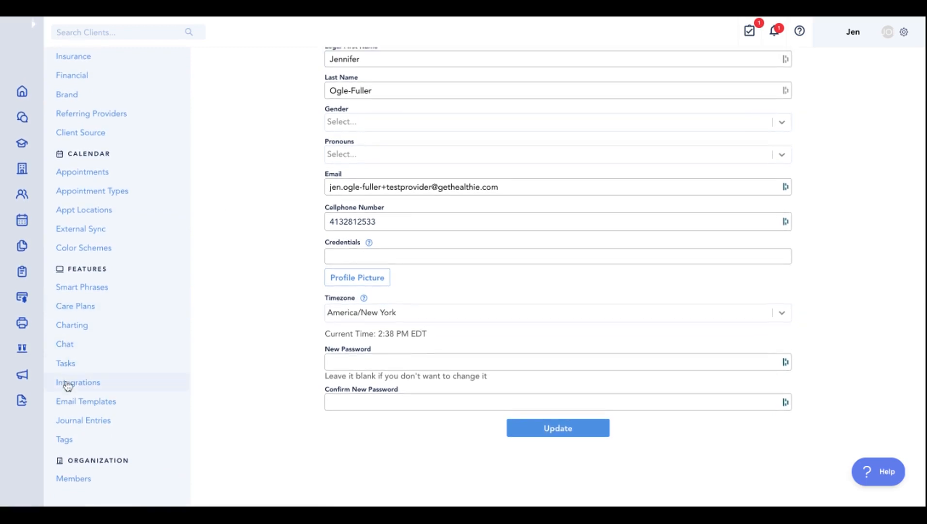
pyautogui.click(90, 405)
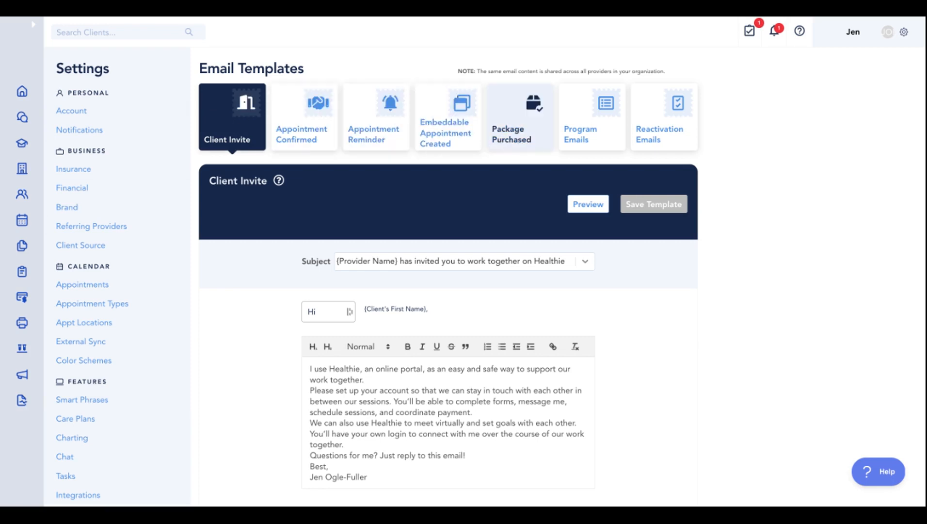
# Look through the Appointment Confirmed, Package Purchased and Client Invite email templates, including the description of the package email
pyautogui.click(293, 147)
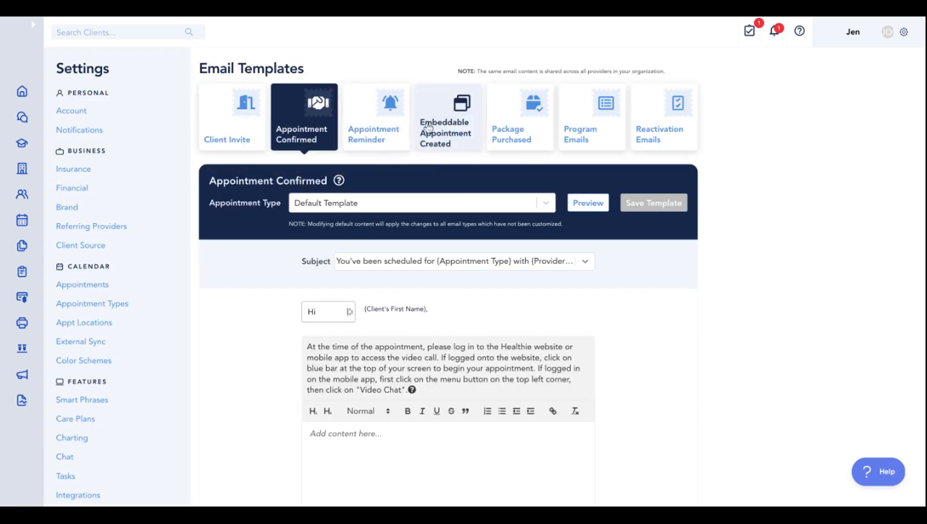
pyautogui.click(510, 144)
pyautogui.moveTo(314, 182)
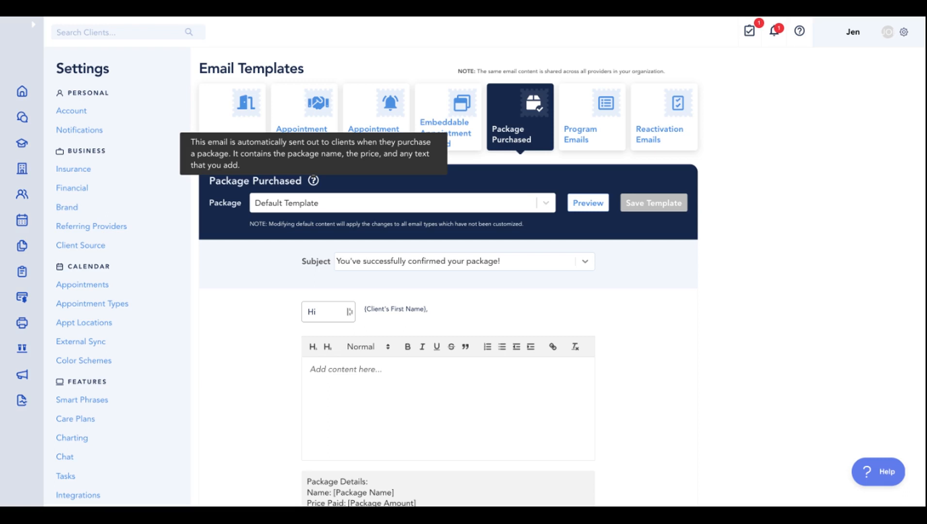
pyautogui.click(242, 141)
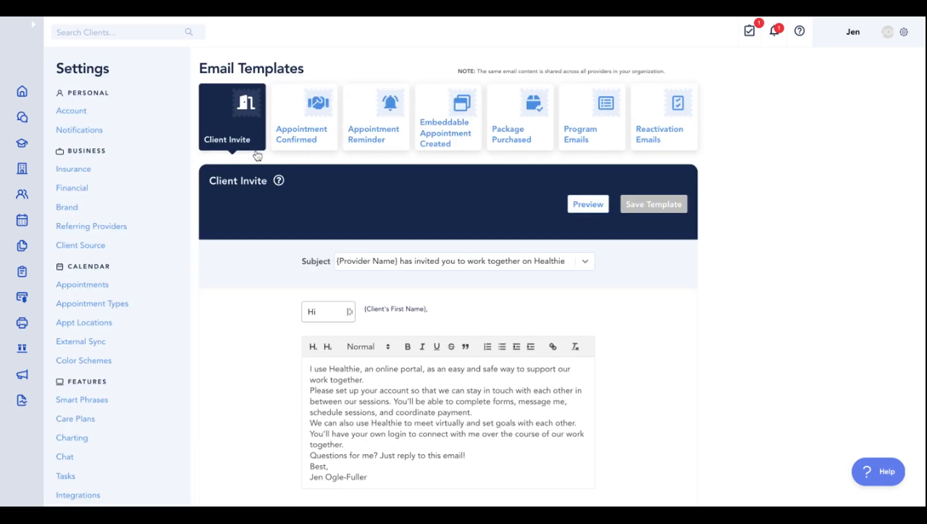
pyautogui.scroll(-1, 334, 227)
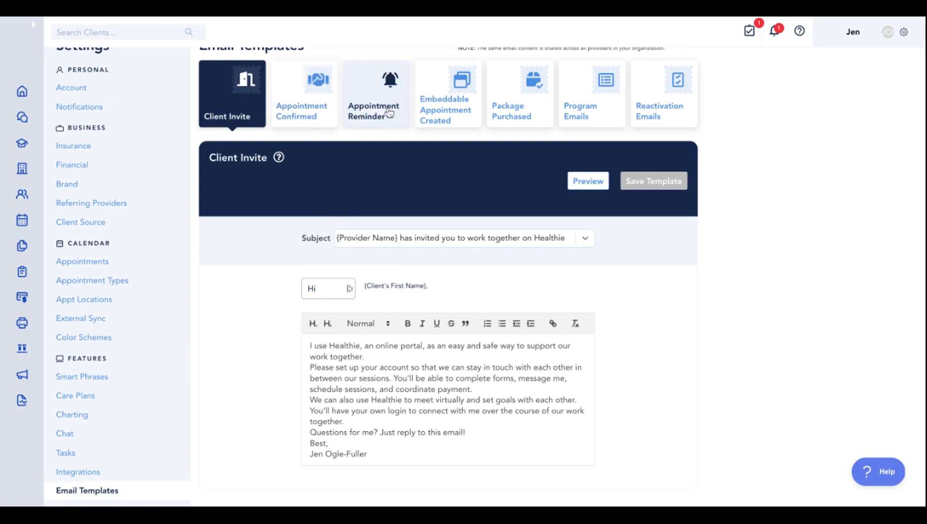
# Open the Appointment Confirmed email template for the Initial Consult - Self-Pay appointment type
pyautogui.click(313, 111)
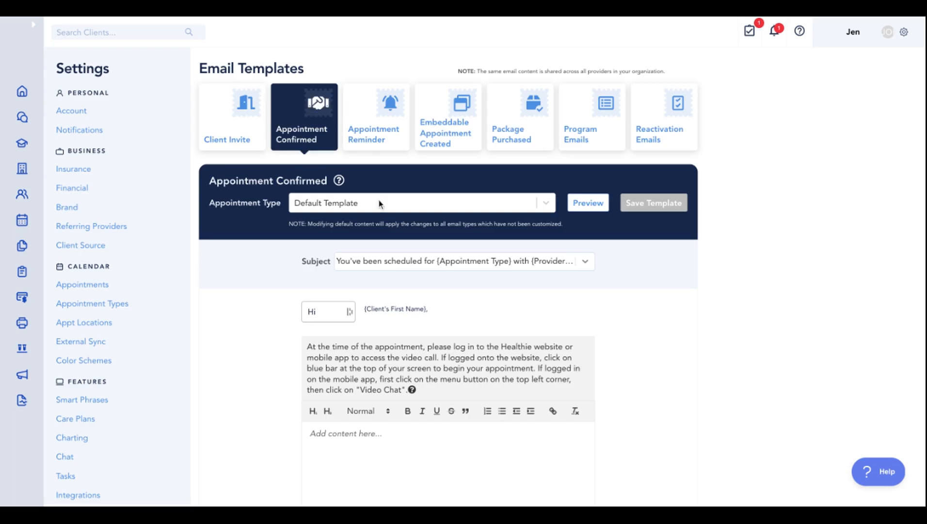
pyautogui.moveTo(340, 181)
pyautogui.click(336, 210)
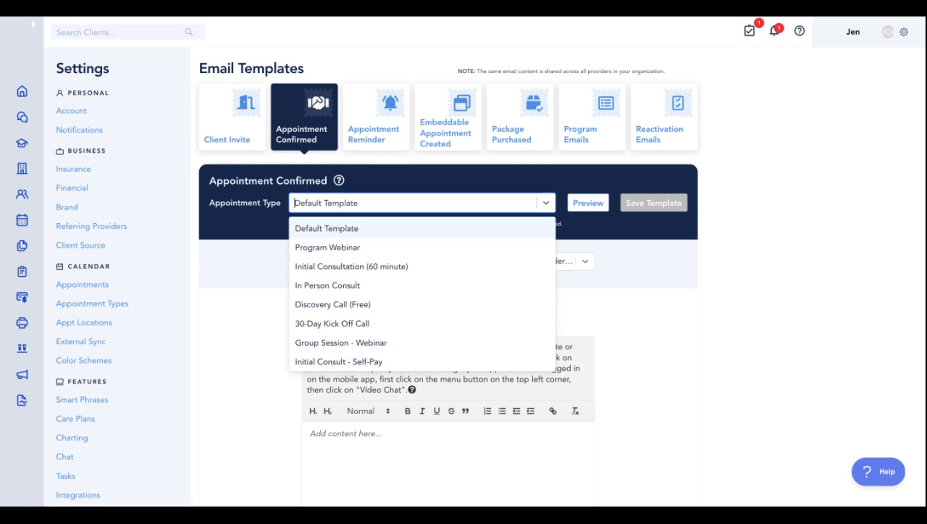
pyautogui.click(259, 308)
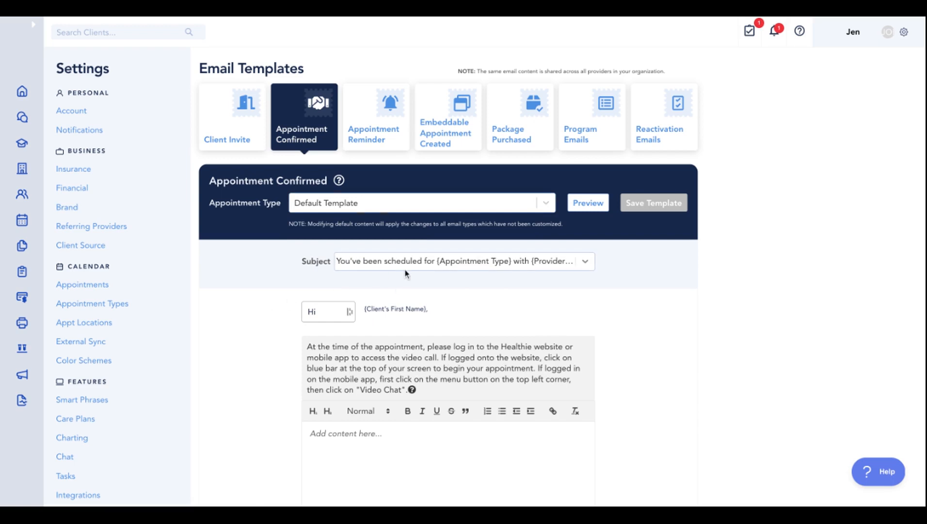
pyautogui.click(362, 209)
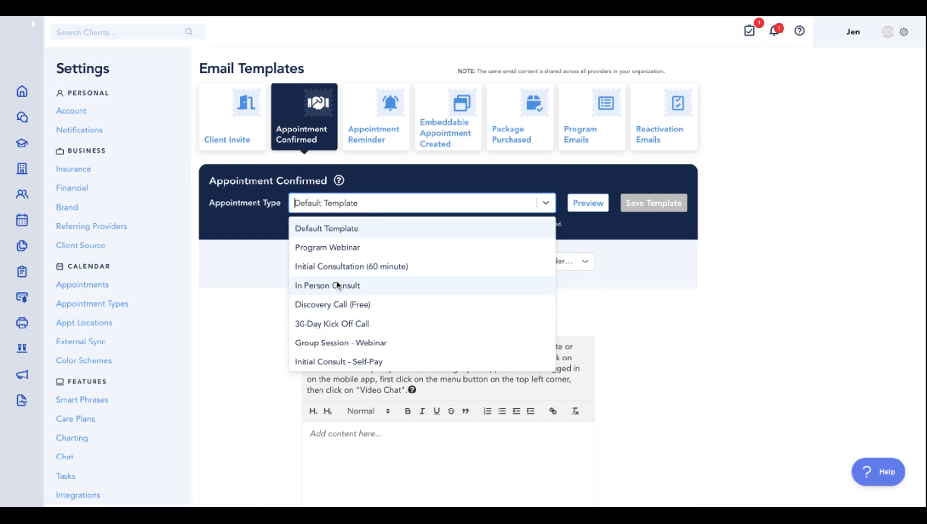
pyautogui.scroll(-1, 338, 286)
pyautogui.click(338, 336)
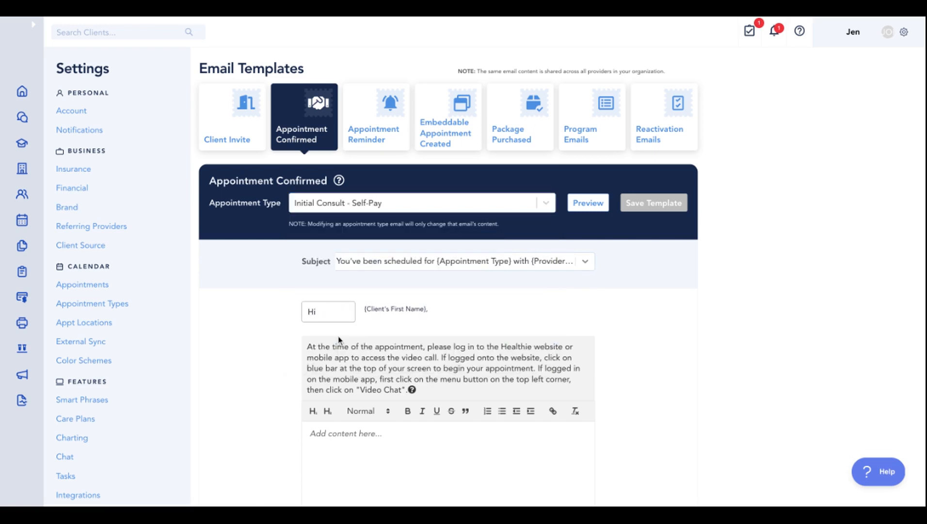
# Add the letters a, b, c, x, y and z on separate lines as the confirmation email's body content
pyautogui.scroll(-1, 414, 297)
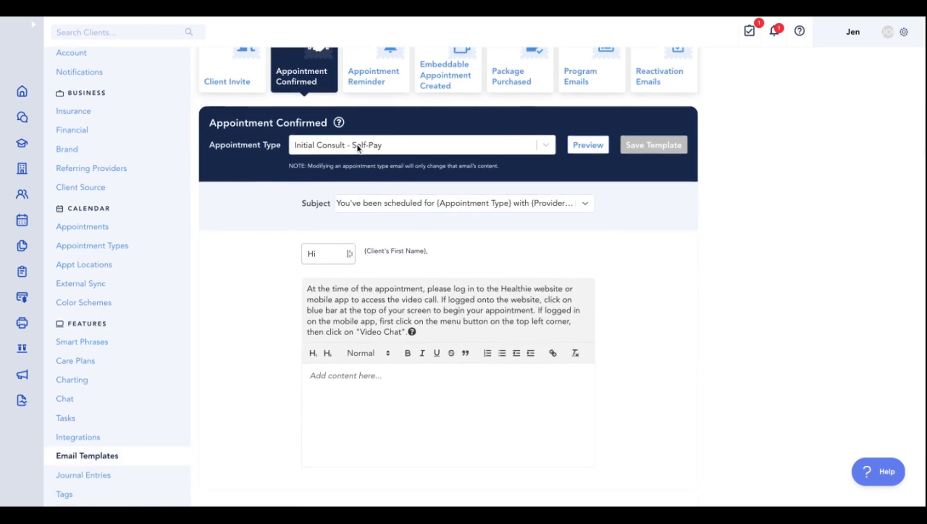
pyautogui.click(357, 399)
pyautogui.write('a')
pyautogui.press('Return')
pyautogui.write('b')
pyautogui.press('Return')
pyautogui.write('c ')
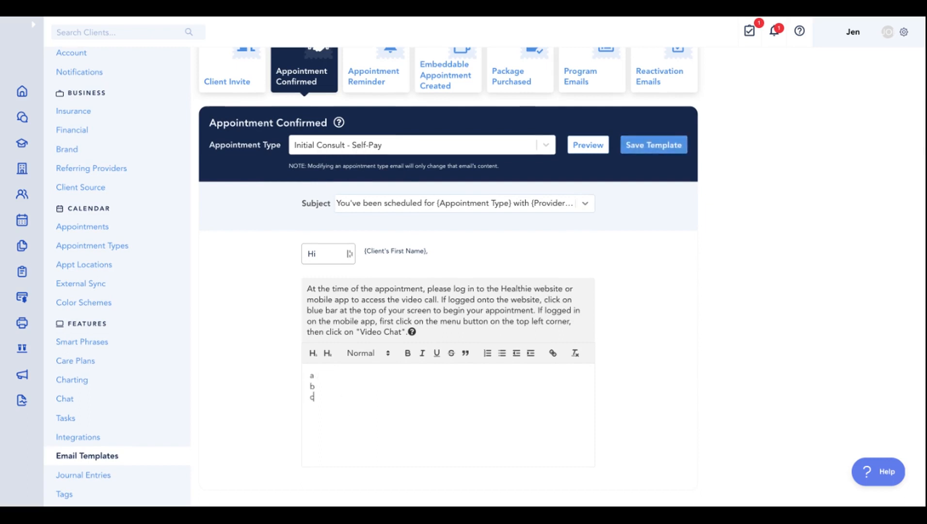
pyautogui.write('x')
pyautogui.press('Return')
pyautogui.write('y')
pyautogui.press('Return')
pyautogui.write('z')
# Preview the Initial Consult - Self-Pay confirmation email with its added body text and close the preview
pyautogui.click(601, 149)
pyautogui.scroll(-3, 634, 358)
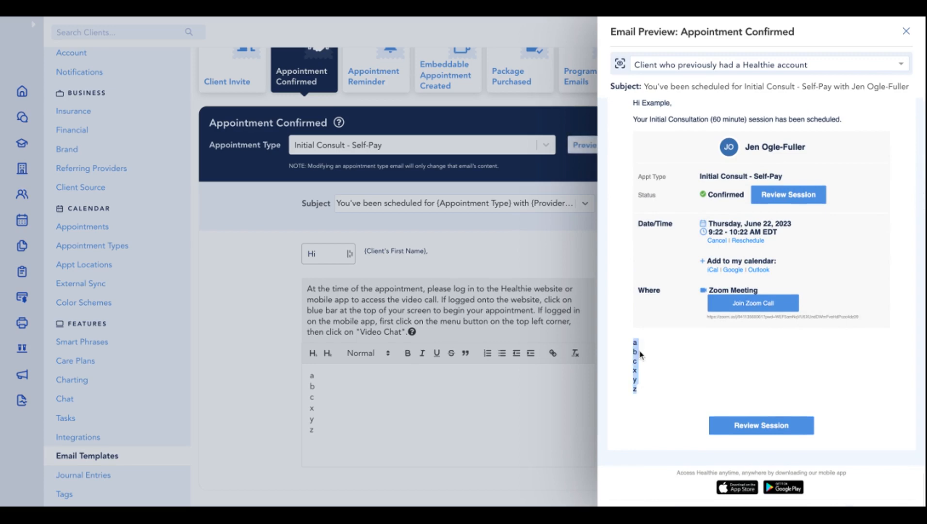
pyautogui.scroll(2, 678, 367)
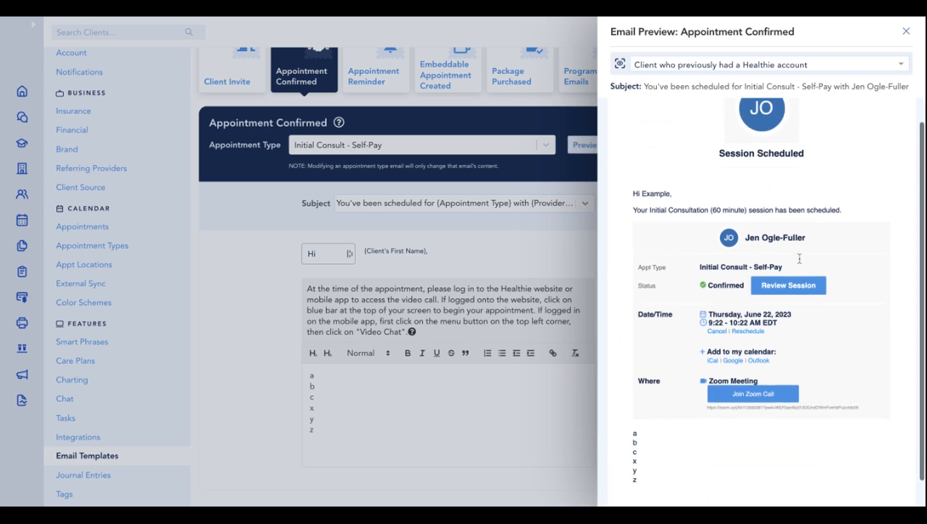
pyautogui.click(906, 32)
# Change the confirmation email's subject to a custom line reading "Initial Consult"
pyautogui.click(439, 204)
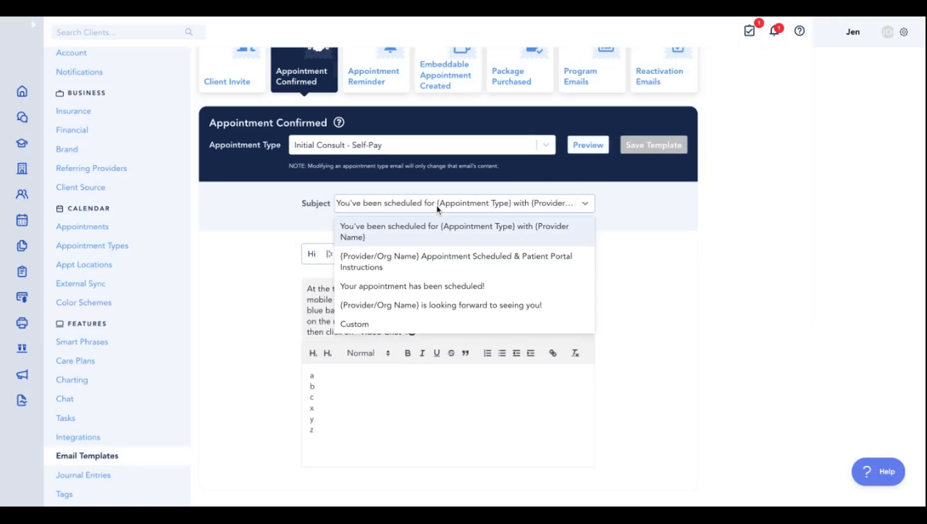
pyautogui.click(386, 324)
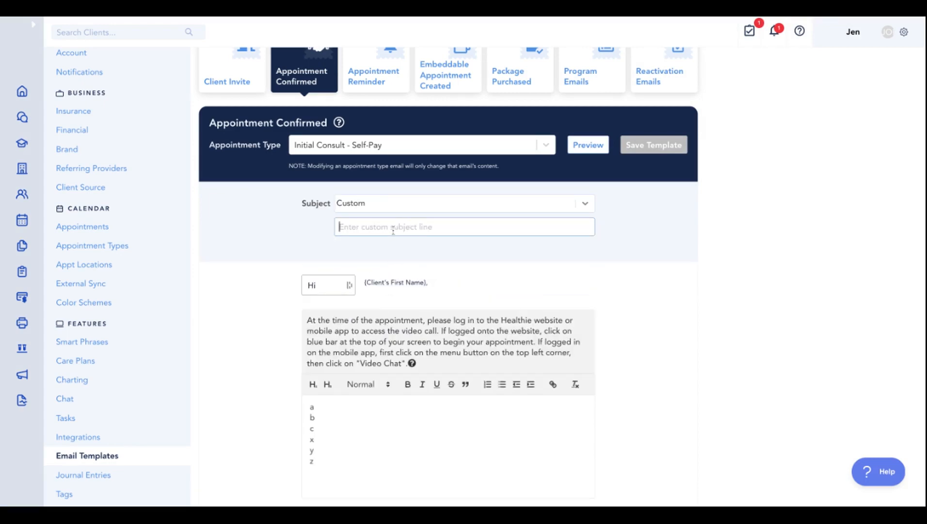
pyautogui.click(393, 231)
pyautogui.write('Intial ')
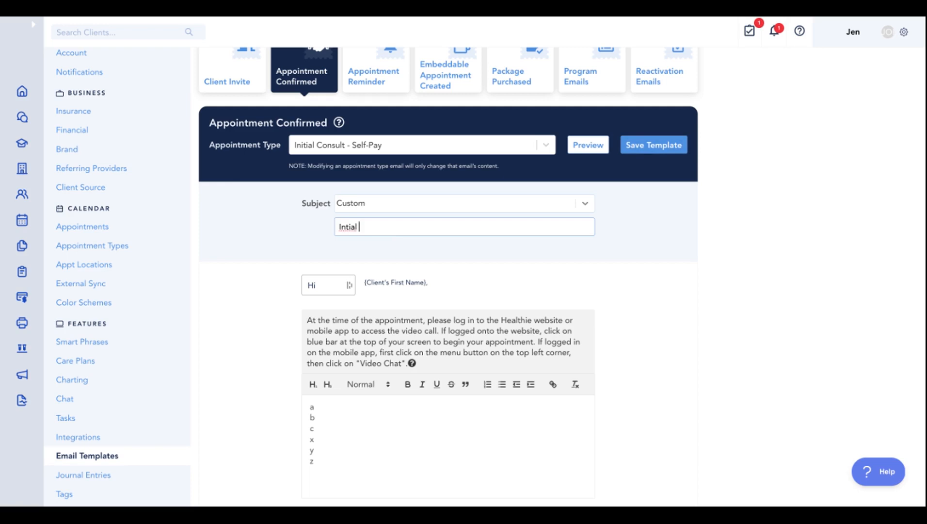
pyautogui.write('Consult')
pyautogui.doubleClick(346, 227)
pyautogui.write('Initial')
pyautogui.click(385, 227)
# Switch the Appointment Confirmed email back to the Default Template and review the appointment types offered for customization
pyautogui.click(356, 150)
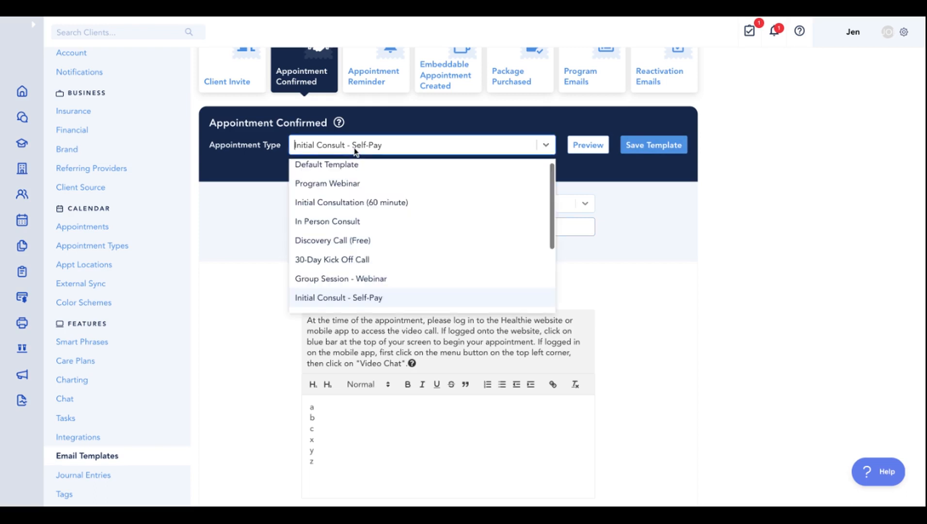
pyautogui.click(340, 175)
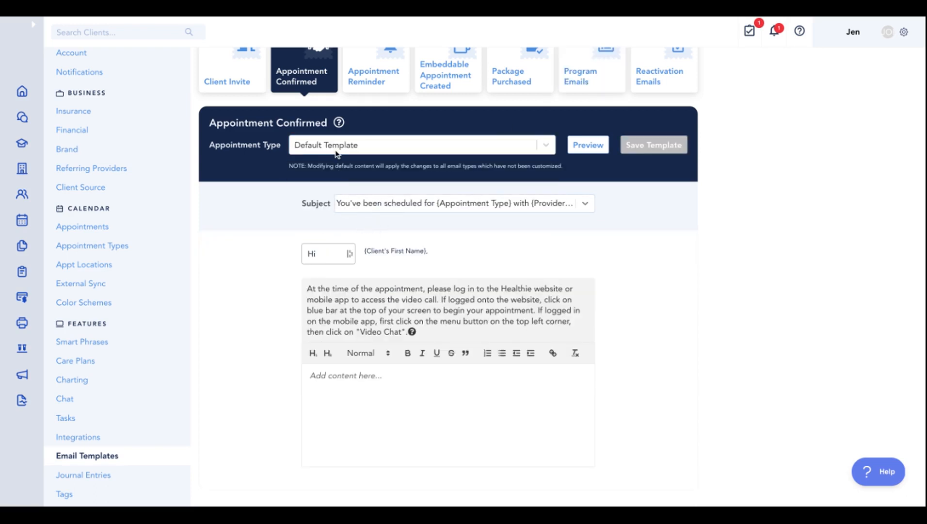
pyautogui.click(336, 150)
pyautogui.scroll(-2, 326, 243)
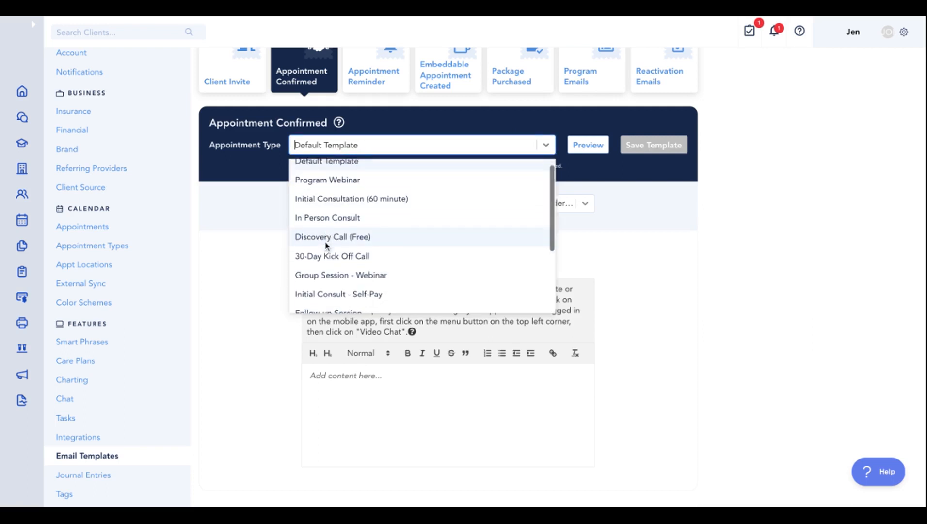
pyautogui.scroll(-1, 326, 245)
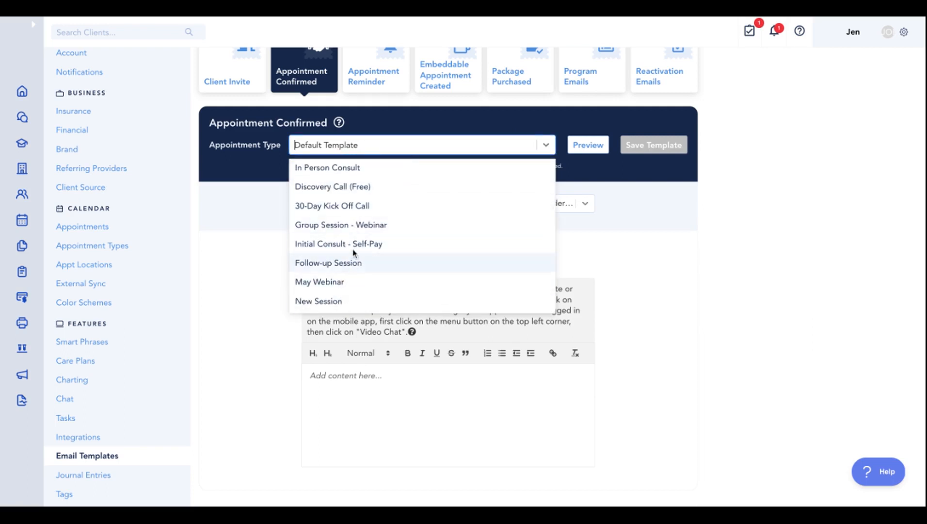
pyautogui.scroll(2, 356, 209)
pyautogui.scroll(-1, 356, 233)
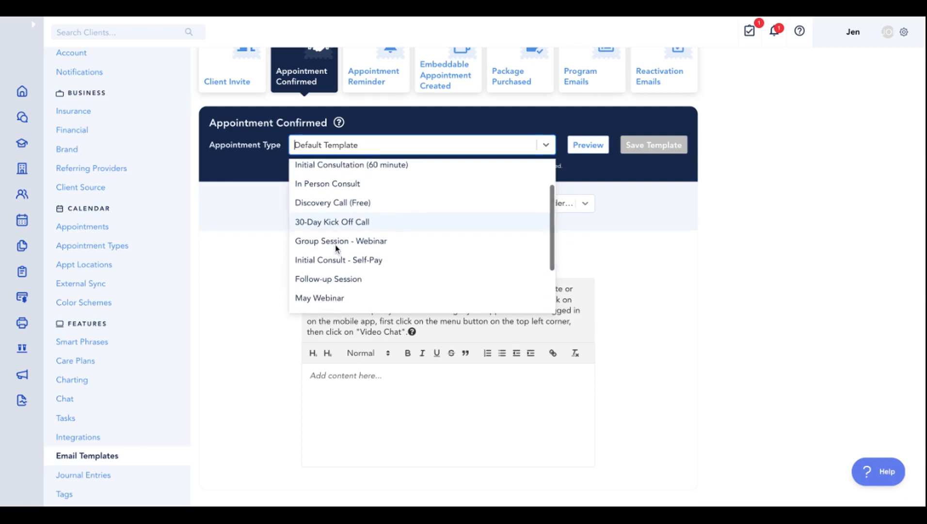
pyautogui.click(256, 277)
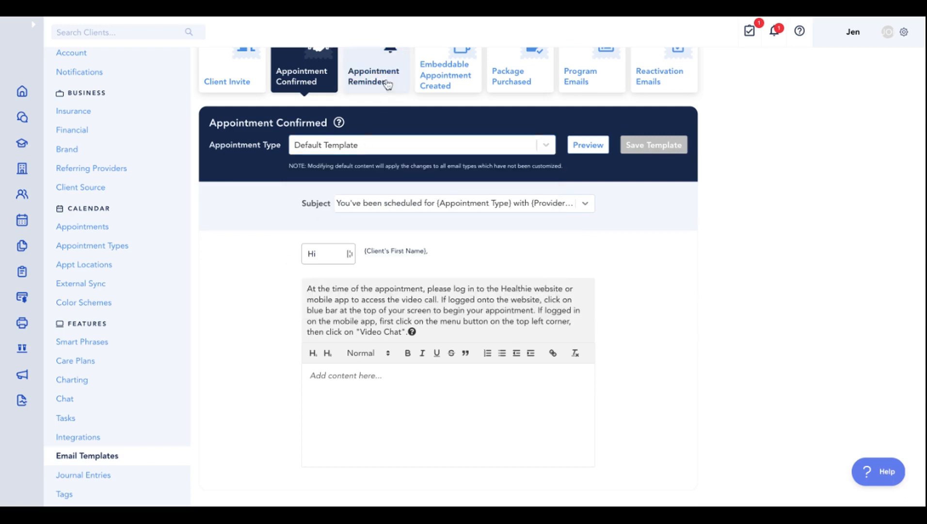
# View the default templates for the Appointment Reminder and Embeddable Appointment Created emails
pyautogui.click(386, 73)
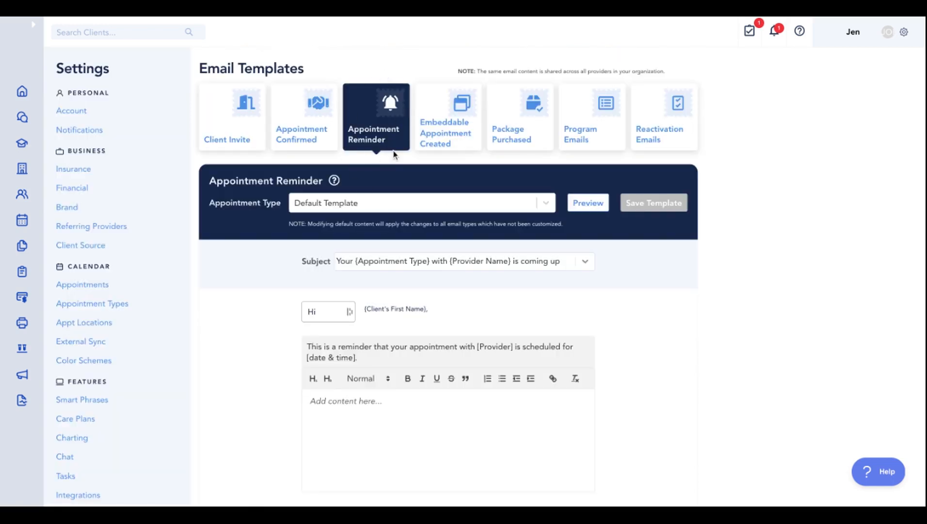
pyautogui.click(445, 143)
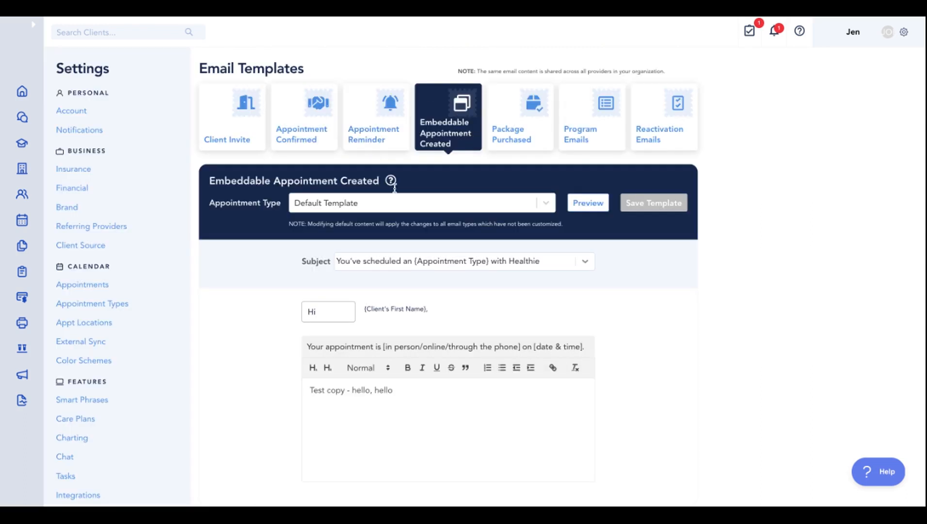
# View the Package Purchased email template and switch it from the default to the one for Package 2023
pyautogui.moveTo(391, 182)
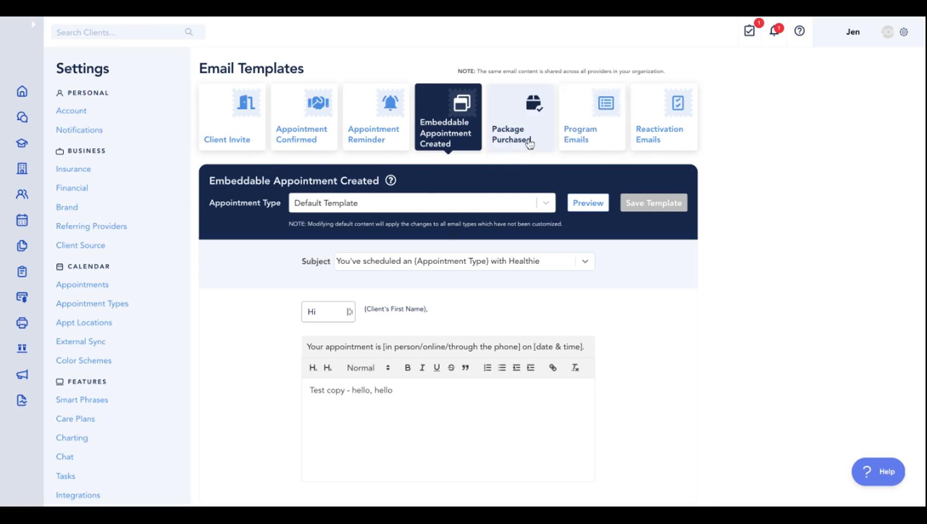
pyautogui.click(521, 143)
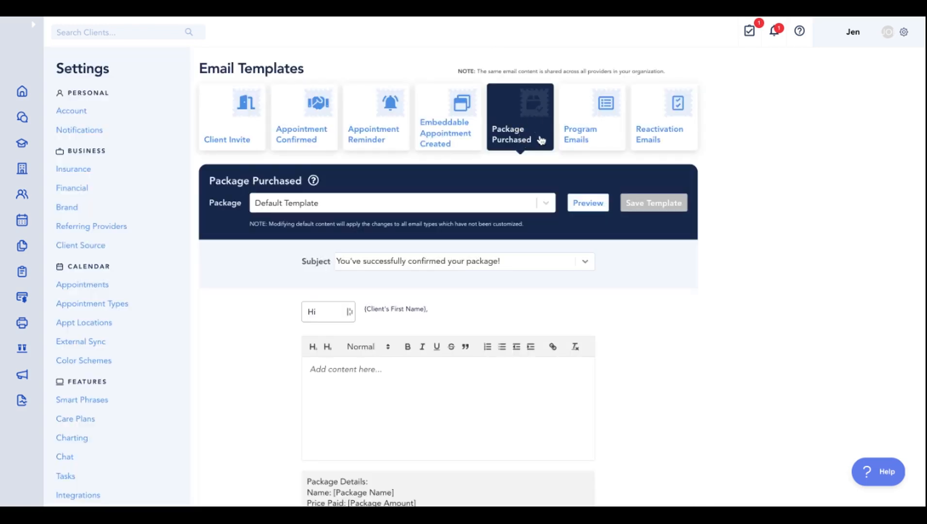
pyautogui.click(374, 203)
pyautogui.scroll(-1, 333, 328)
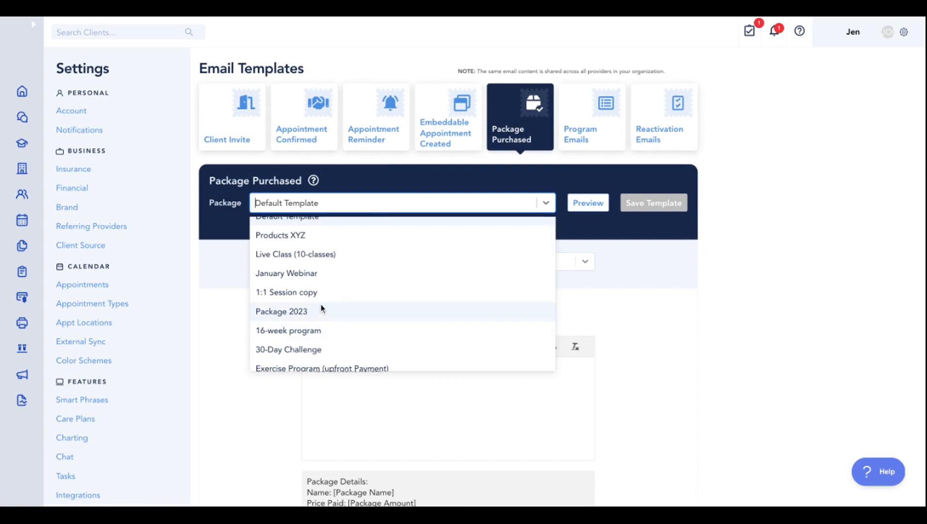
pyautogui.click(318, 312)
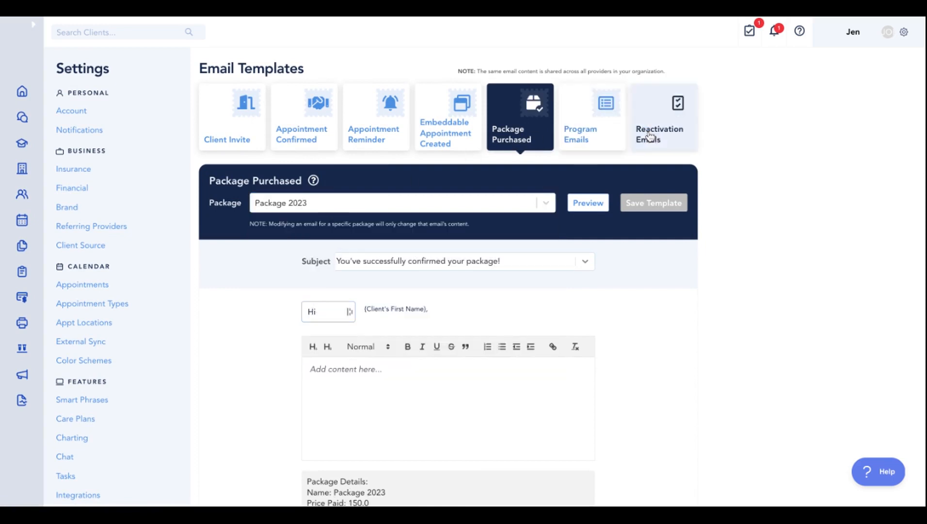
# Look through the email types available under Program Emails and view the New Reactivation Email template with its description
pyautogui.click(601, 141)
pyautogui.click(383, 203)
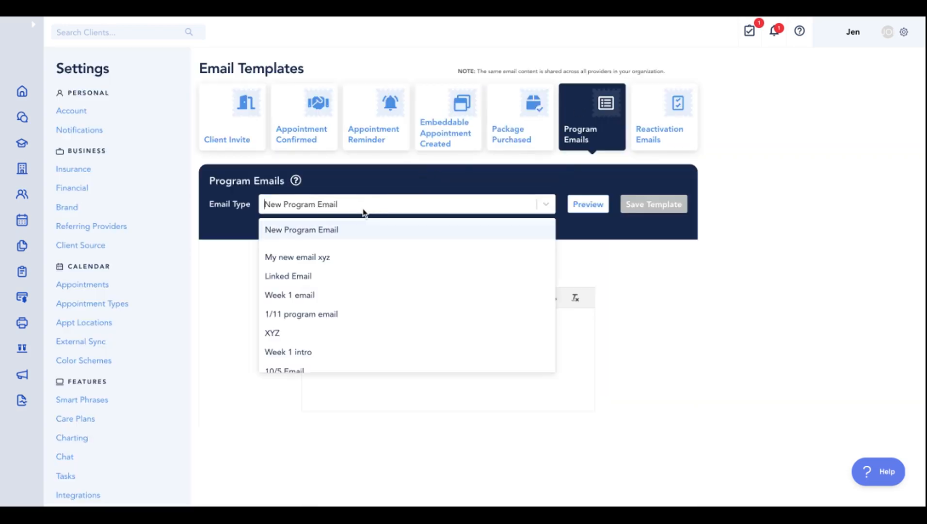
pyautogui.scroll(-1, 320, 334)
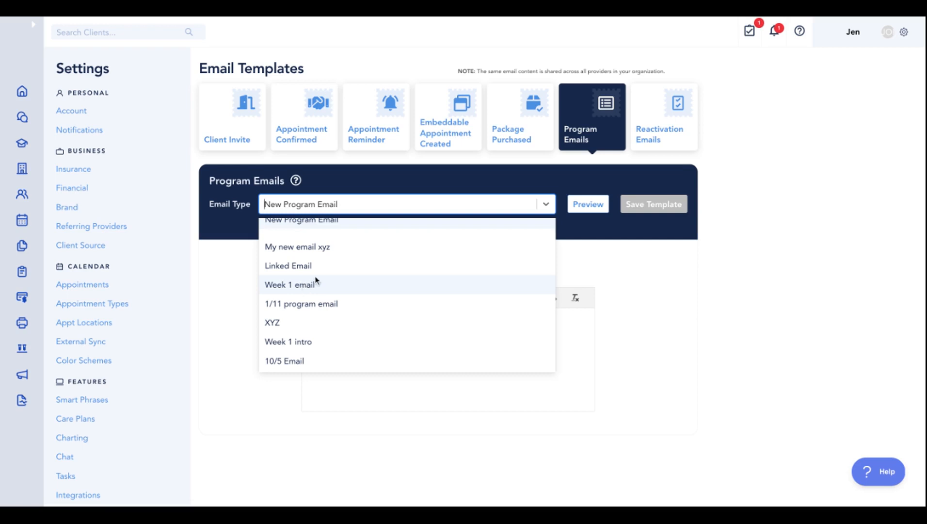
pyautogui.click(193, 310)
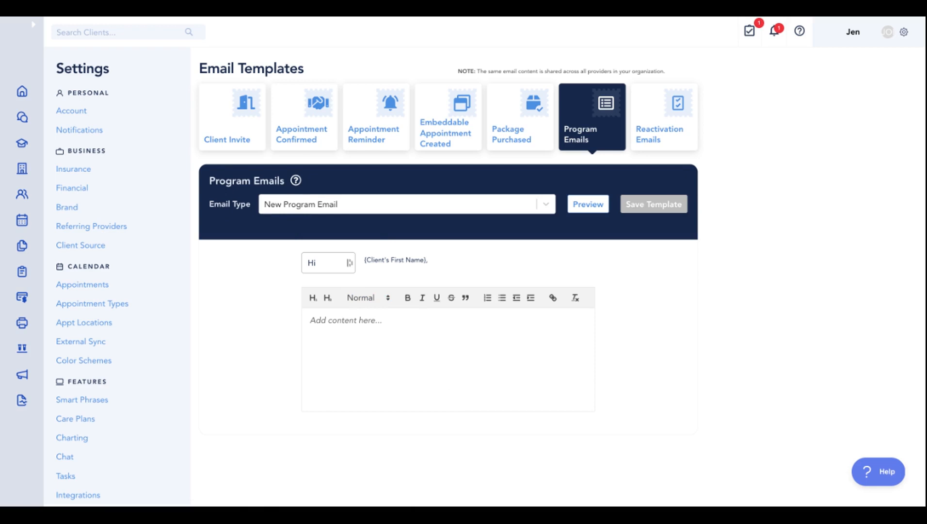
pyautogui.click(659, 138)
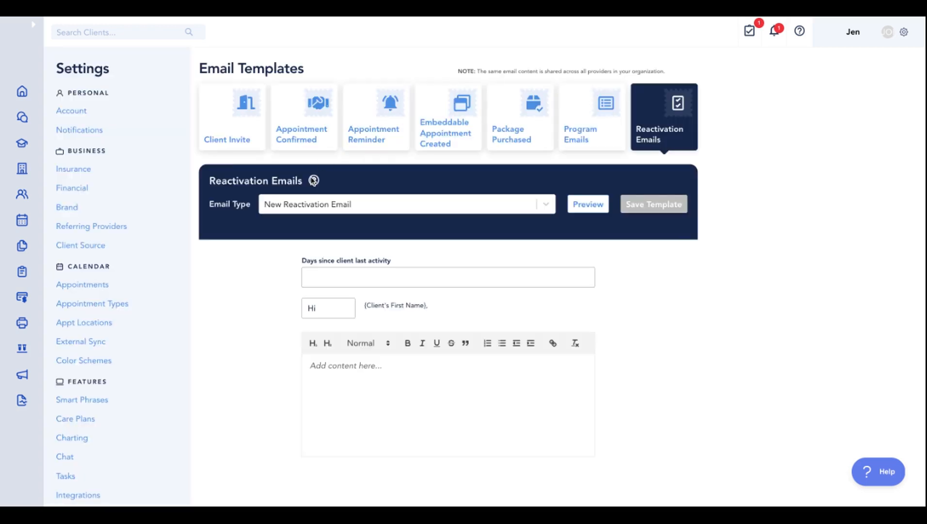
pyautogui.moveTo(314, 181)
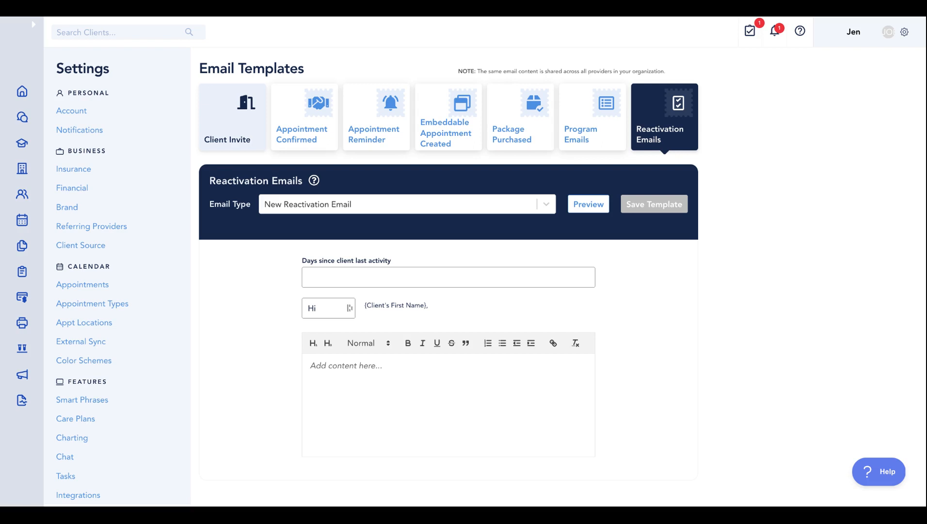
# Create a new form named "abc intake form" in the Forms section
pyautogui.click(33, 24)
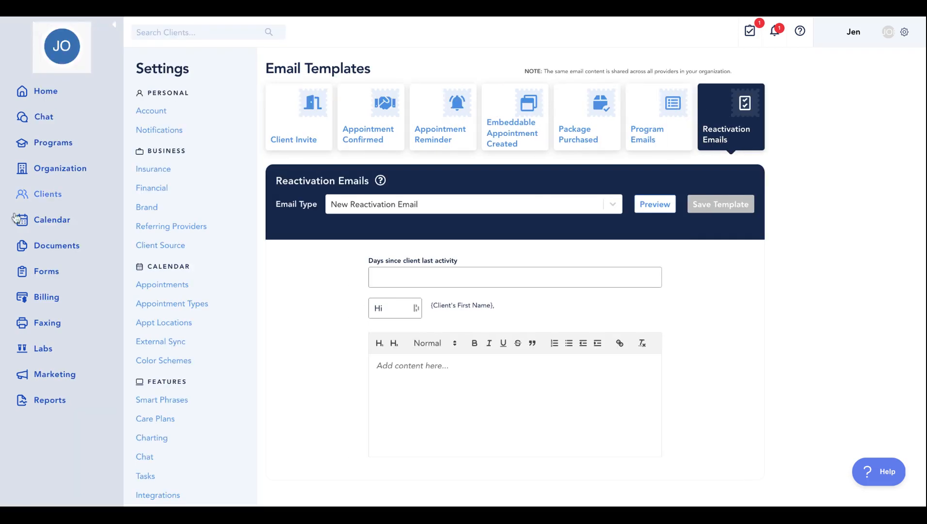
pyautogui.click(47, 271)
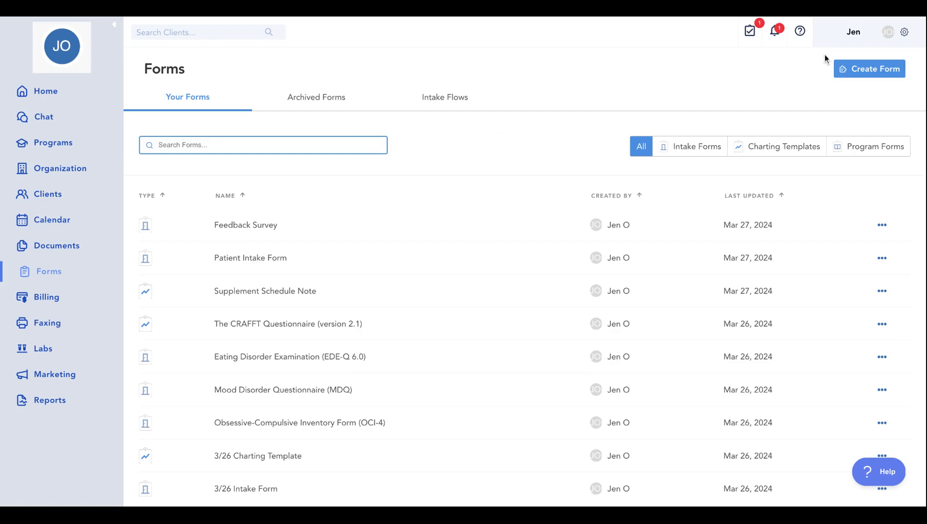
pyautogui.click(866, 69)
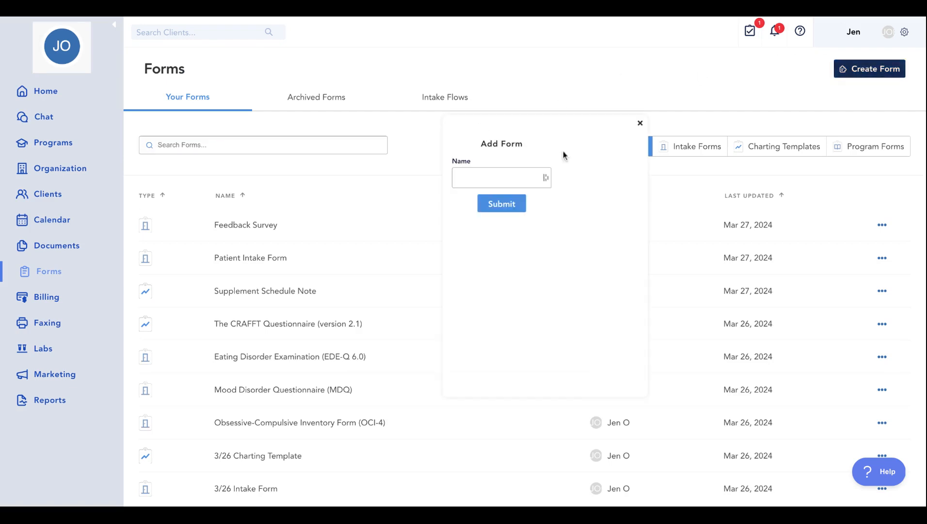
pyautogui.click(483, 180)
pyautogui.write('abc ')
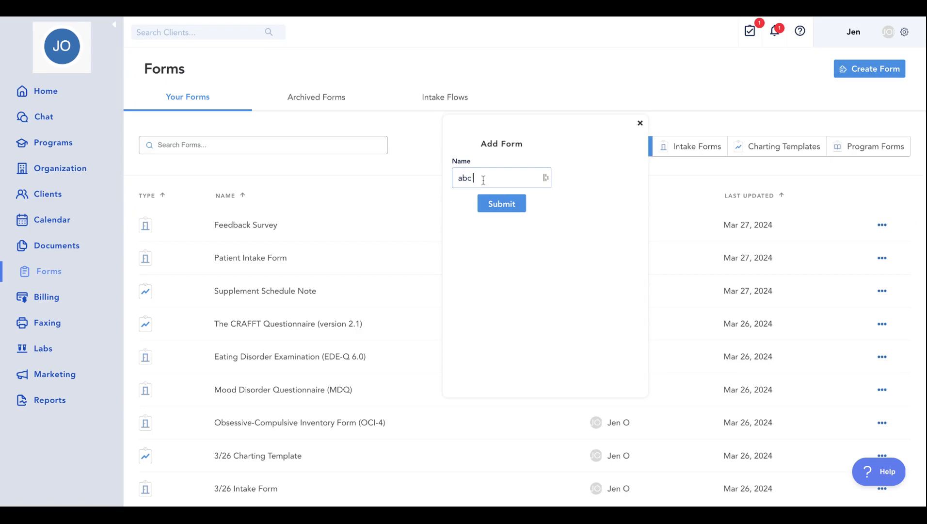
pyautogui.write('intake form')
pyautogui.press('Return')
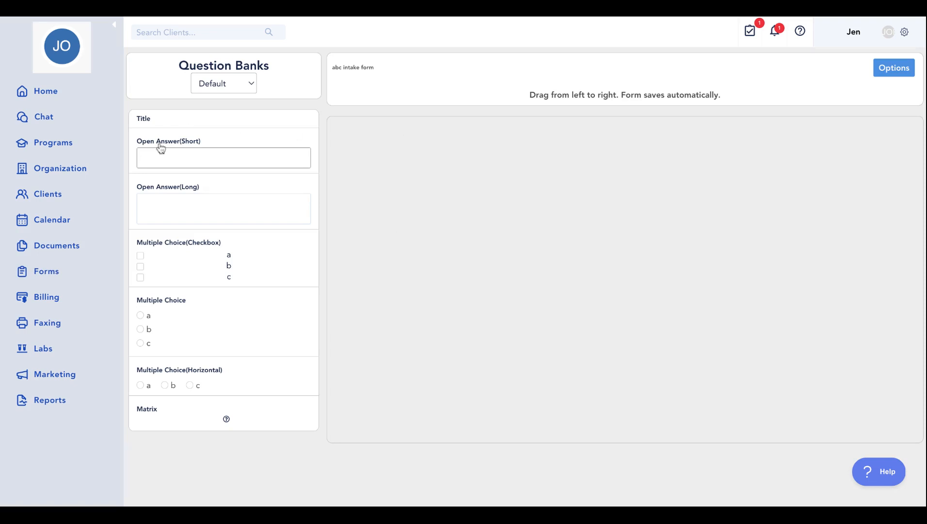
# Add an Open Answer (Short), an Open Answer (Long) and a Multiple Choice (Checkbox) question to the form
pyautogui.moveTo(161, 148); pyautogui.dragTo(449, 176)
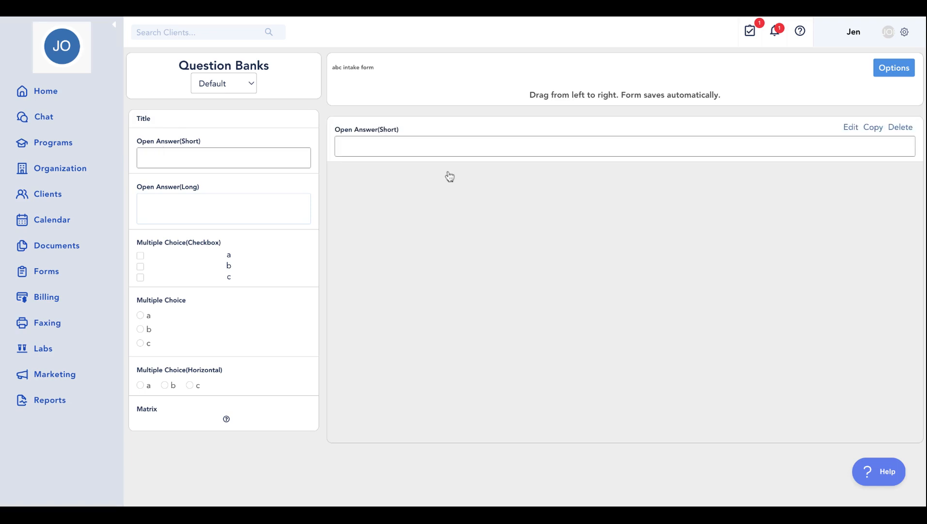
pyautogui.moveTo(395, 212); pyautogui.dragTo(394, 213)
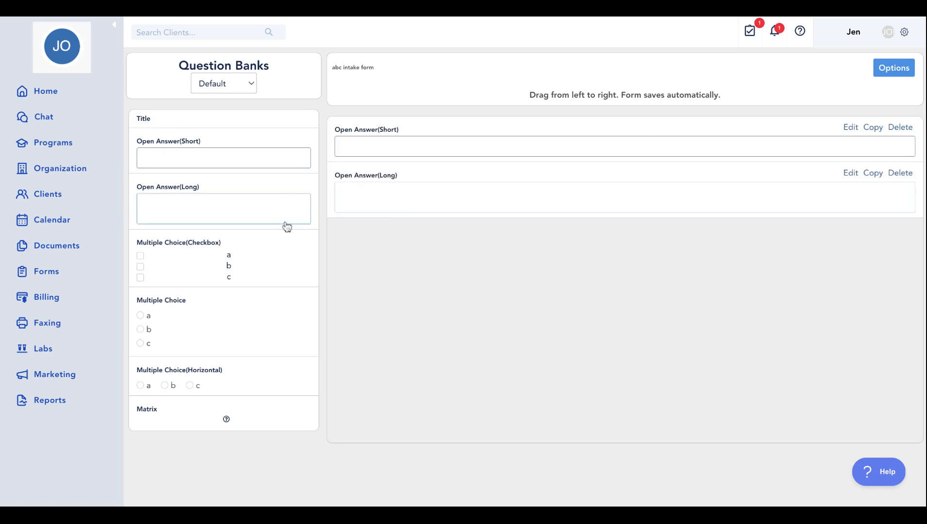
pyautogui.moveTo(170, 249); pyautogui.dragTo(491, 291)
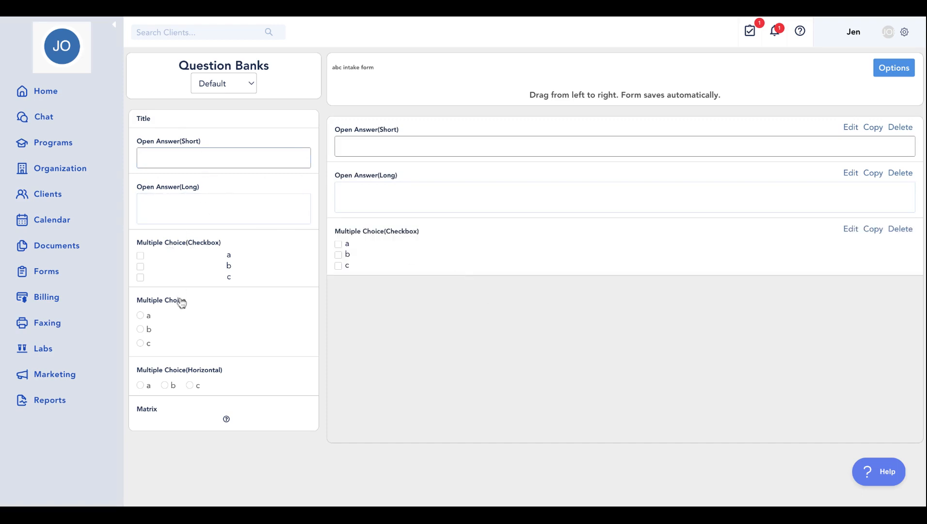
pyautogui.scroll(-2, 179, 302)
pyautogui.scroll(2, 184, 289)
# Relabel the checkbox question "abc", reduce its options to "yes" and "no", and update it
pyautogui.click(851, 229)
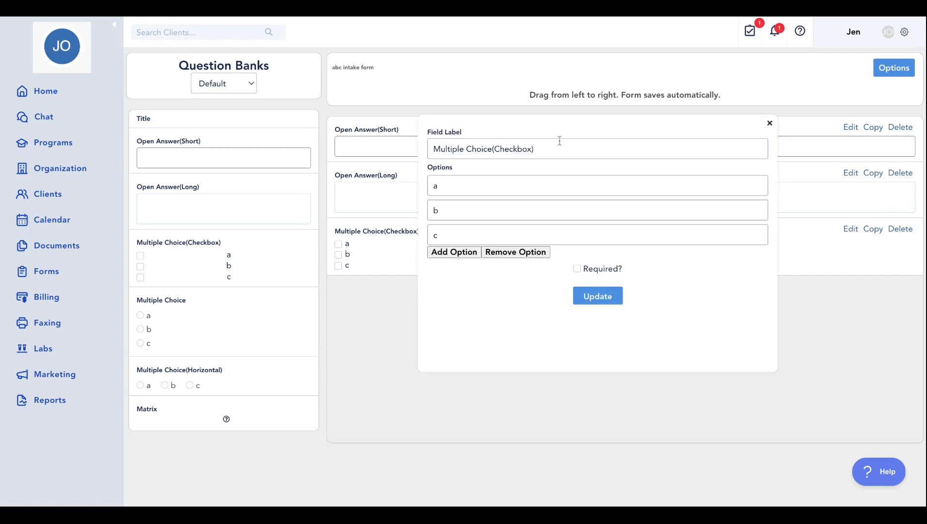
pyautogui.tripleClick(534, 149)
pyautogui.write('abc')
pyautogui.tripleClick(496, 188)
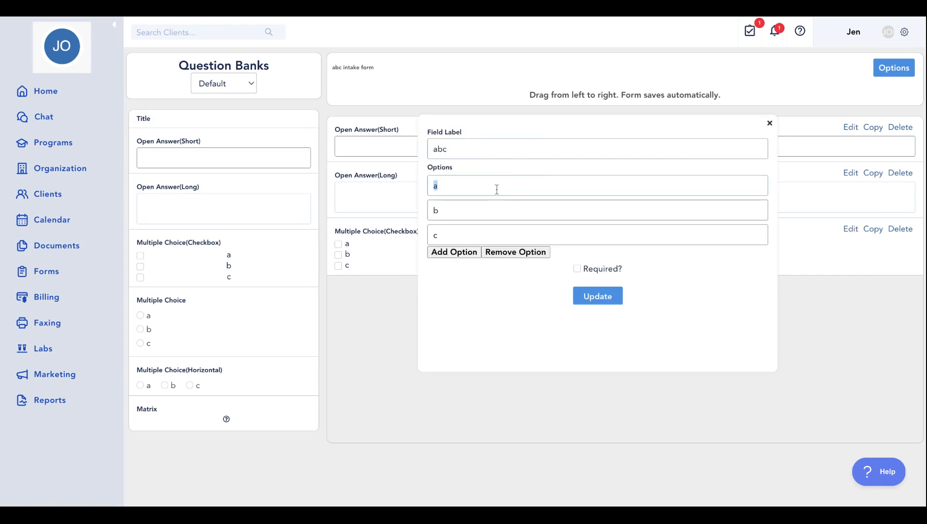
pyautogui.write('yes')
pyautogui.tripleClick(461, 209)
pyautogui.write('no')
pyautogui.click(510, 255)
pyautogui.click(595, 274)
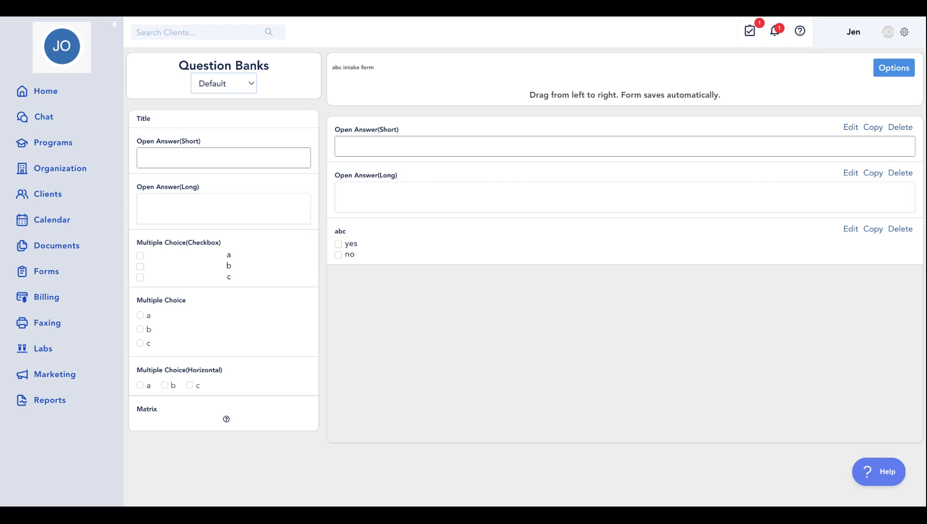
# Add the Signature field from the Agreement question bank to the end of the form
pyautogui.click(189, 182)
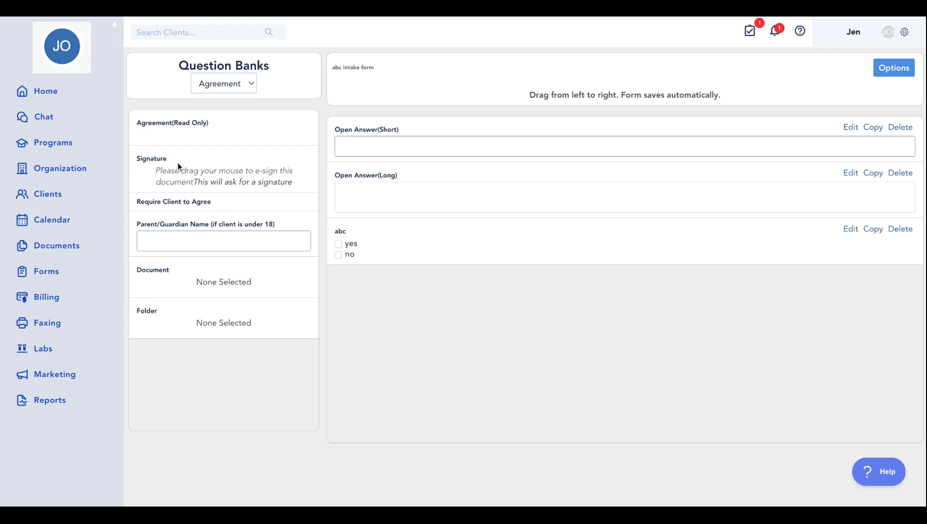
pyautogui.moveTo(178, 163)
pyautogui.mouseDown()
pyautogui.moveTo(426, 186)
pyautogui.moveTo(445, 270)
pyautogui.mouseUp()
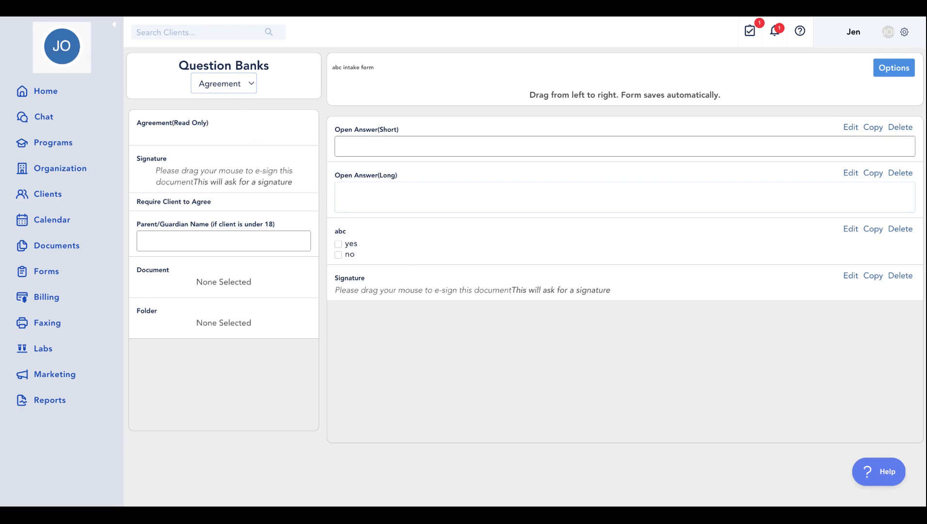
# Add the Name, Date of Birth and Address questions from the Client Info question bank to the start of the form, in that order
pyautogui.click(223, 80)
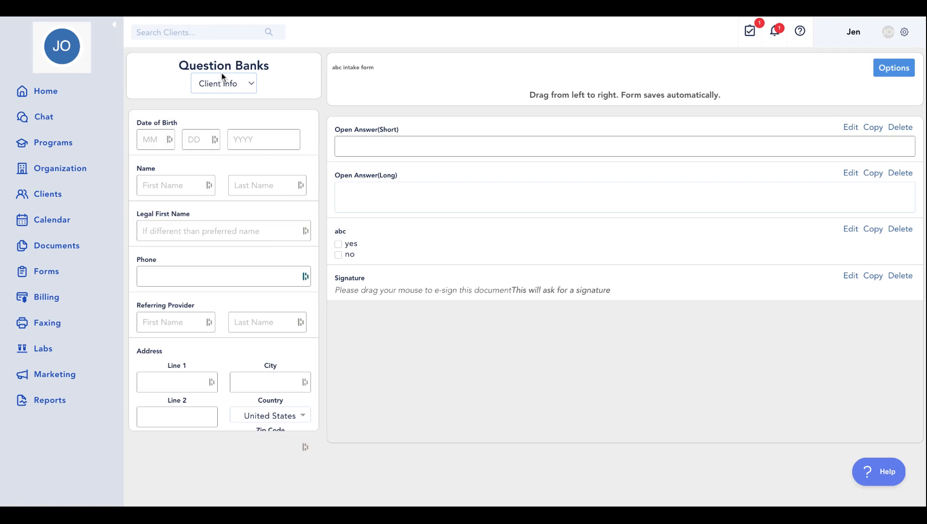
pyautogui.scroll(-6, 258, 223)
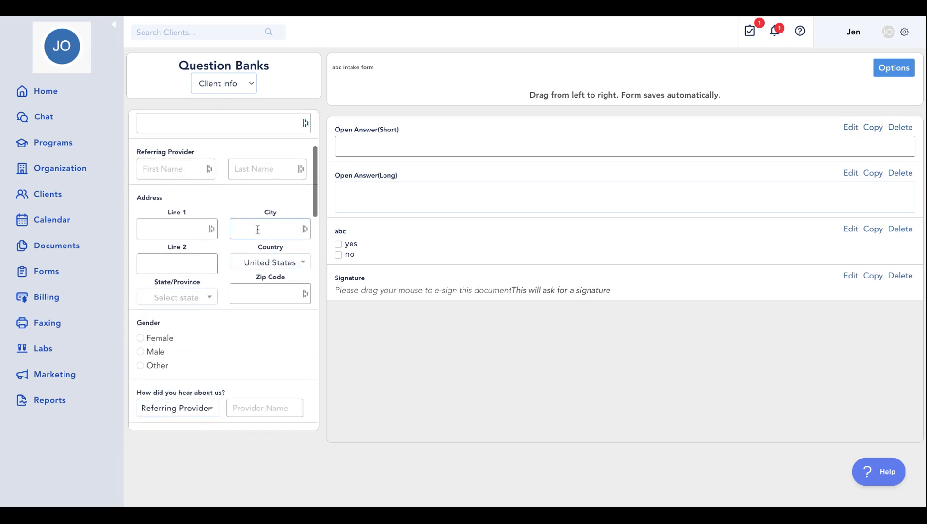
pyautogui.scroll(-10, 258, 223)
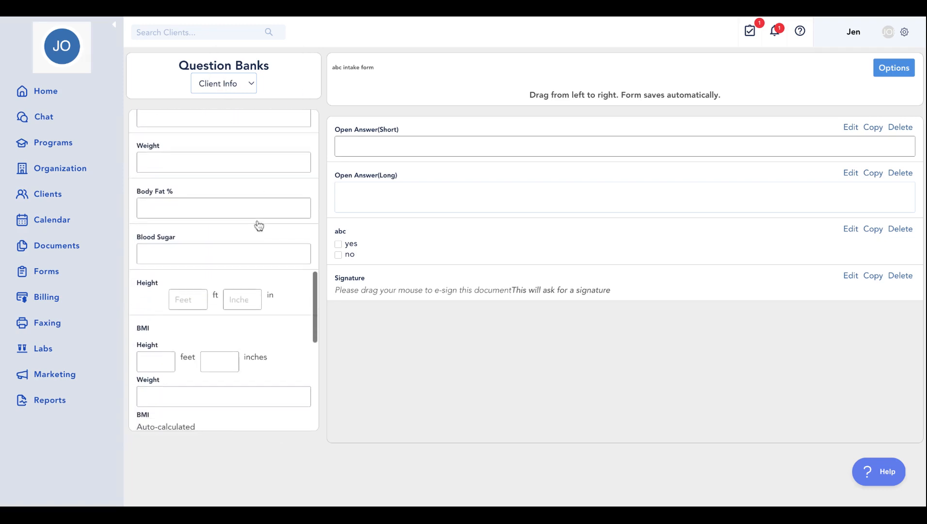
pyautogui.scroll(10, 230, 244)
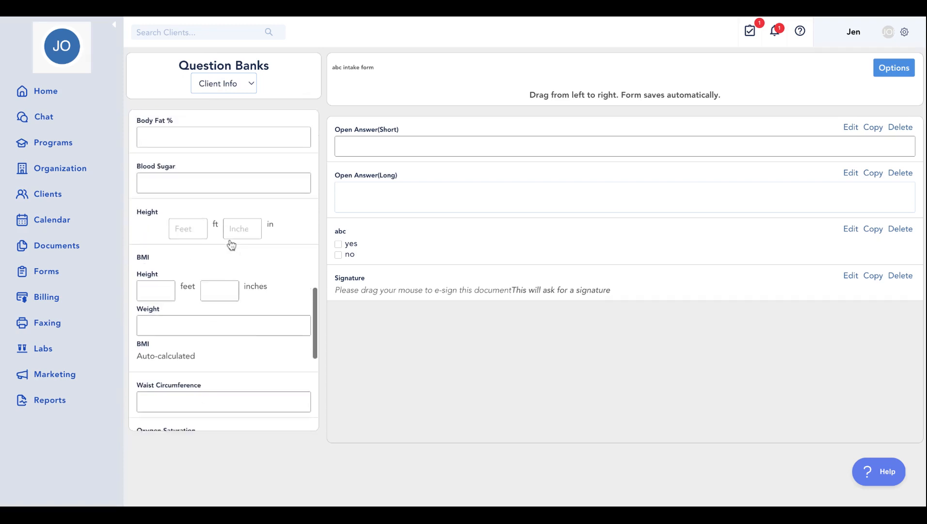
pyautogui.scroll(8, 231, 245)
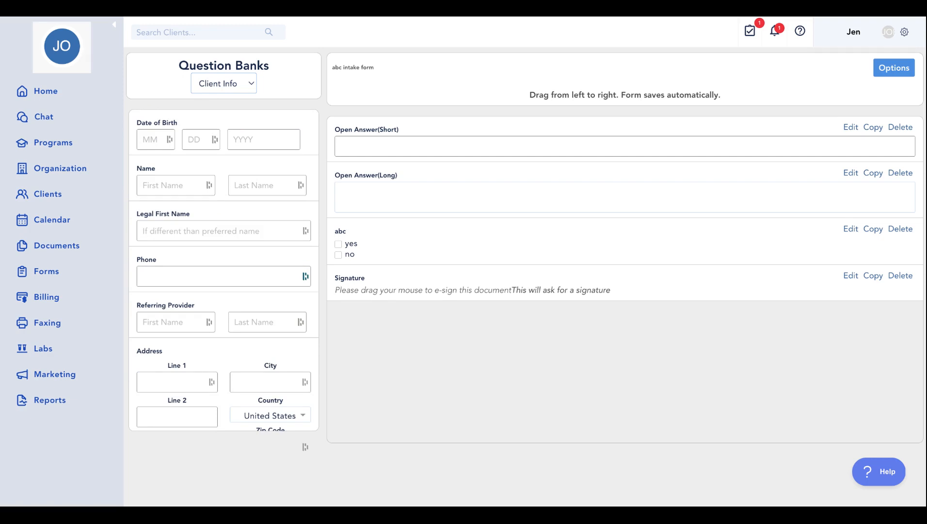
pyautogui.moveTo(174, 170); pyautogui.dragTo(411, 134)
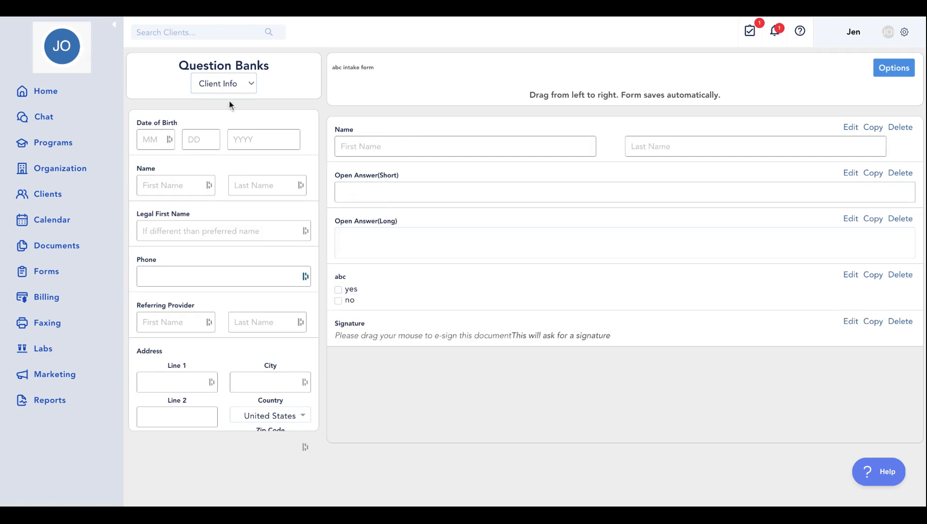
pyautogui.moveTo(189, 121); pyautogui.dragTo(411, 177)
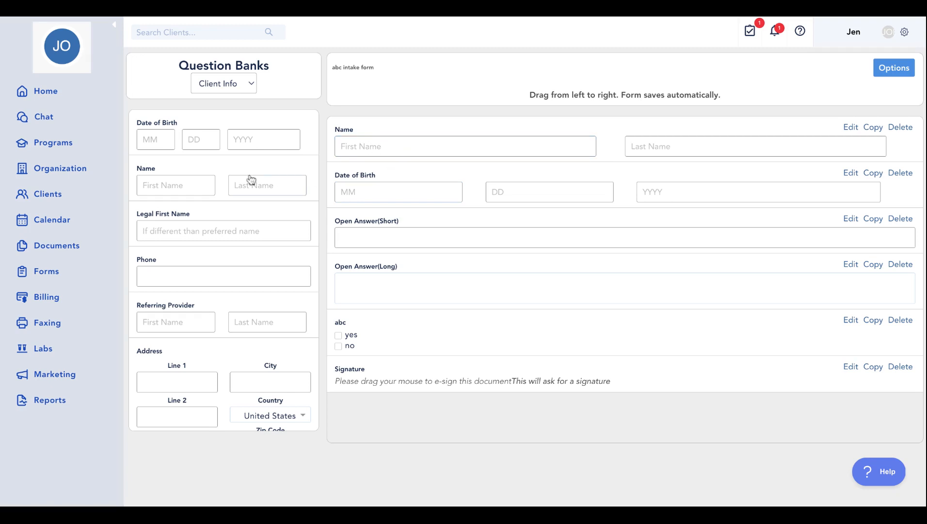
pyautogui.scroll(-1, 204, 318)
pyautogui.scroll(-1, 204, 317)
pyautogui.click(153, 313)
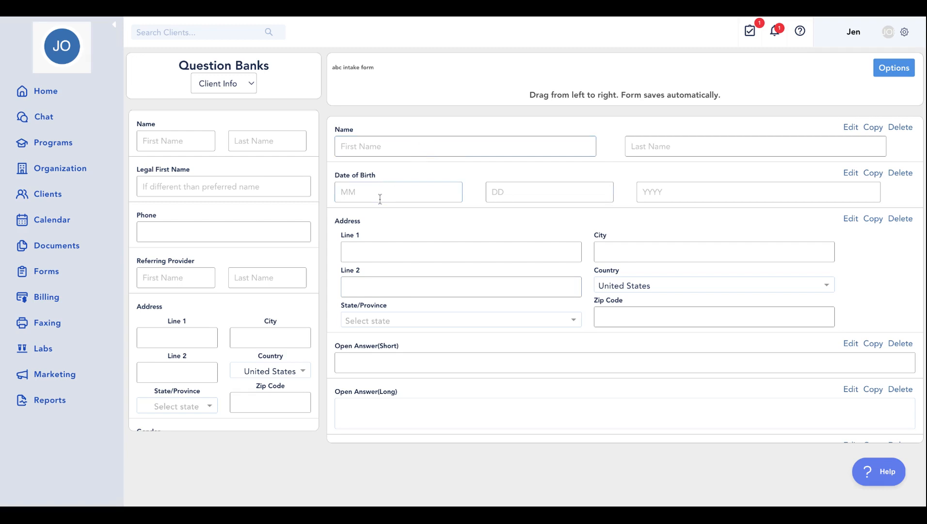
# Look through the remaining Client Info questions and review the questions placed in the form
pyautogui.scroll(-5, 265, 307)
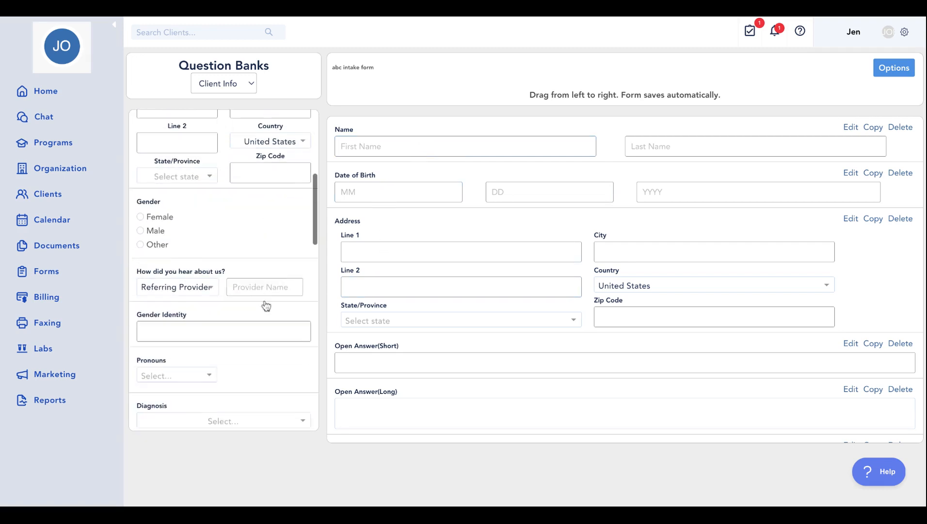
pyautogui.scroll(-6, 264, 307)
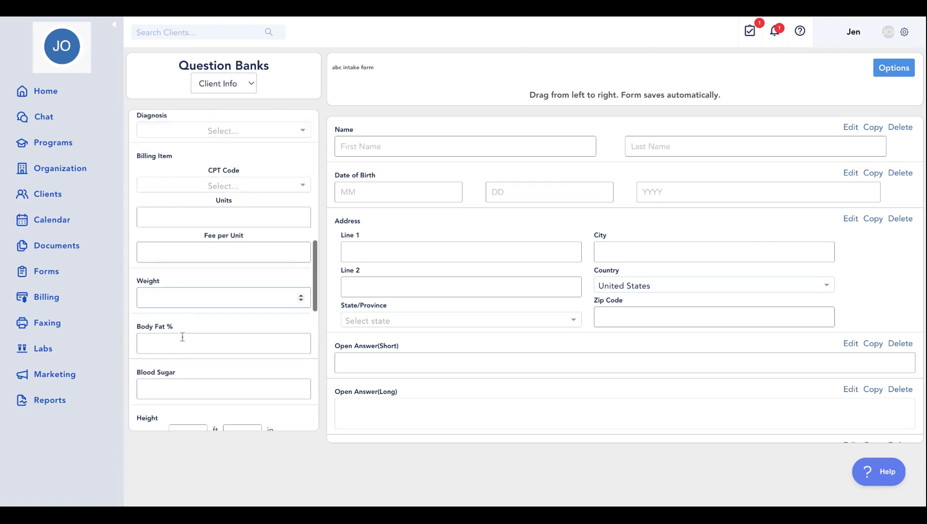
pyautogui.scroll(-3, 182, 336)
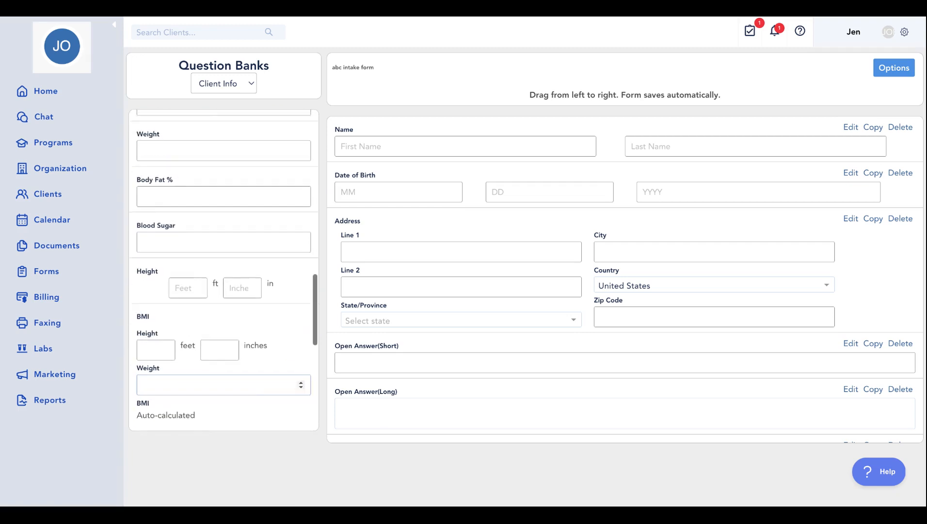
pyautogui.scroll(15, 223, 272)
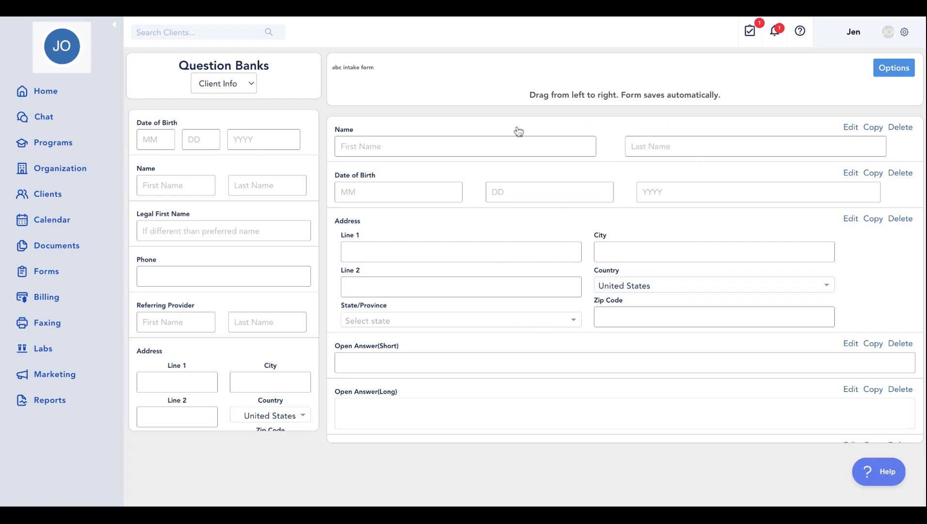
pyautogui.scroll(-2, 463, 296)
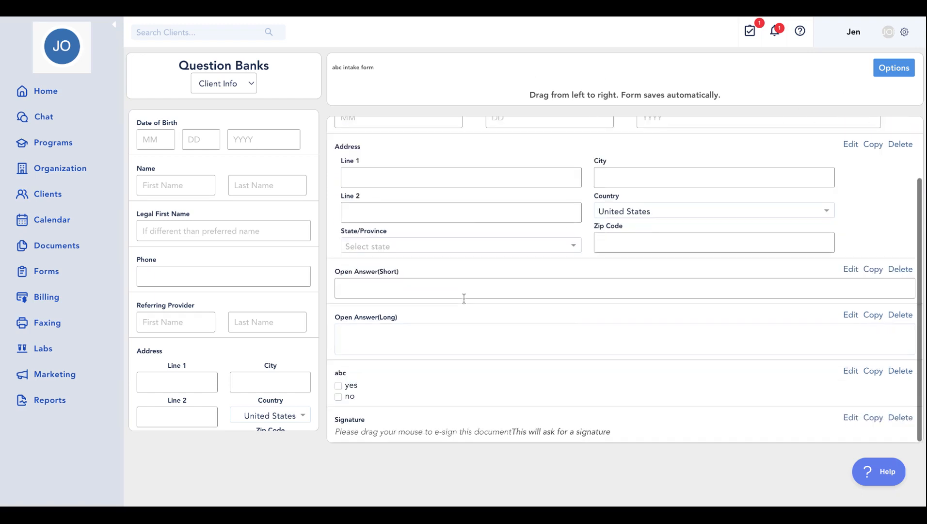
# Make a copy of the abc intake form and dismiss the notification
pyautogui.scroll(2, 463, 295)
pyautogui.click(782, 143)
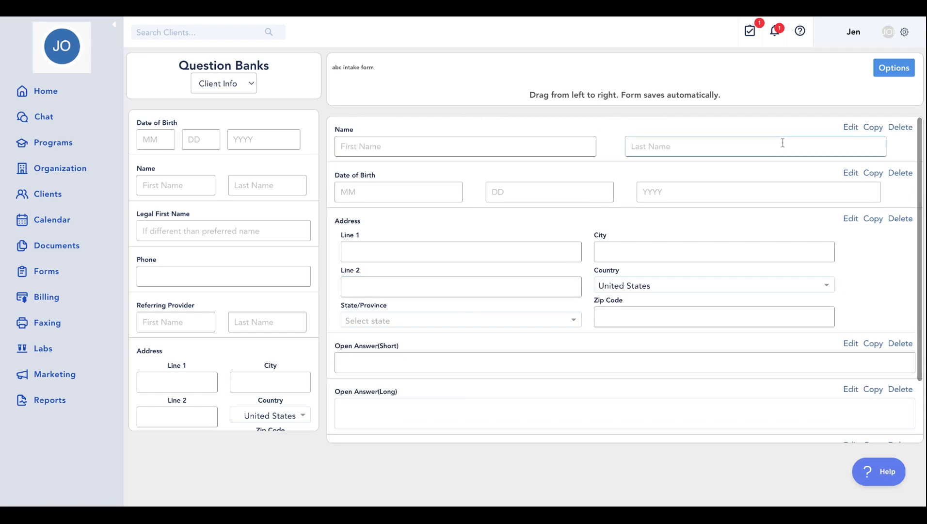
pyautogui.click(892, 70)
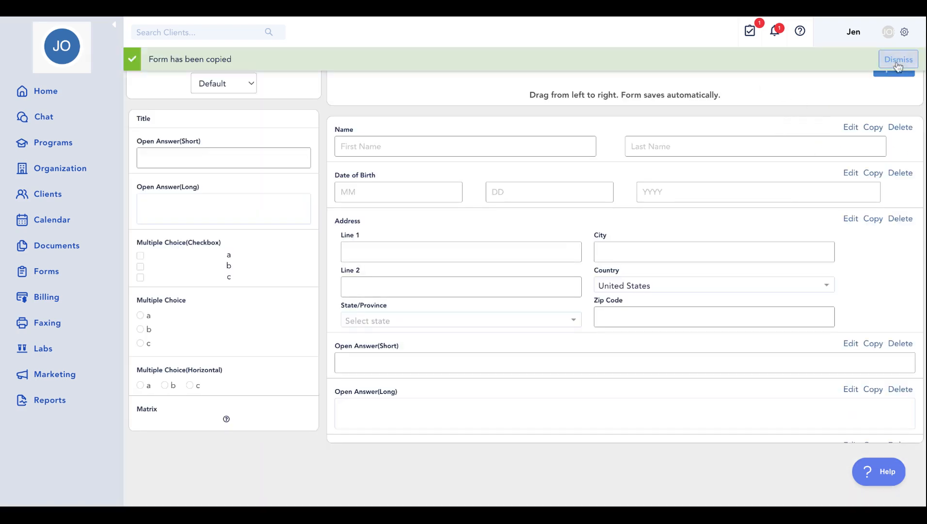
pyautogui.click(897, 58)
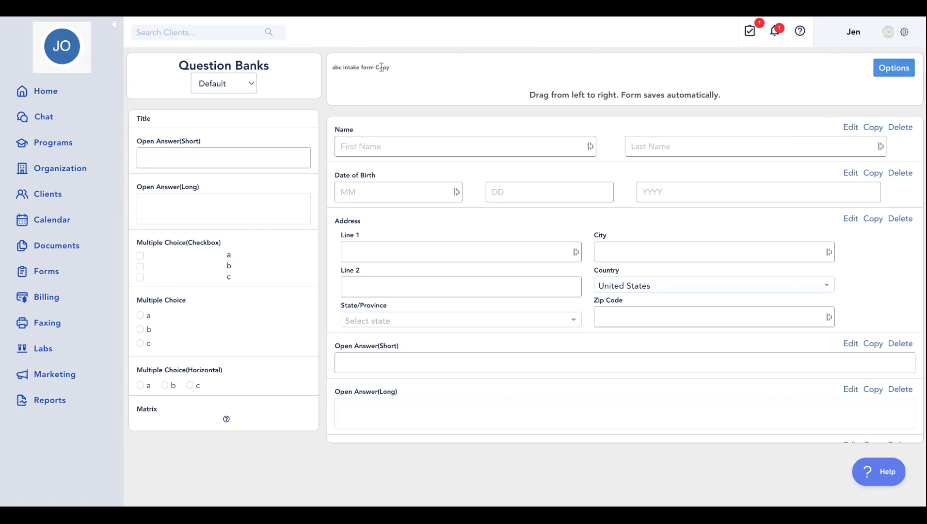
# Rename the copied form as "abc charting note"
pyautogui.click(897, 75)
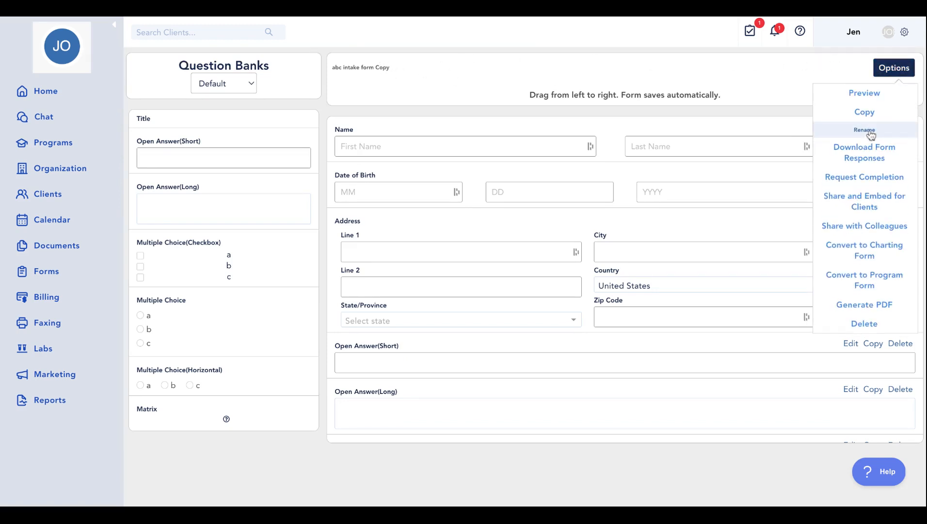
pyautogui.click(868, 127)
pyautogui.moveTo(554, 173); pyautogui.dragTo(474, 172)
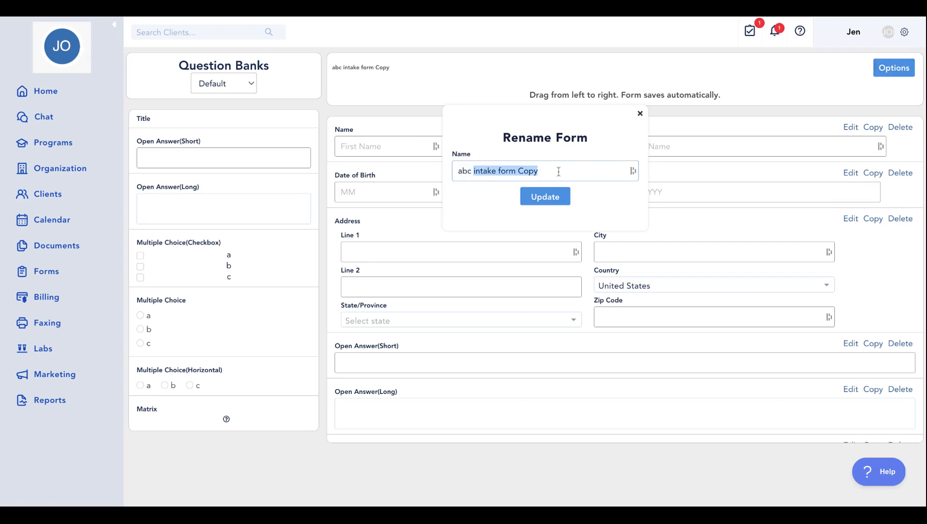
pyautogui.write('charting note')
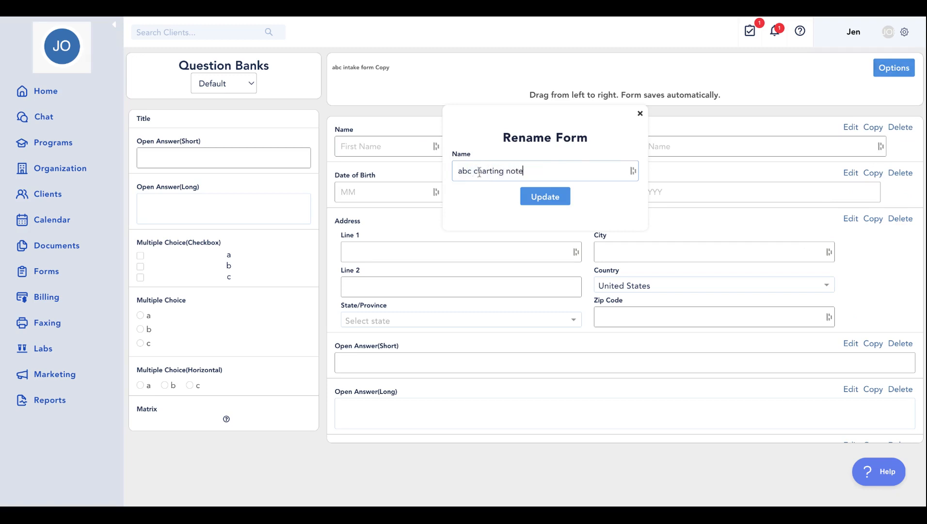
pyautogui.click(543, 197)
# Convert the abc charting note form to a charting form
pyautogui.click(884, 71)
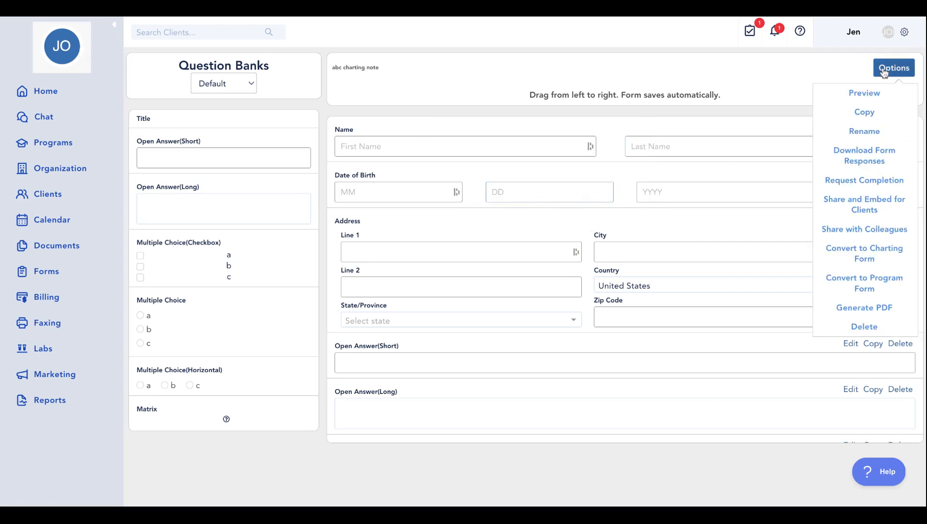
pyautogui.click(900, 250)
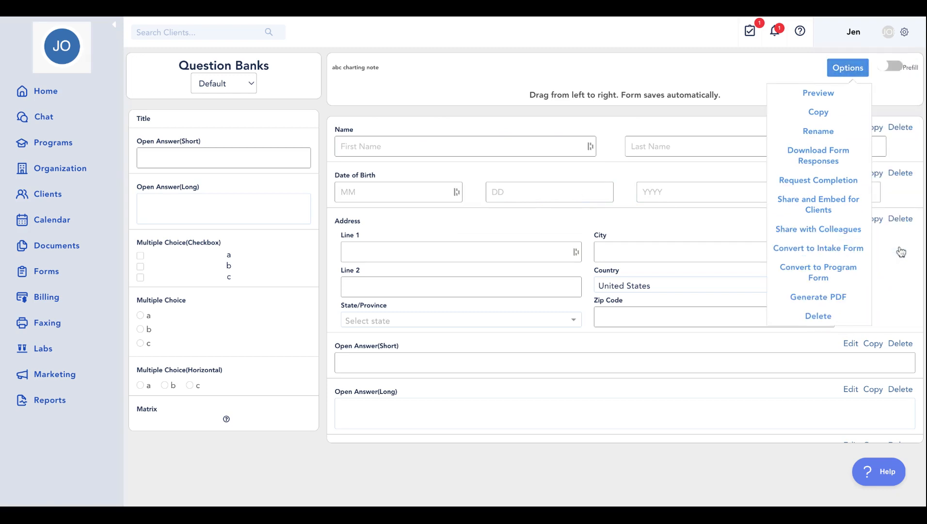
pyautogui.click(692, 147)
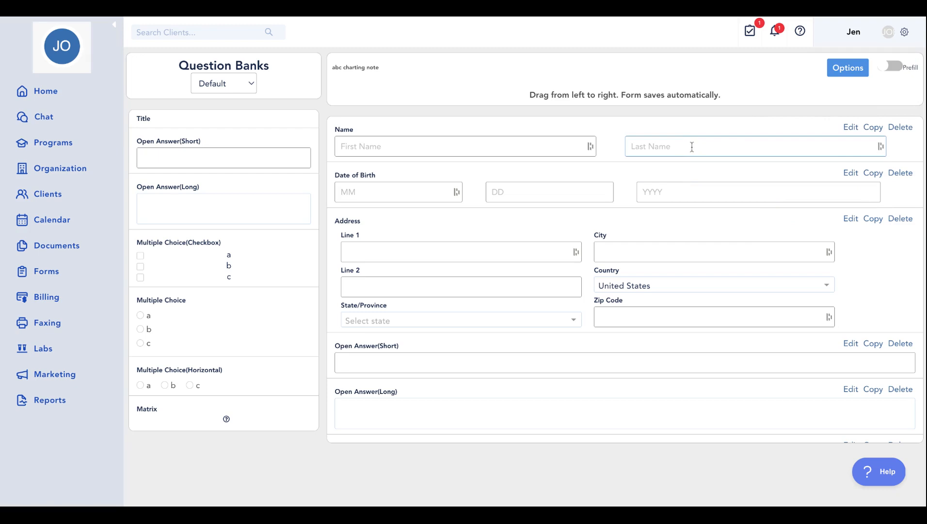
# Delete the Open Answer(Short) and Open Answer(Long) questions from the charting form
pyautogui.scroll(-2, 507, 271)
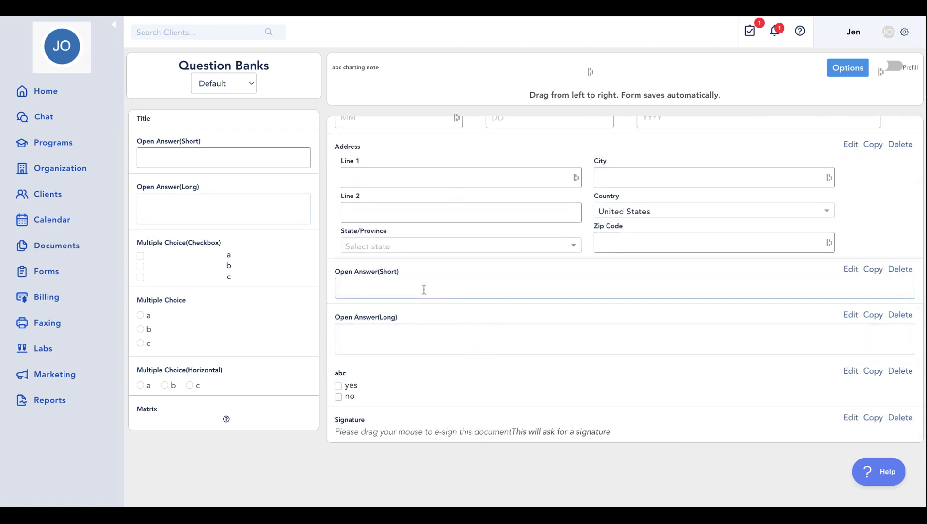
pyautogui.click(900, 269)
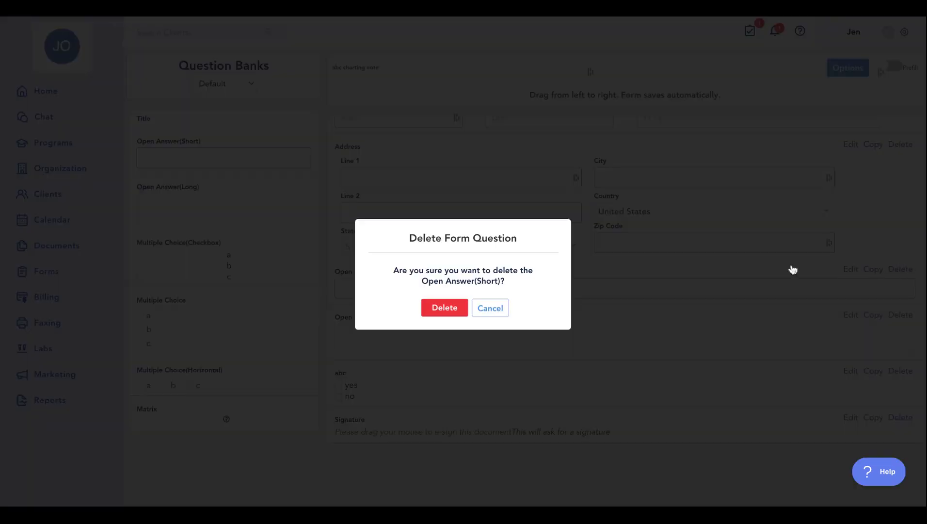
pyautogui.click(446, 306)
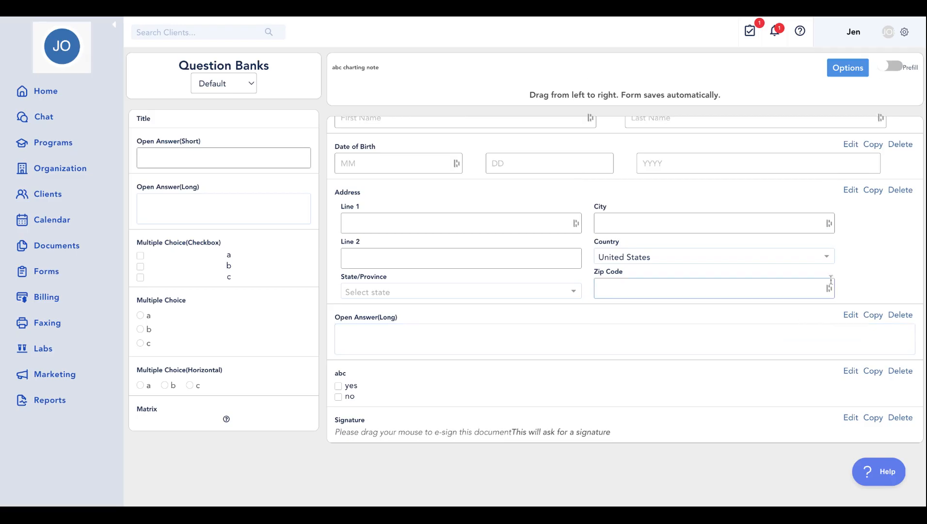
pyautogui.click(900, 315)
pyautogui.click(440, 308)
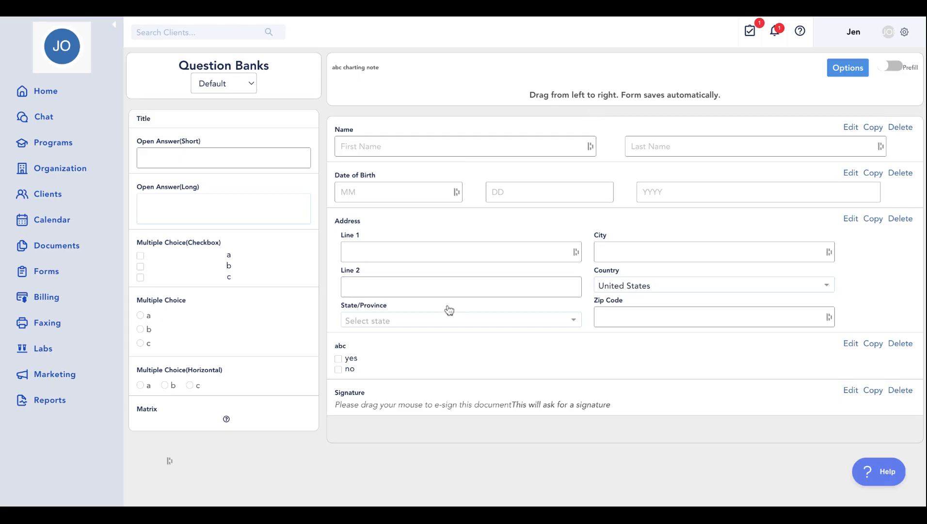
# Delete the Signature field and the "abc" checkbox question from the charting form
pyautogui.scroll(-1, 448, 308)
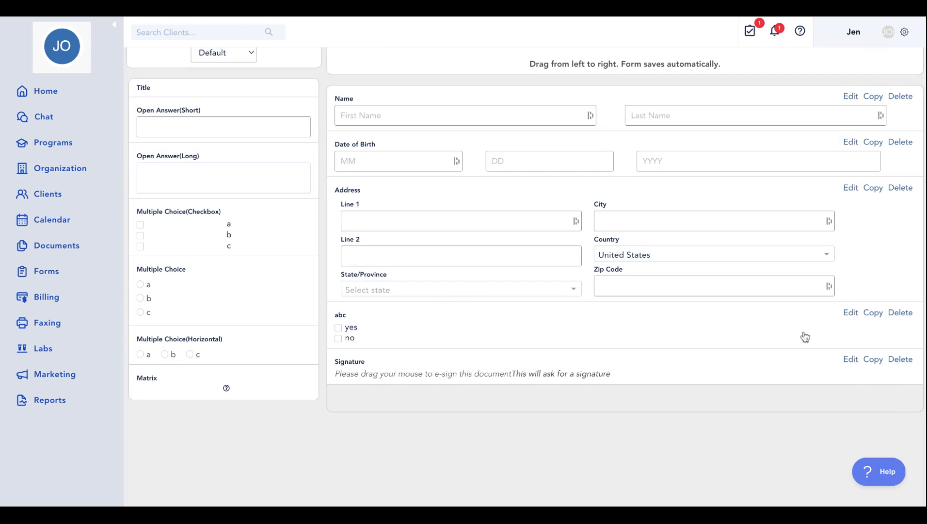
pyautogui.click(900, 359)
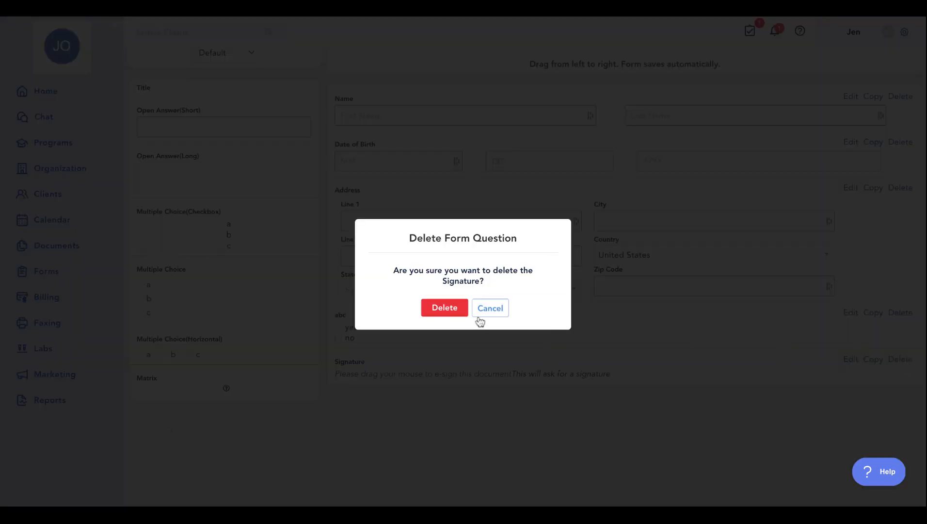
pyautogui.click(446, 312)
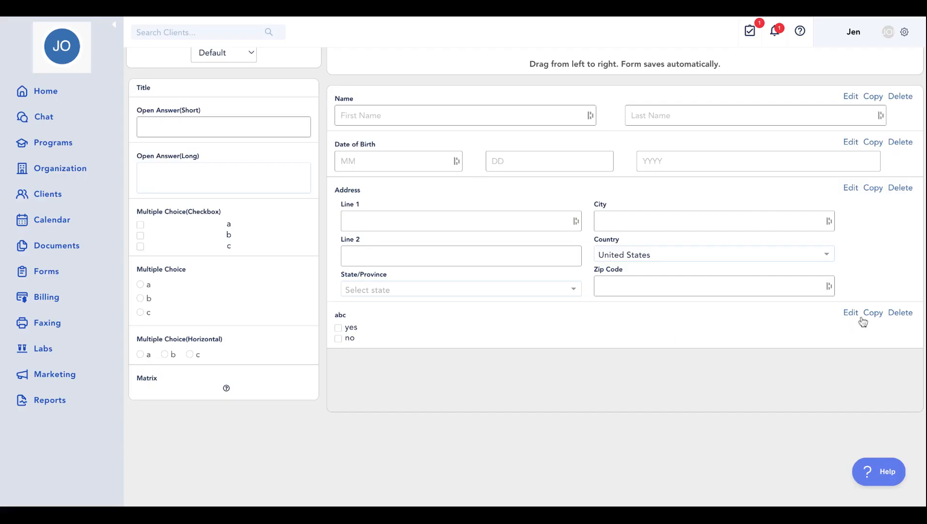
pyautogui.click(895, 314)
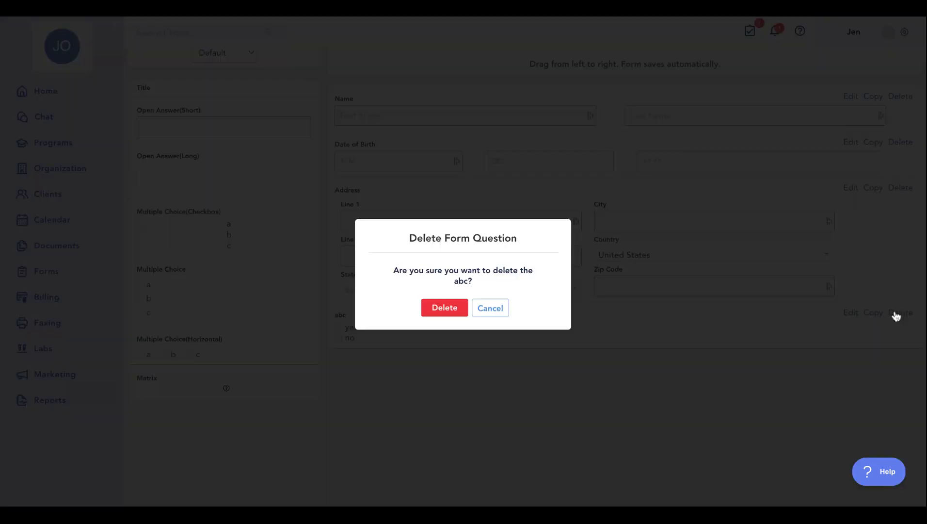
pyautogui.click(428, 313)
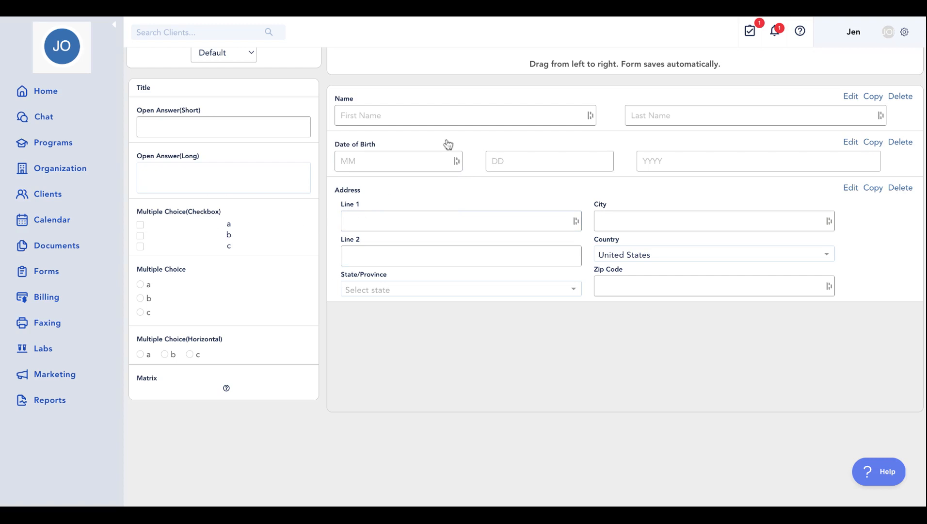
# Add the Default bank's Multiple Choice(Checkbox) question below Address, and its Time question between the two
pyautogui.moveTo(167, 220); pyautogui.dragTo(364, 349)
pyautogui.scroll(-5, 166, 313)
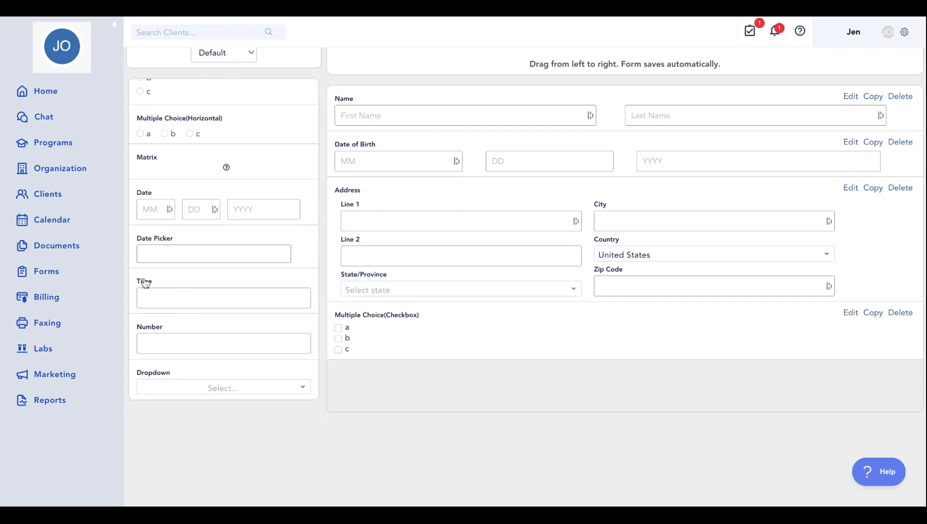
pyautogui.moveTo(141, 284); pyautogui.dragTo(406, 327)
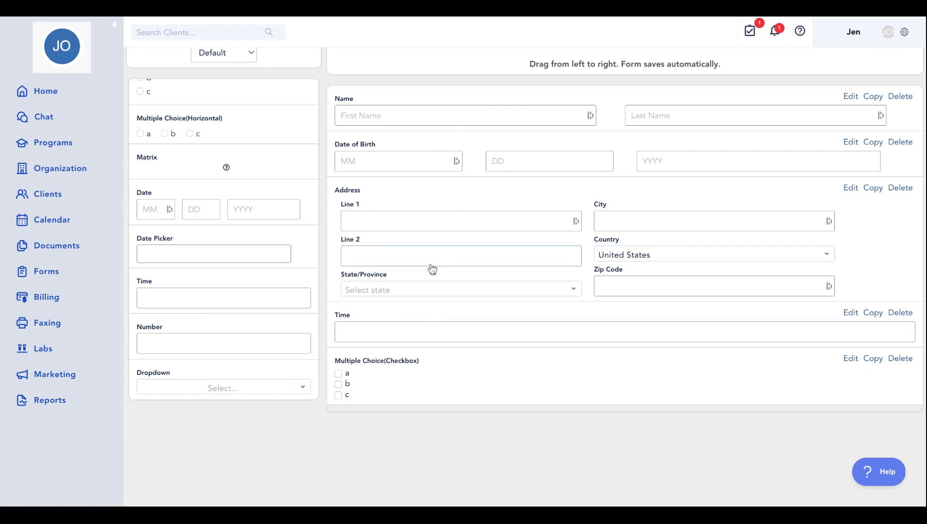
# Switch to the Client Info question bank and look through its available questions down to the end
pyautogui.scroll(2, 429, 269)
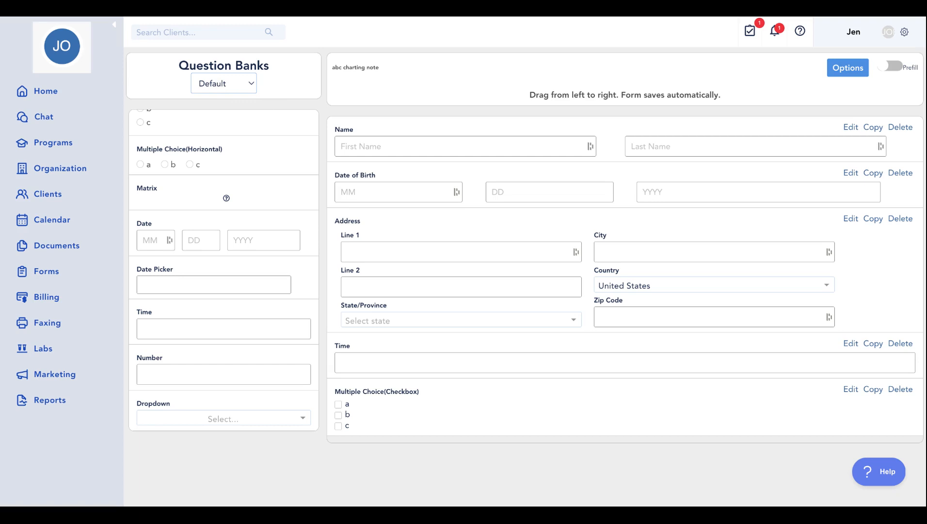
pyautogui.click(218, 165)
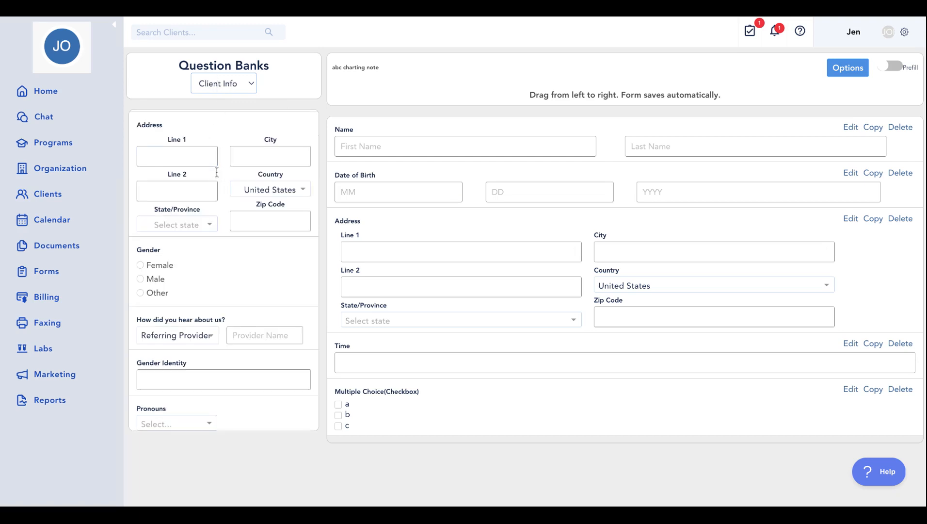
pyautogui.scroll(-15, 214, 167)
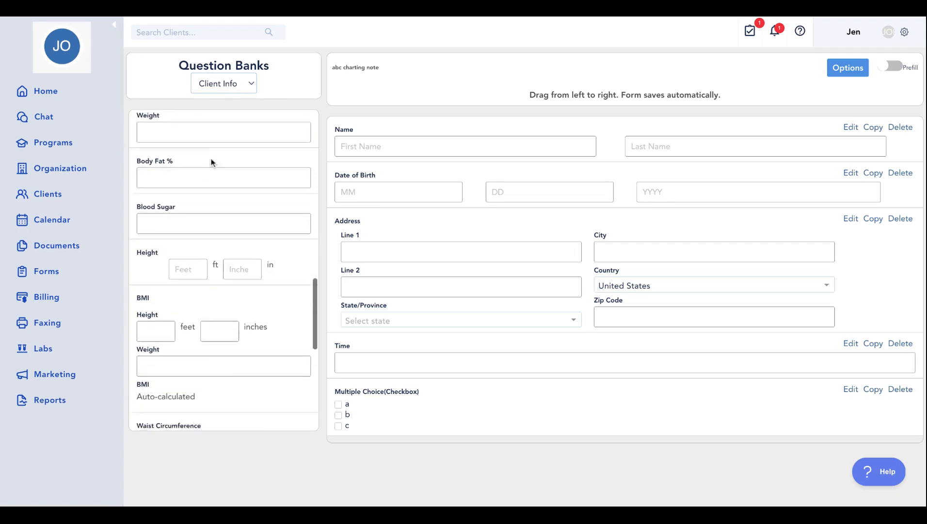
pyautogui.scroll(-8, 212, 162)
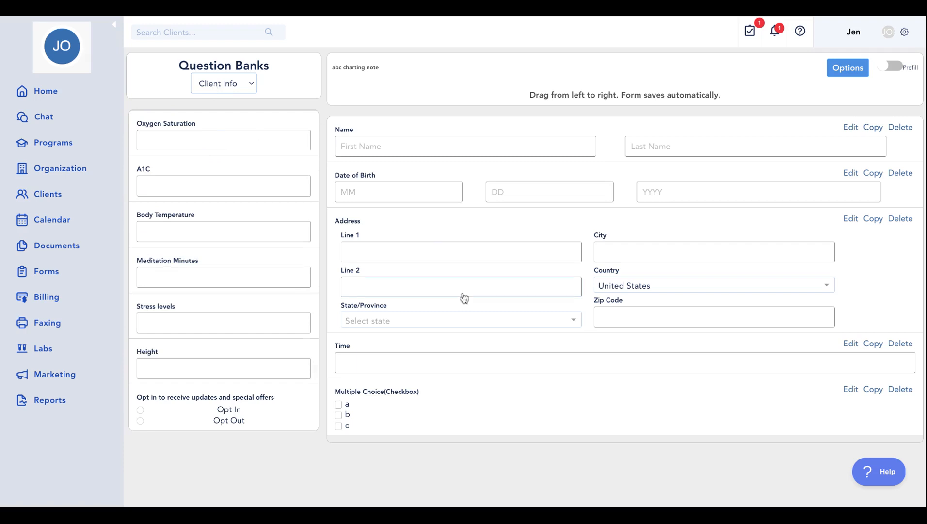
# Add an Open Answer(Short) question from the Default question bank between the Address and Time questions
pyautogui.click(252, 90)
pyautogui.scroll(-2, 426, 253)
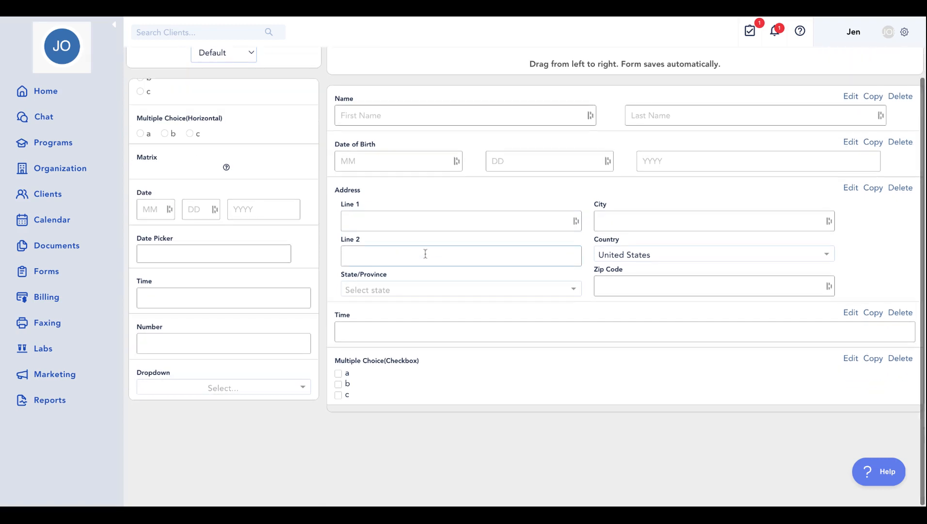
pyautogui.scroll(8, 203, 114)
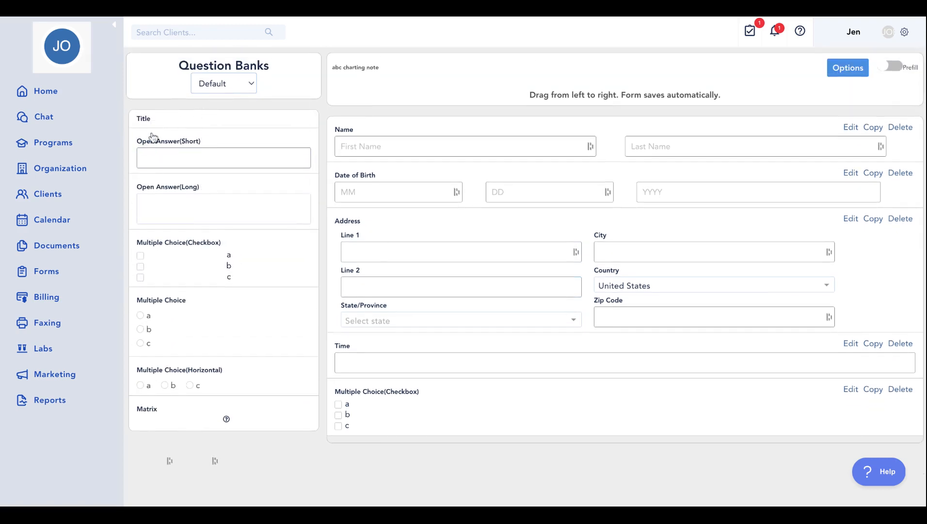
pyautogui.moveTo(146, 146); pyautogui.dragTo(388, 320)
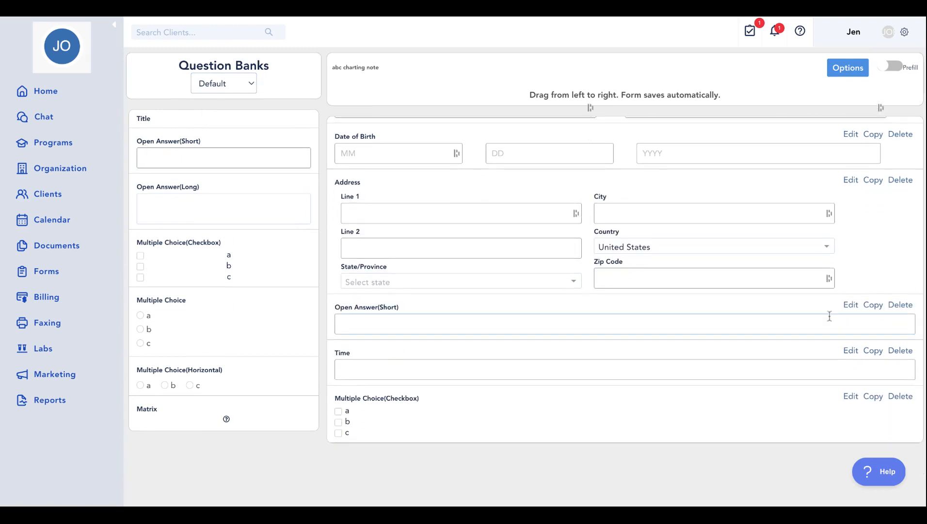
# Relabel the Open Answer(Short) question as "Tell me about your health history:" and update it
pyautogui.click(850, 304)
pyautogui.tripleClick(513, 148)
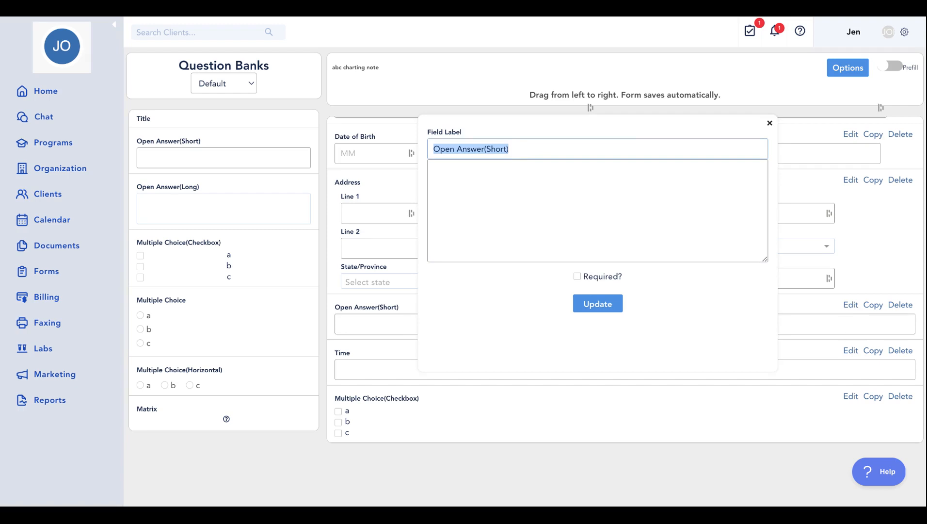
pyautogui.write('Tell me about you')
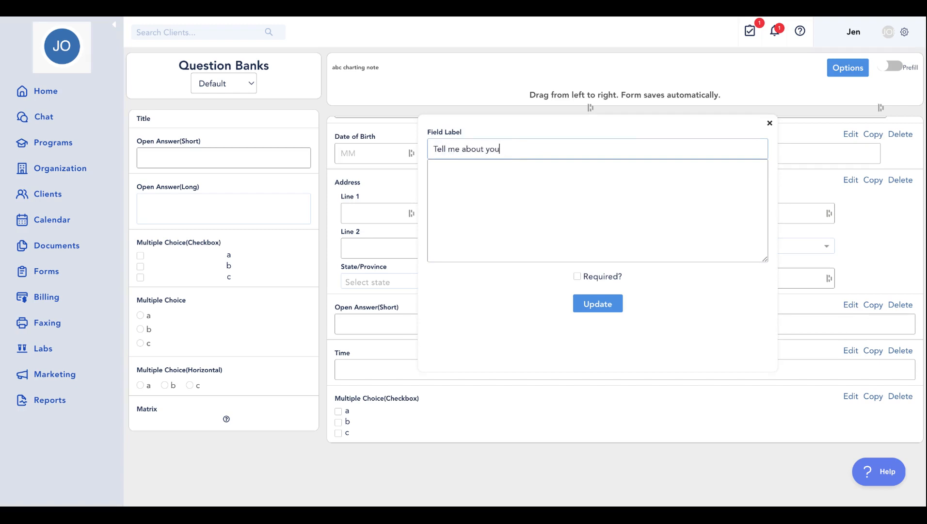
pyautogui.write('r healtch history:')
pyautogui.doubleClick(517, 150)
pyautogui.write('health')
pyautogui.click(602, 309)
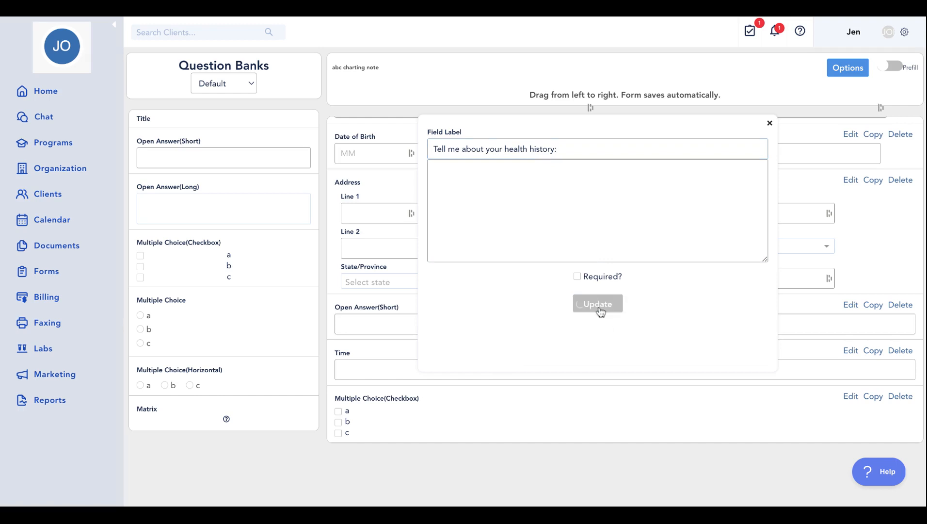
# Copy the "Tell me about your health history:" question into the Copied question bank and locate it at the bank's end
pyautogui.click(875, 306)
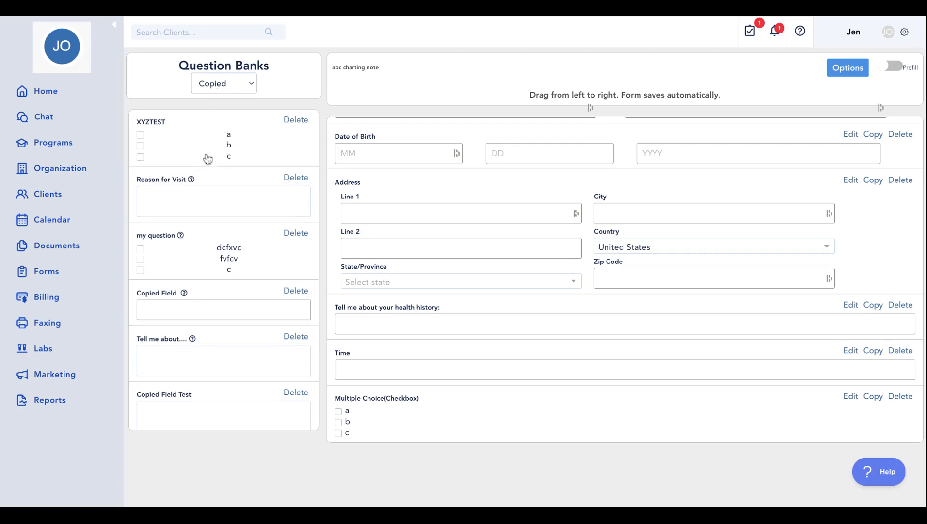
pyautogui.scroll(-1, 208, 159)
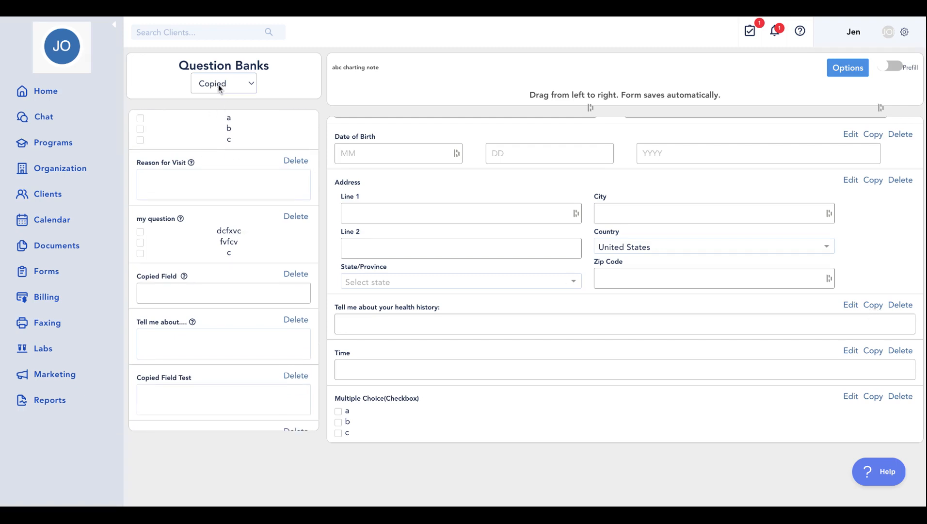
pyautogui.scroll(-10, 224, 286)
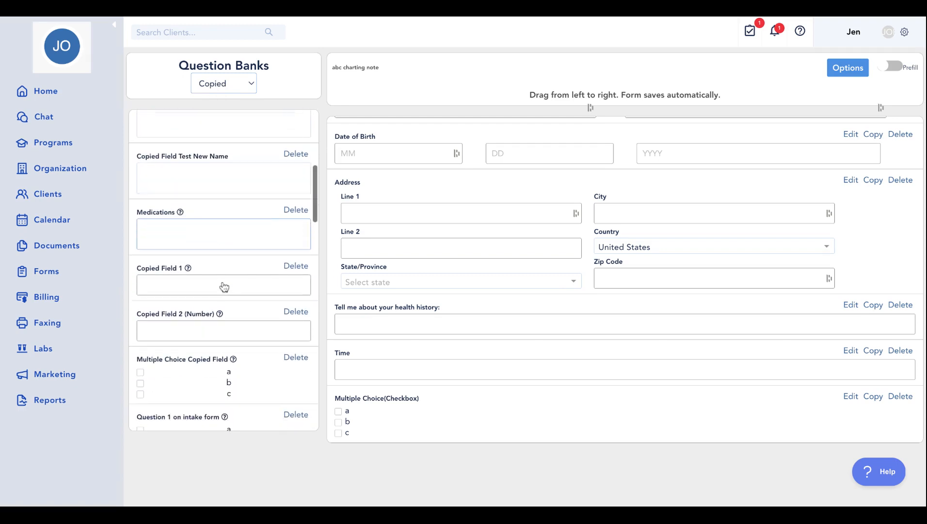
pyautogui.scroll(-8, 224, 286)
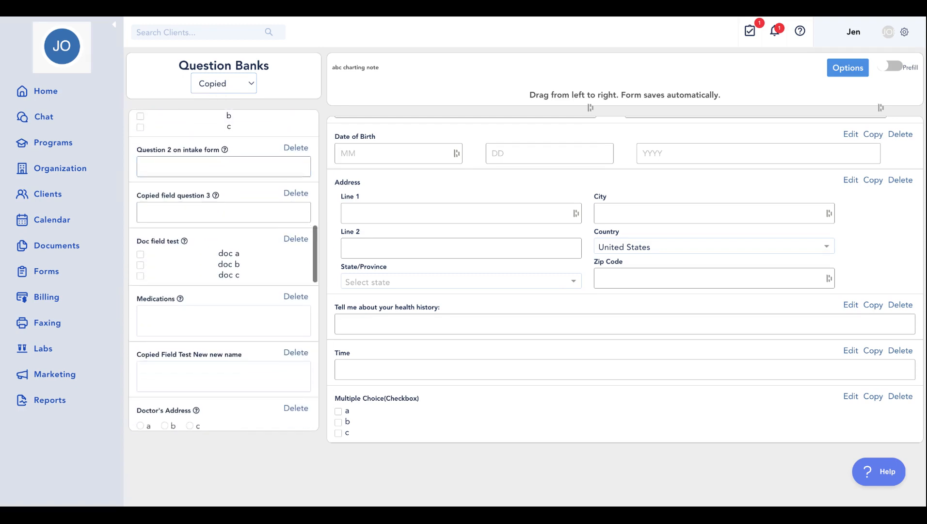
pyautogui.scroll(-5, 224, 286)
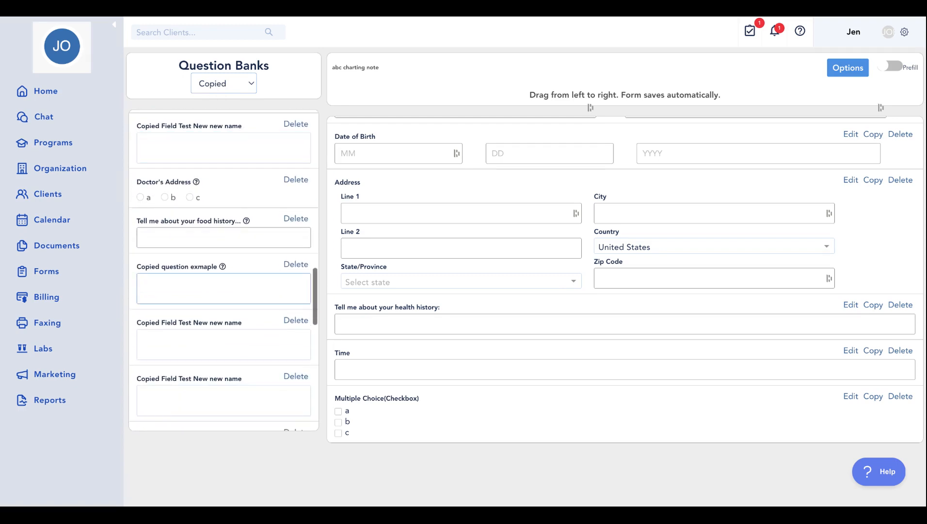
pyautogui.scroll(-8, 224, 286)
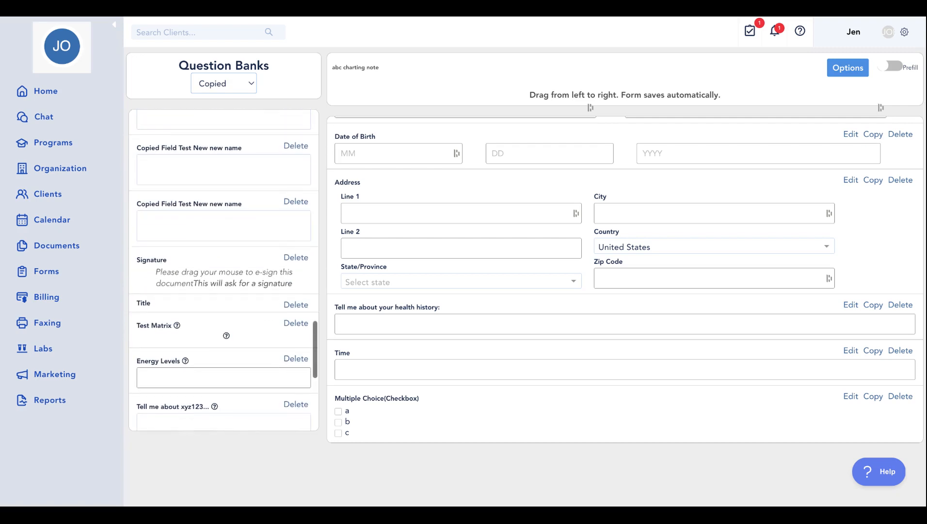
pyautogui.scroll(-5, 180, 407)
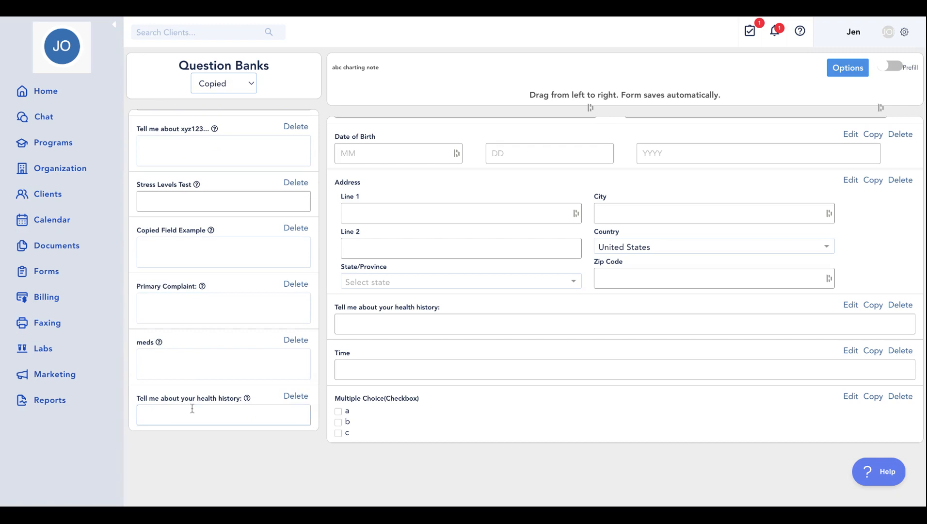
pyautogui.moveTo(248, 399)
# Take the label text of the charting note's health history question for reuse, and close its editor without updating
pyautogui.tripleClick(364, 66)
pyautogui.click(393, 66)
pyautogui.click(851, 305)
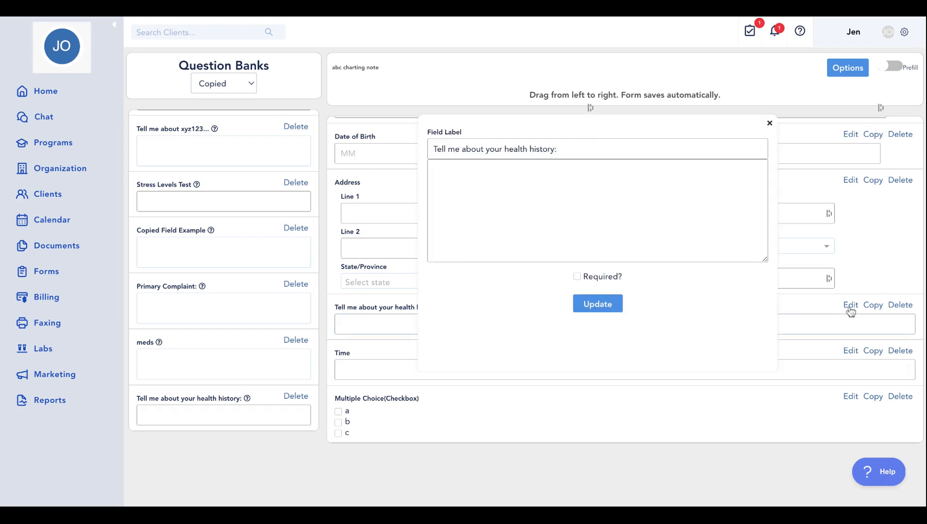
pyautogui.doubleClick(505, 150)
pyautogui.tripleClick(506, 151)
pyautogui.press('BackSpace')
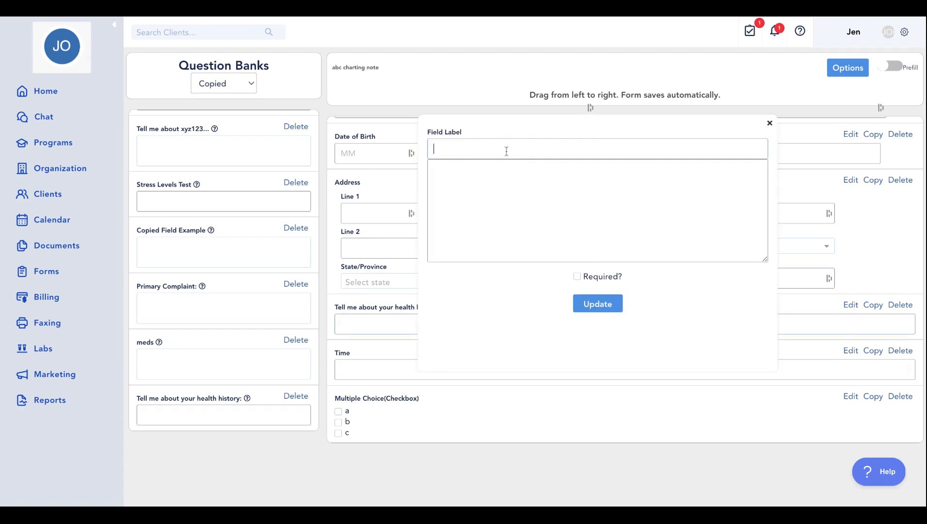
pyautogui.click(770, 124)
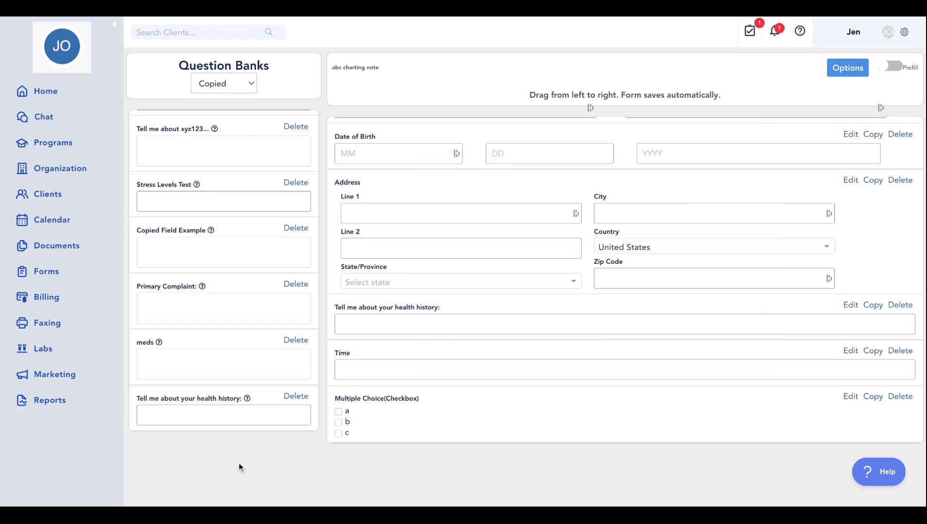
# Delete the "Tell me about your health history:" question from both the Copied question bank and the abc charting note
pyautogui.click(293, 398)
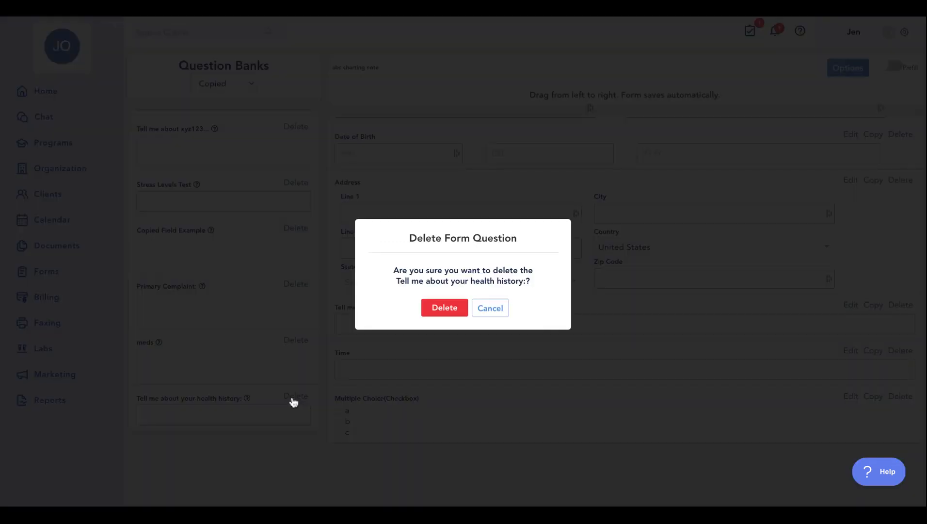
pyautogui.click(446, 309)
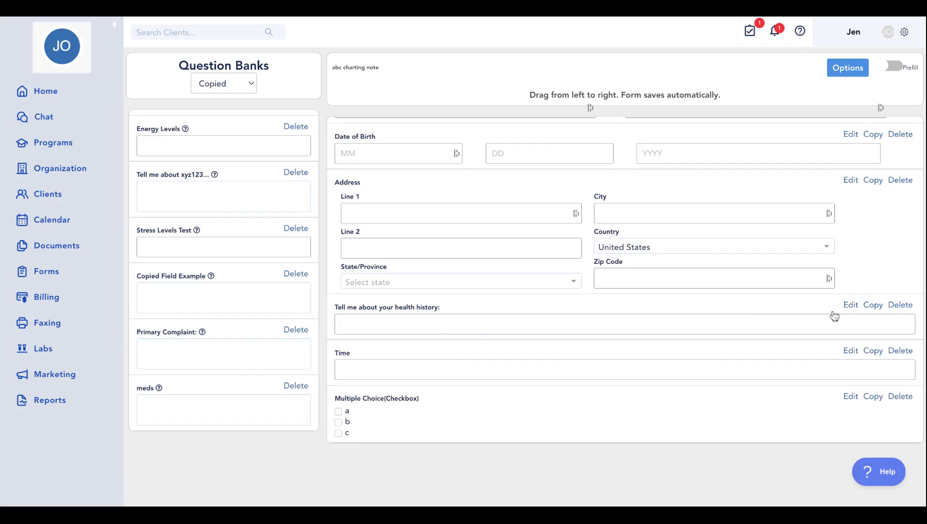
pyautogui.click(901, 306)
pyautogui.click(439, 313)
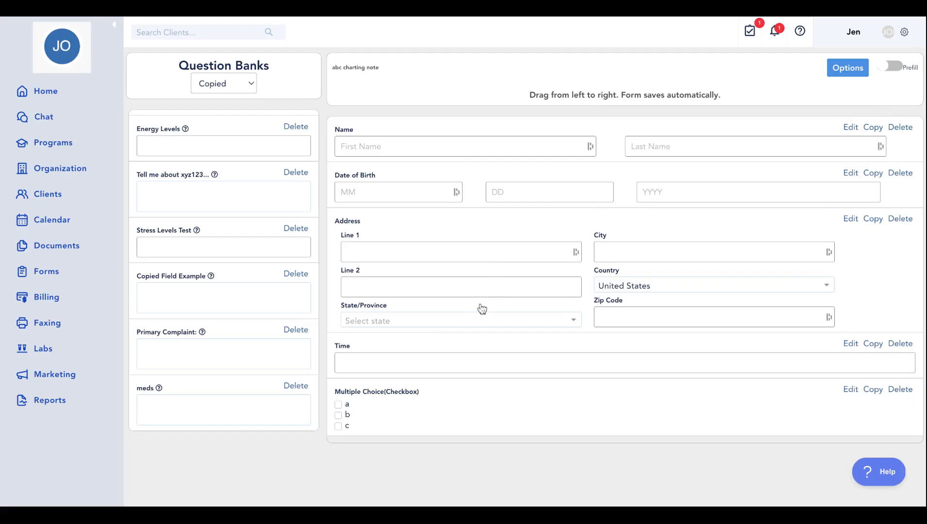
# Open the abc intake form and add an Open Answer(Short) question from the Default bank above Name
pyautogui.click(49, 277)
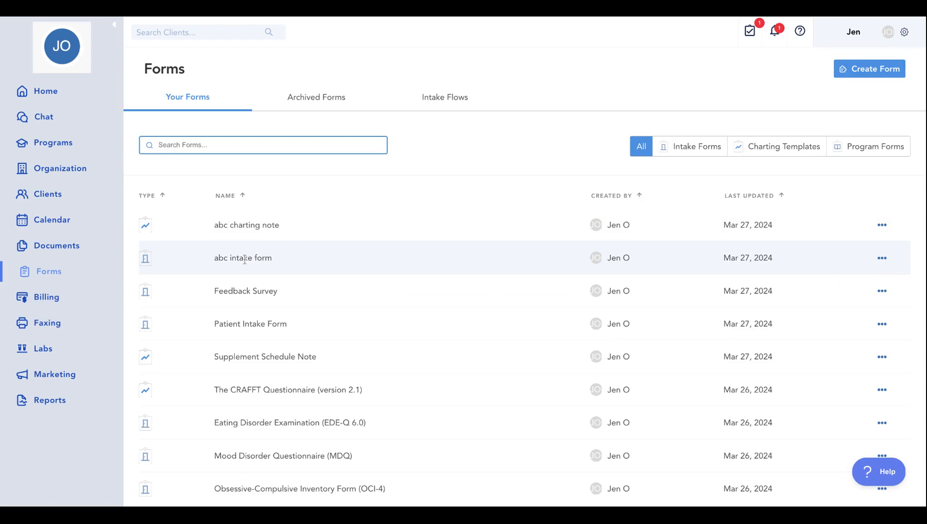
pyautogui.click(244, 260)
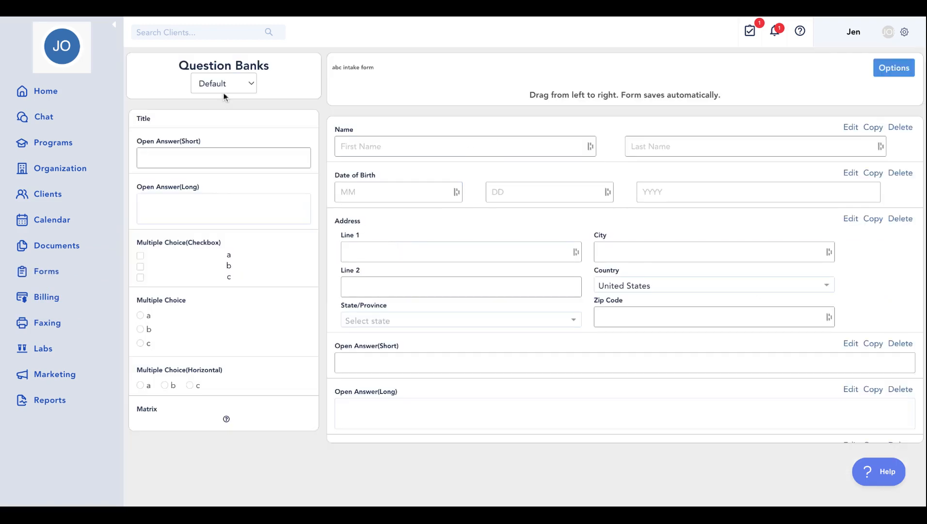
pyautogui.scroll(-1, 421, 250)
pyautogui.click(186, 143)
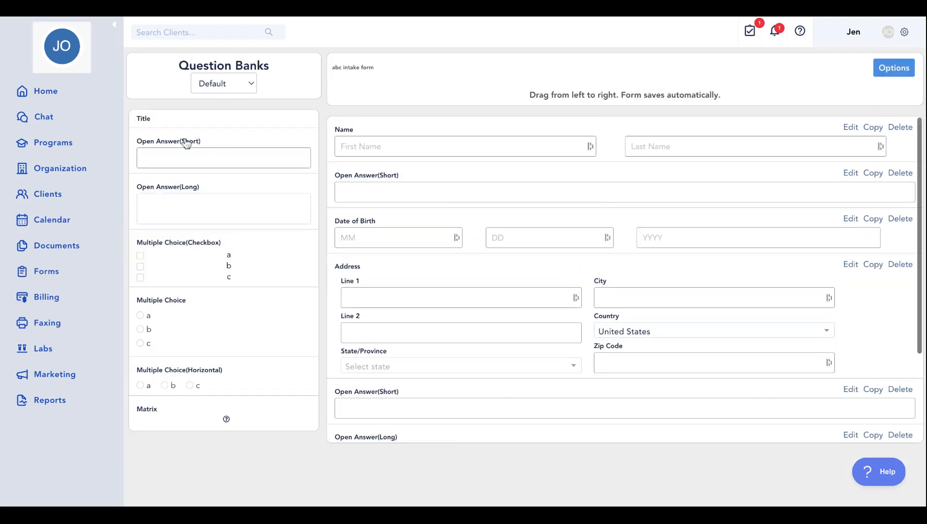
# Relabel the Open Answer(Short) question above Name as "Tell me about your health history:" and copy it into the Copied question bank
pyautogui.click(848, 126)
pyautogui.tripleClick(516, 150)
pyautogui.hotkey('ctrl', 'v')
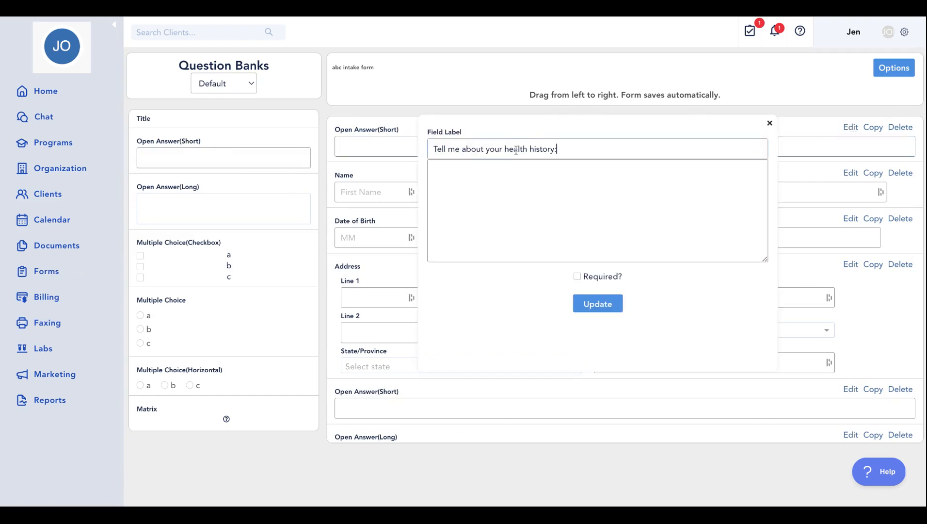
pyautogui.click(598, 304)
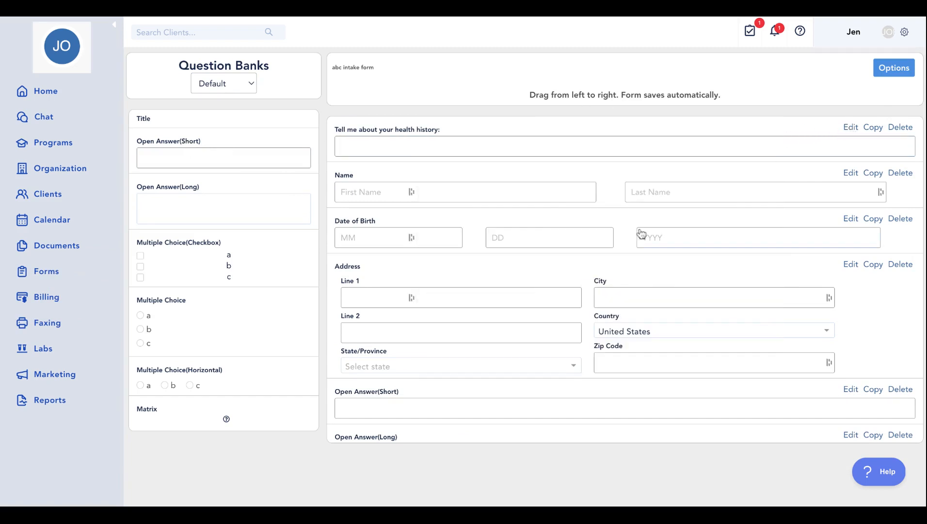
pyautogui.click(876, 131)
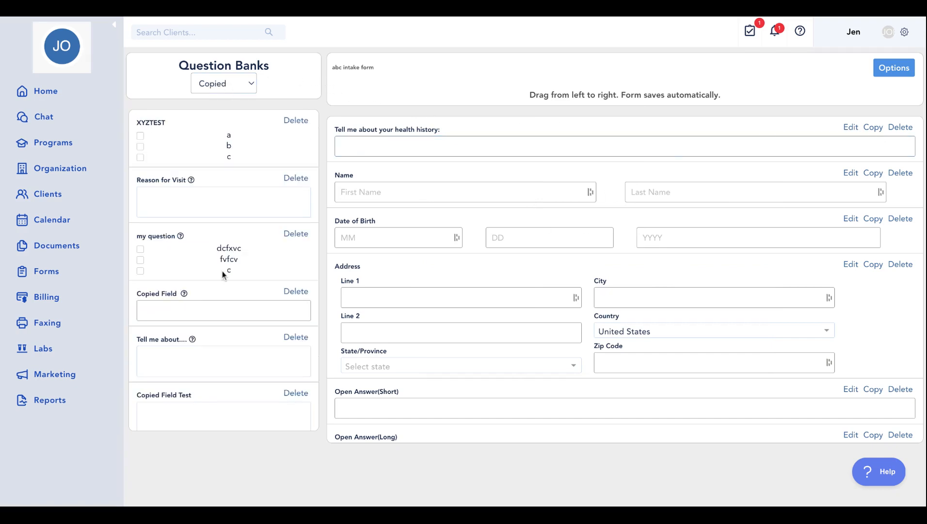
pyautogui.scroll(-10, 222, 271)
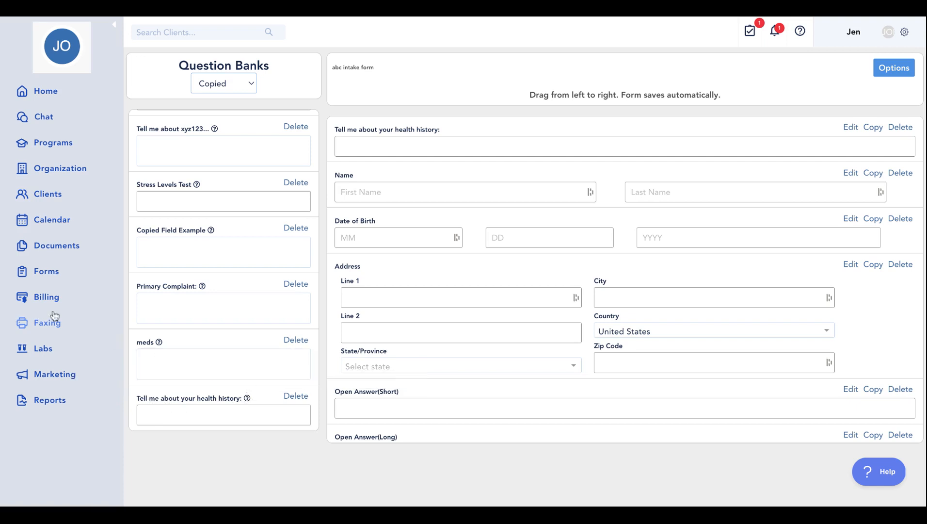
# Open the abc charting note and add the Copied bank's "Tell me about your health history:" question below Multiple Choice(Checkbox)
pyautogui.click(48, 274)
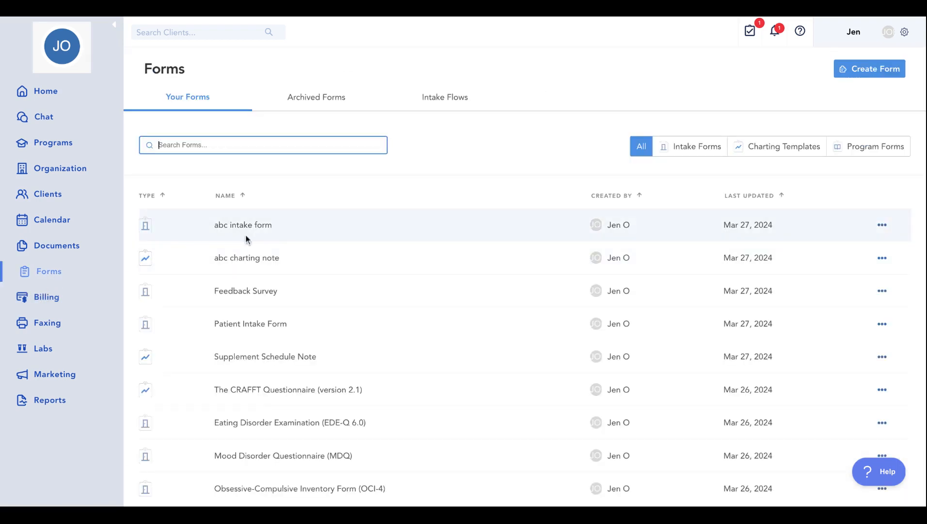
pyautogui.click(249, 260)
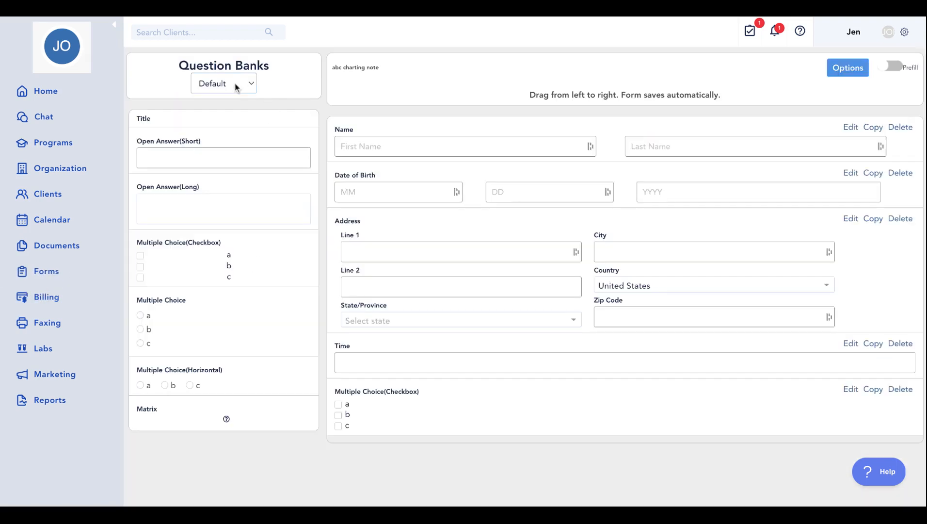
pyautogui.click(236, 88)
pyautogui.click(226, 137)
pyautogui.scroll(-10, 221, 257)
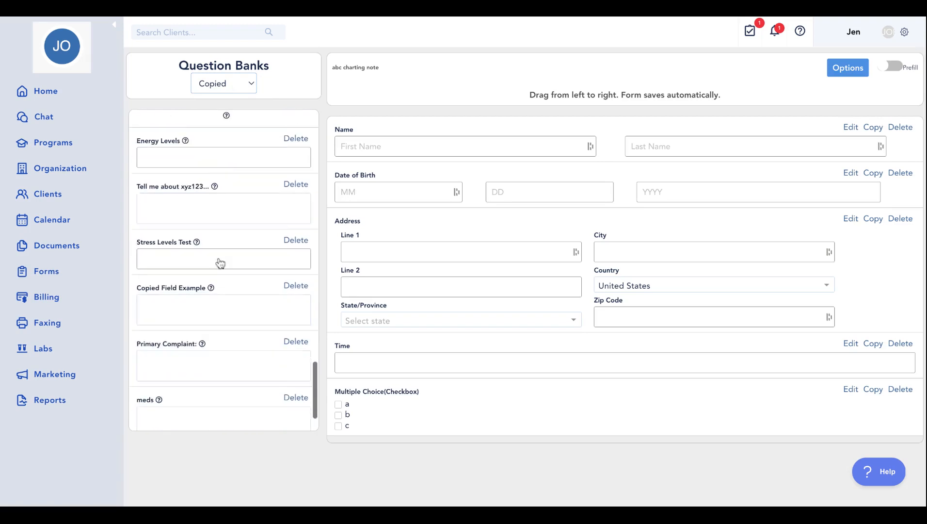
pyautogui.scroll(-2, 381, 321)
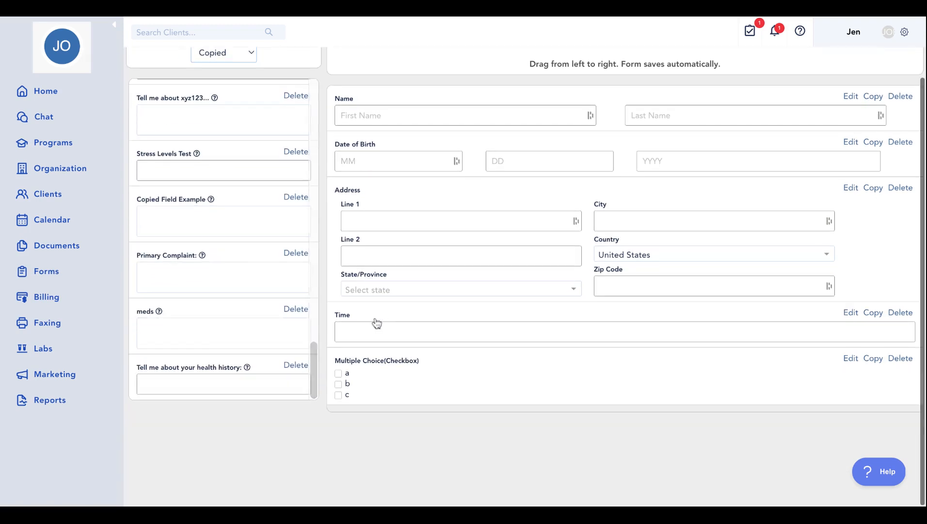
pyautogui.click(164, 372)
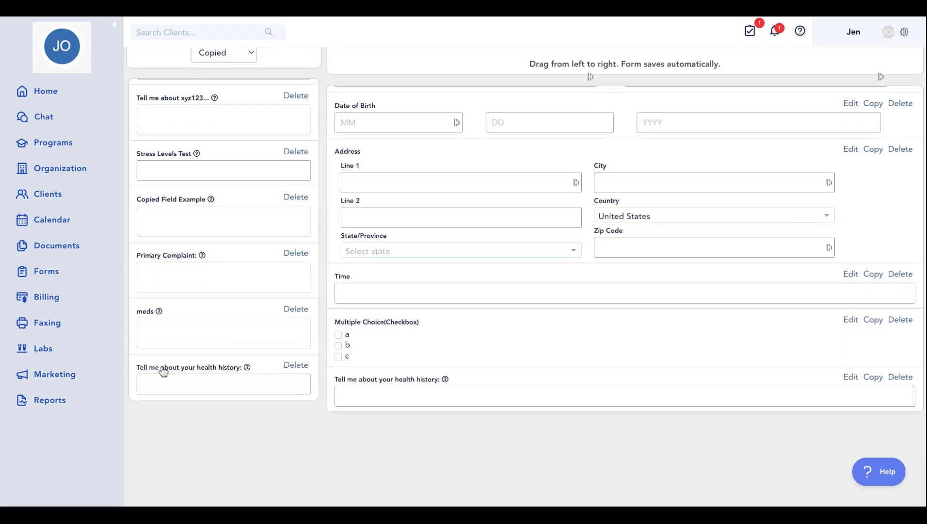
pyautogui.moveTo(445, 381)
# Show the Client Info question bank and review its fields alongside the charting note's questions
pyautogui.scroll(2, 244, 108)
pyautogui.scroll(5, 244, 107)
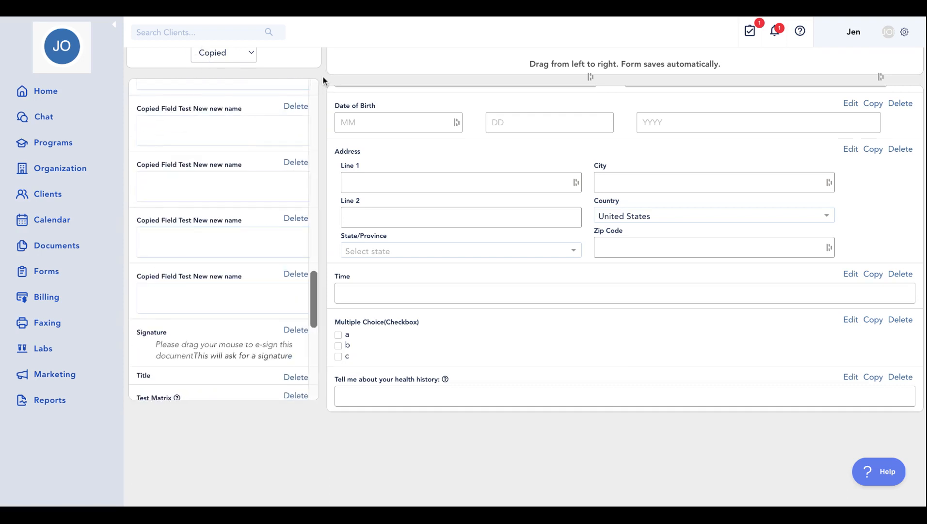
pyautogui.scroll(1, 323, 77)
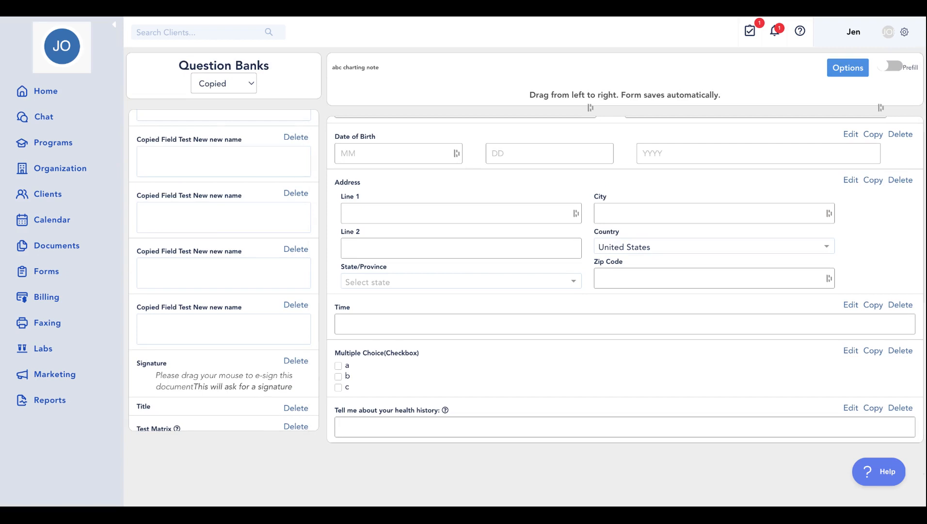
pyautogui.click(226, 83)
pyautogui.click(222, 263)
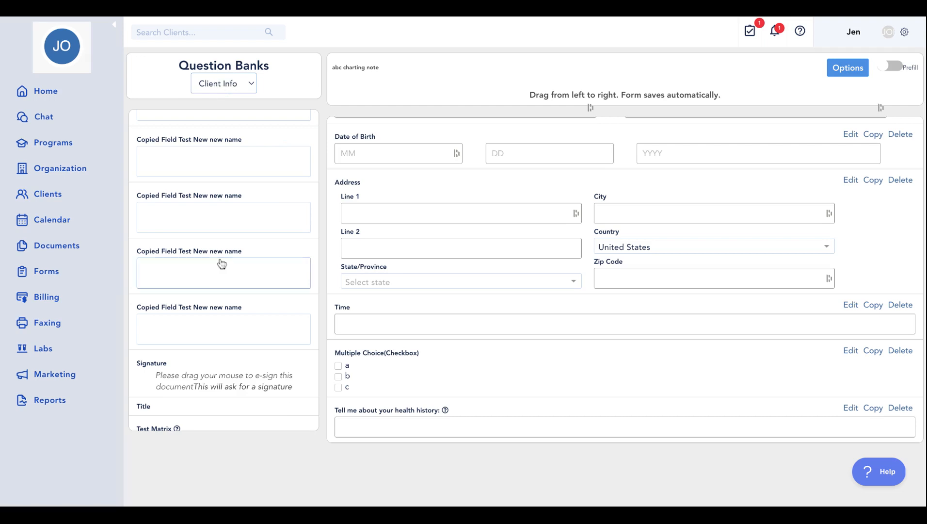
pyautogui.scroll(15, 240, 178)
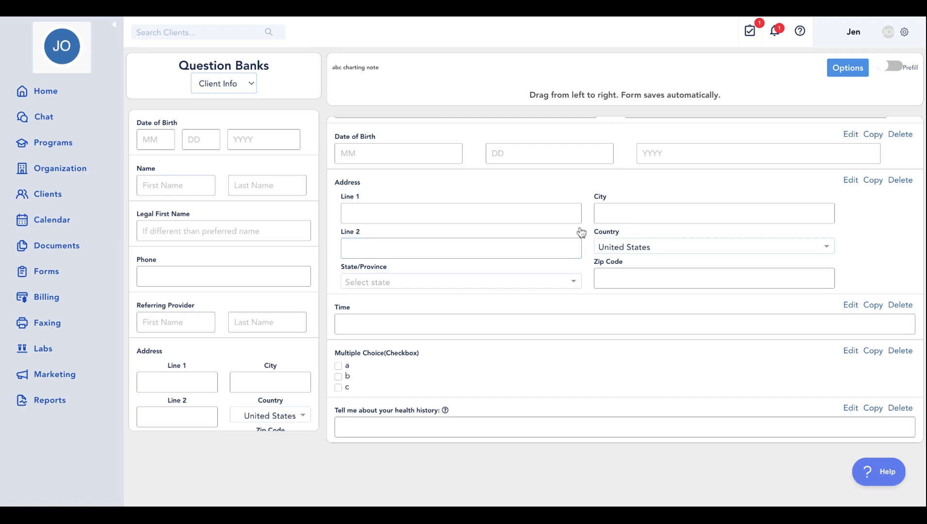
pyautogui.scroll(1, 581, 233)
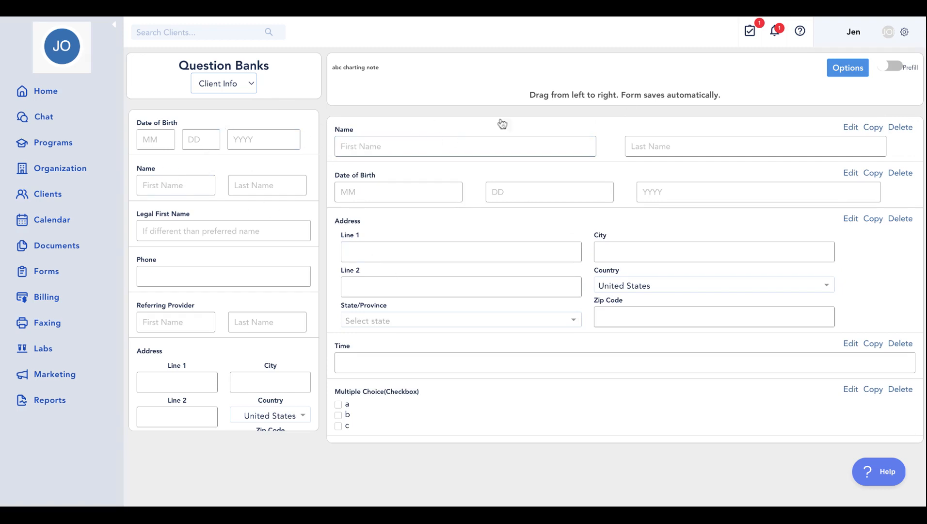
# Edit the charting note's Name question and enter "Physicians Name" as its field label
pyautogui.click(851, 129)
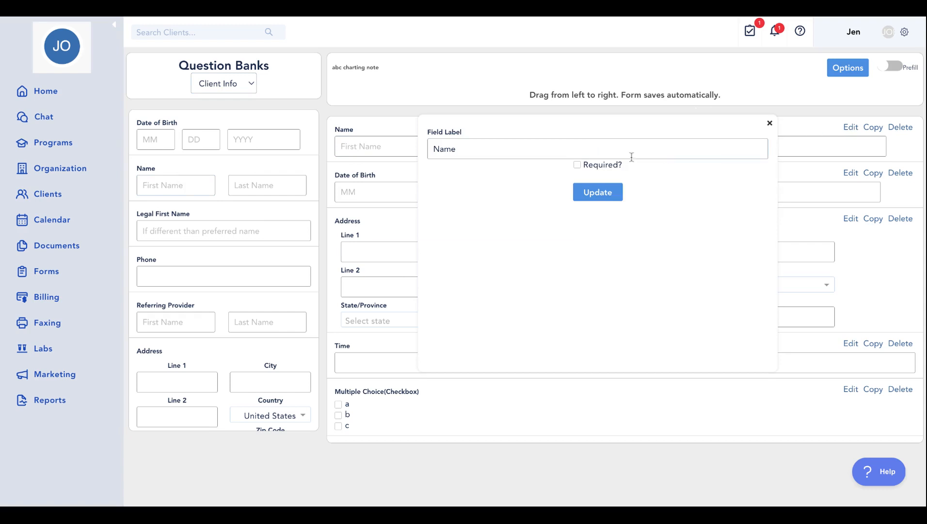
pyautogui.click(434, 150)
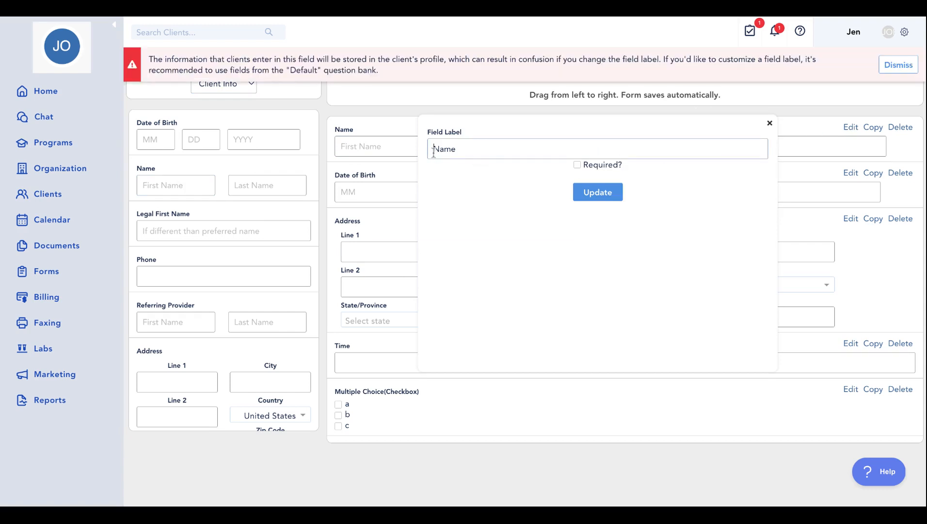
pyautogui.write("Phsician's")
pyautogui.doubleClick(447, 149)
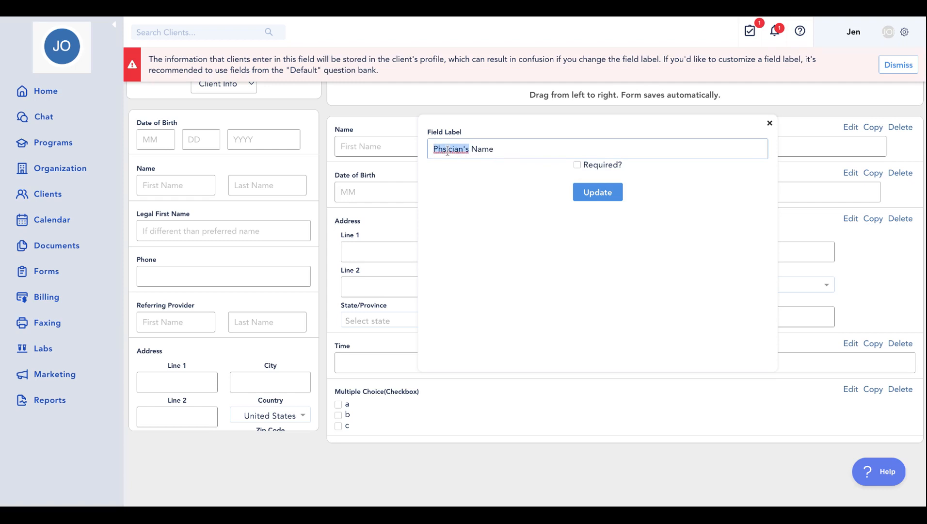
pyautogui.write('Physicians')
pyautogui.click(517, 149)
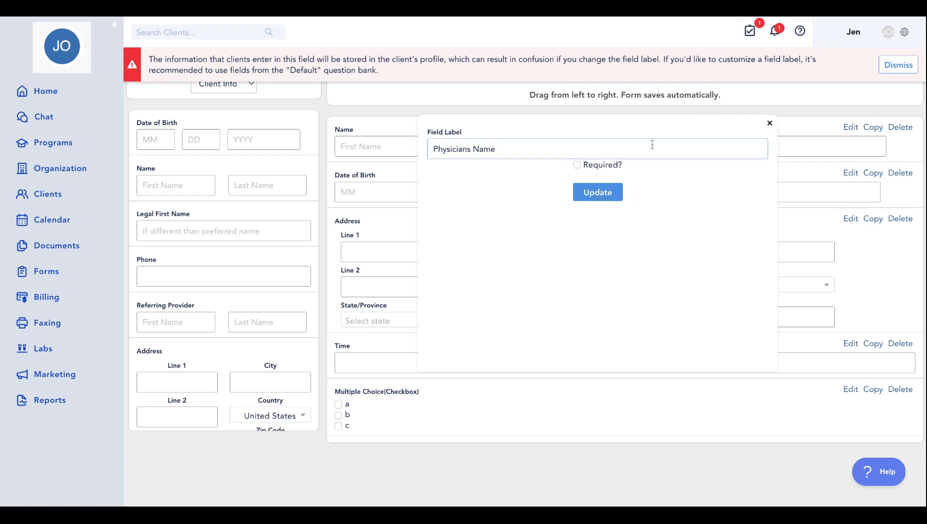
# Restore the question's field label to "Name" and update it
pyautogui.tripleClick(589, 151)
pyautogui.write('Name')
pyautogui.press('BackSpace')
pyautogui.press('BackSpace')
pyautogui.press('BackSpace')
pyautogui.write('ame')
pyautogui.click(602, 200)
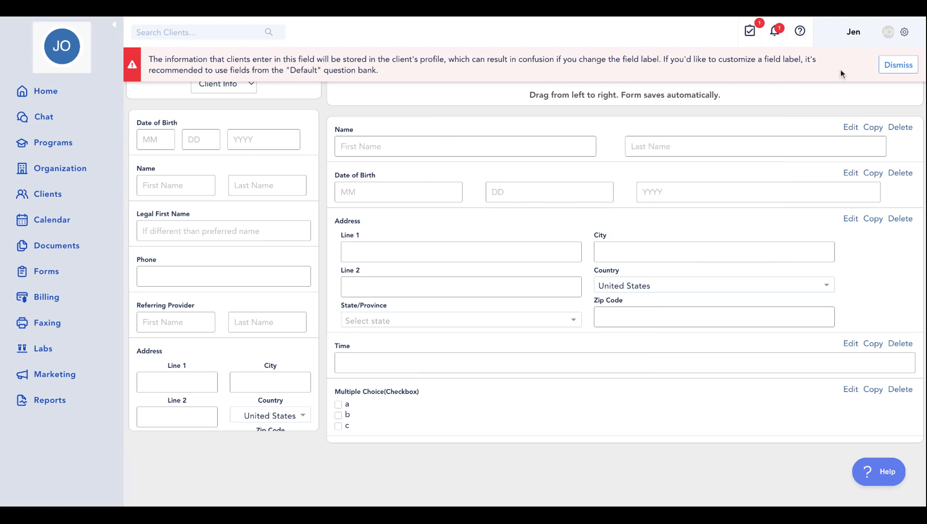
# Dismiss the field label warning, search the forms for "canc", and review the Cancellation Policy form from its text to its date field
pyautogui.click(898, 64)
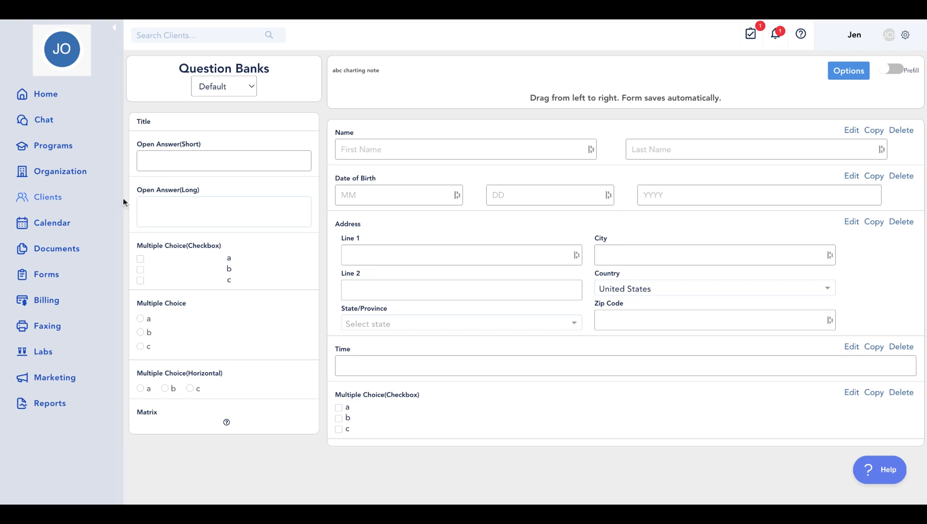
pyautogui.click(47, 277)
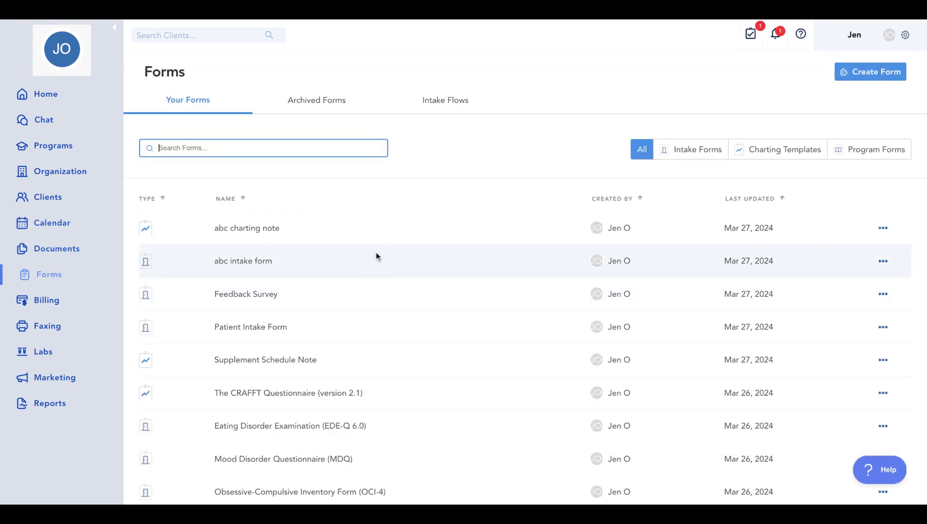
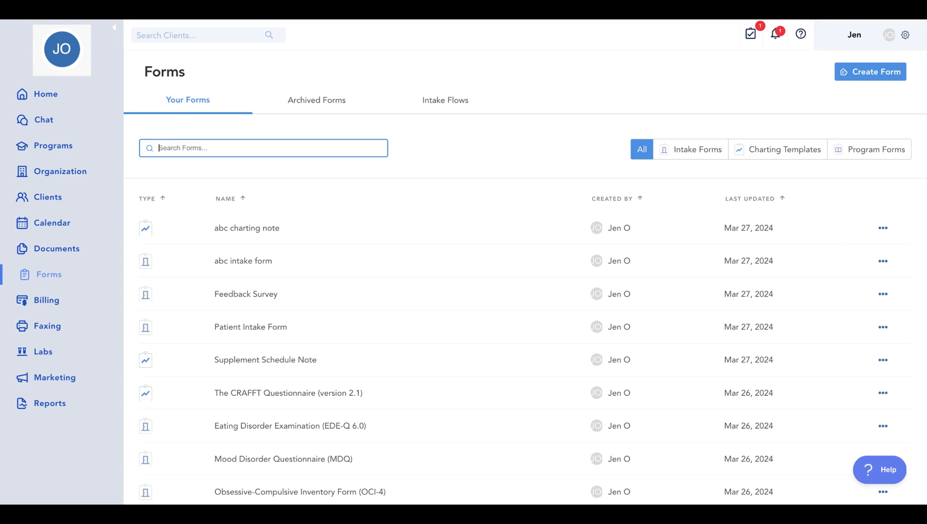
pyautogui.write('canc')
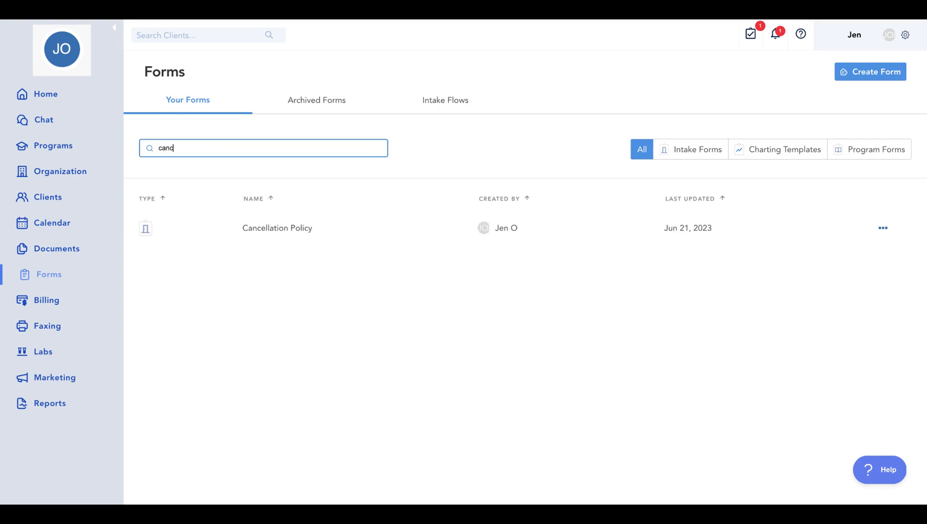
pyautogui.click(285, 236)
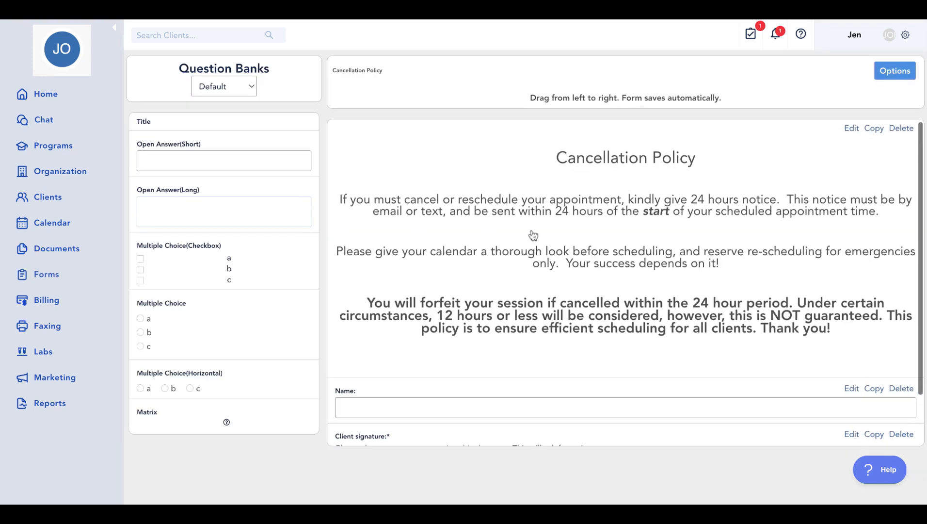
pyautogui.scroll(-1, 532, 235)
pyautogui.scroll(-1, 532, 235)
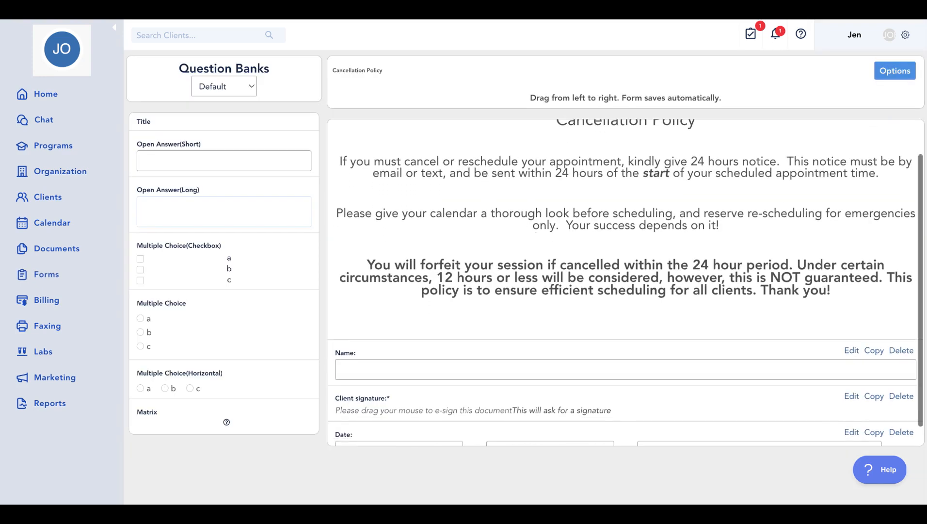
pyautogui.scroll(-4, 355, 319)
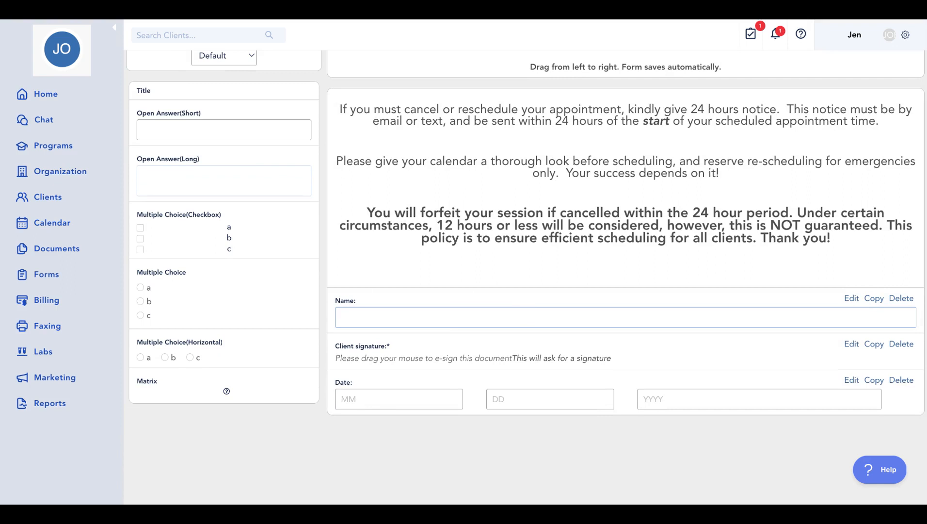
pyautogui.scroll(5, 507, 268)
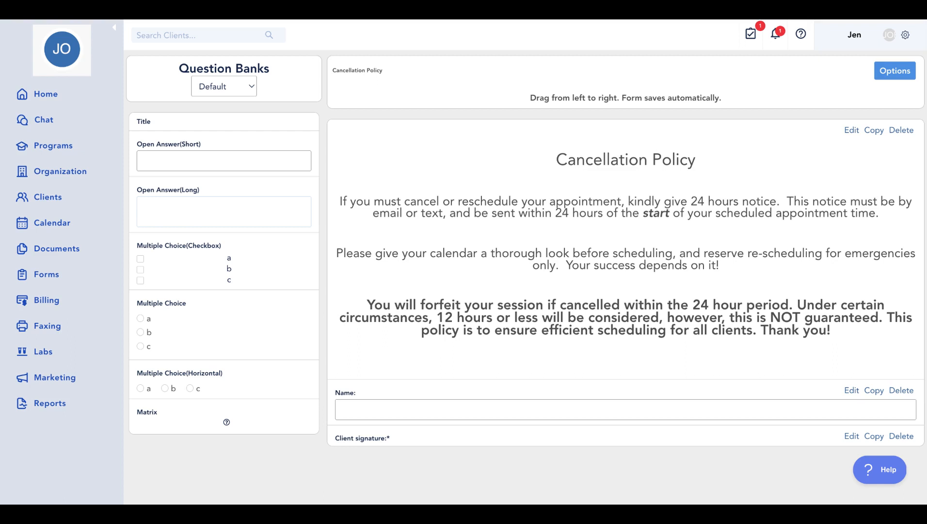
# Open a client's profile from the client list and show that client's individual settings
pyautogui.click(48, 199)
pyautogui.click(207, 292)
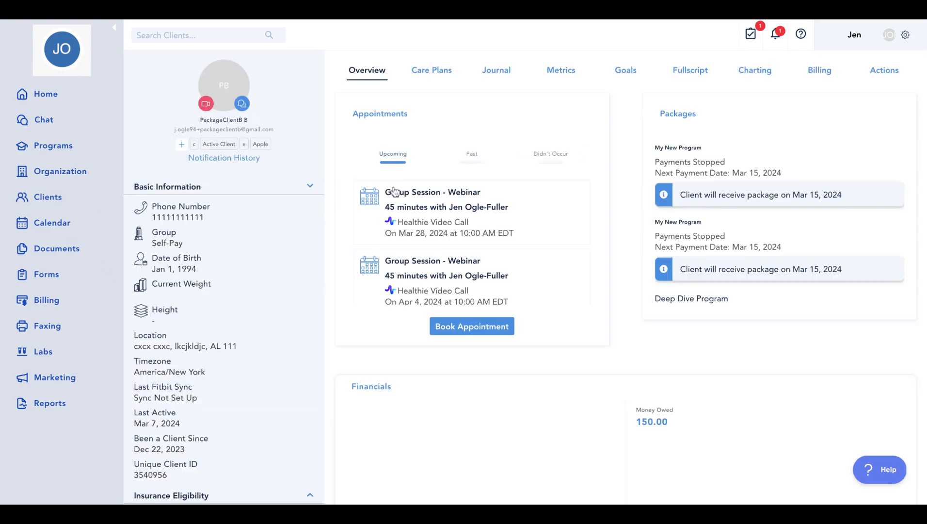
pyautogui.click(884, 71)
pyautogui.click(398, 105)
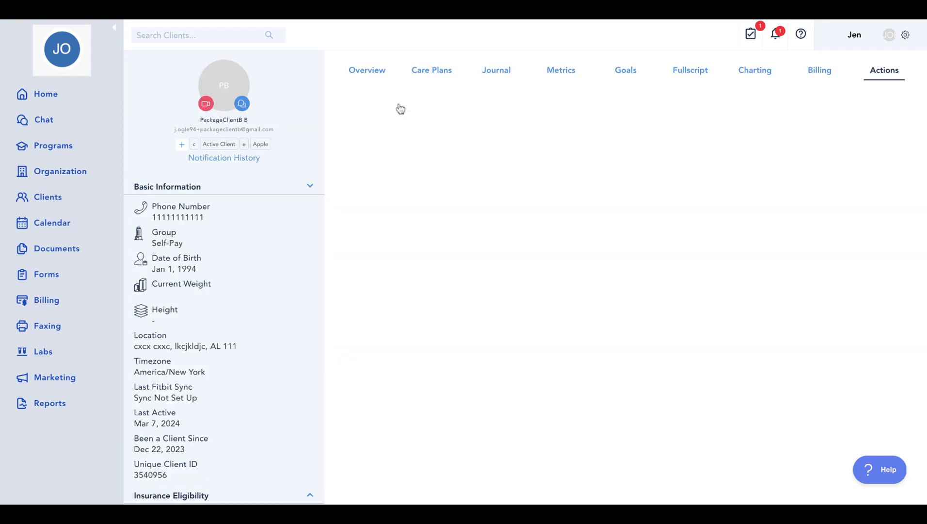
# Examine the client's portal access, food, water intake, metrics and custom metrics settings
pyautogui.scroll(-1, 451, 219)
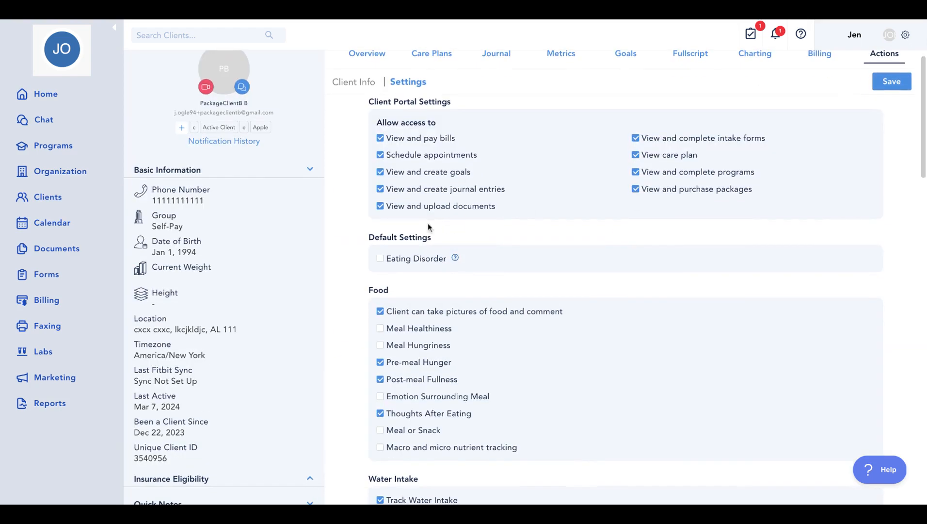
pyautogui.scroll(-2, 390, 269)
pyautogui.scroll(-1, 387, 290)
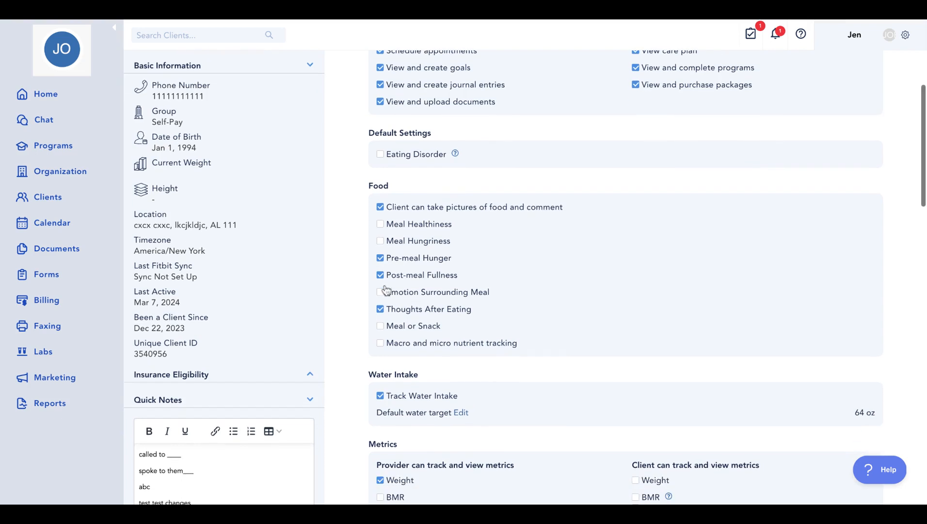
pyautogui.scroll(-3, 429, 245)
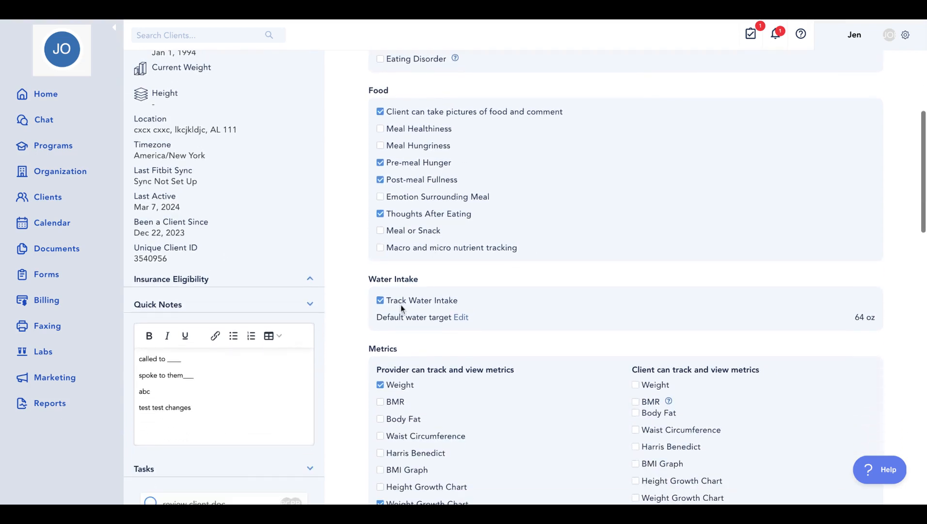
pyautogui.scroll(-3, 403, 311)
pyautogui.scroll(-3, 381, 326)
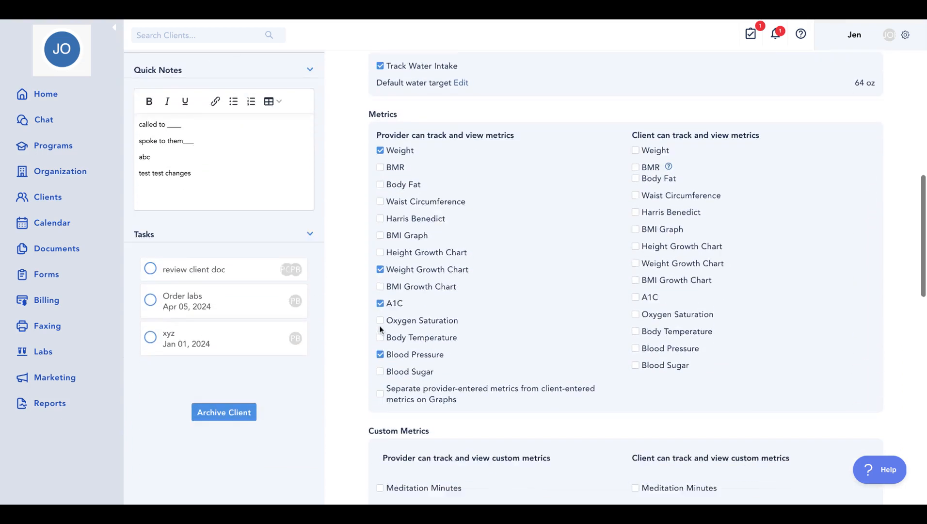
pyautogui.scroll(1, 380, 320)
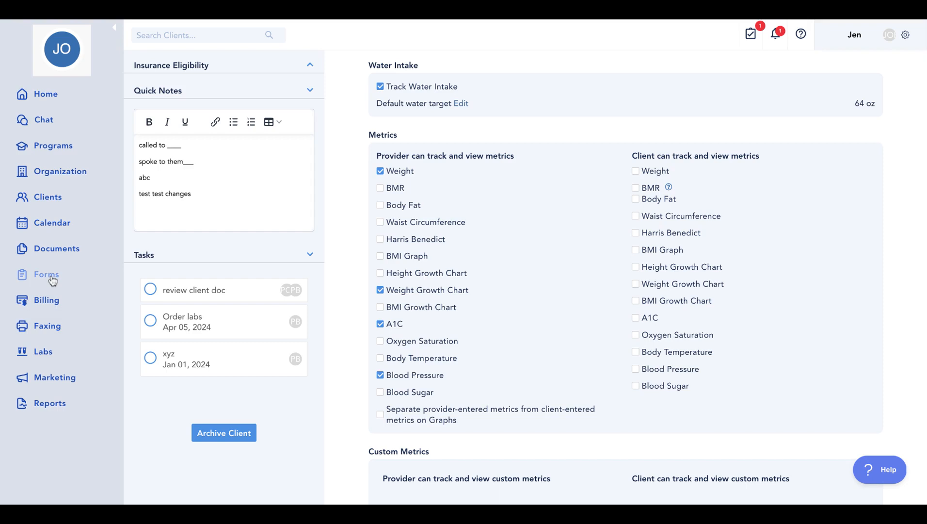
pyautogui.scroll(-2, 428, 264)
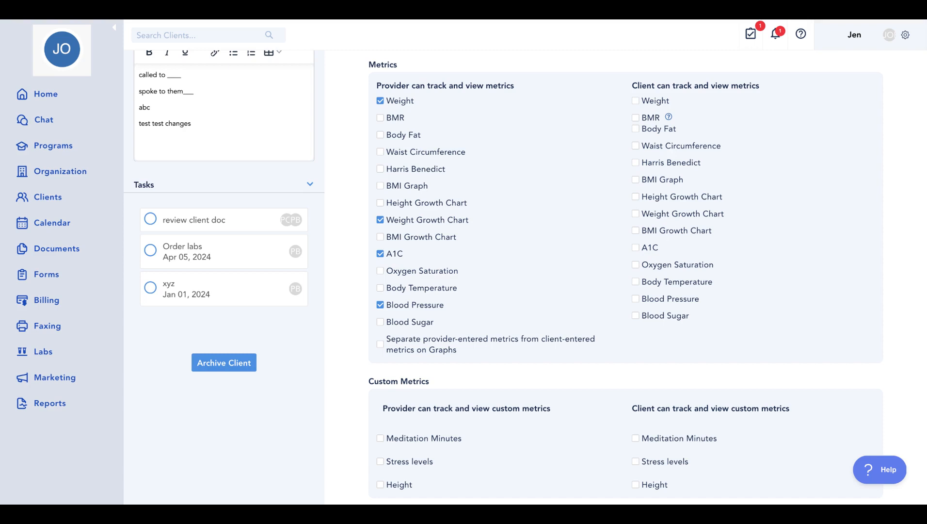
# View the chat conversations and open the Chat settings of the provider account
pyautogui.click(42, 280)
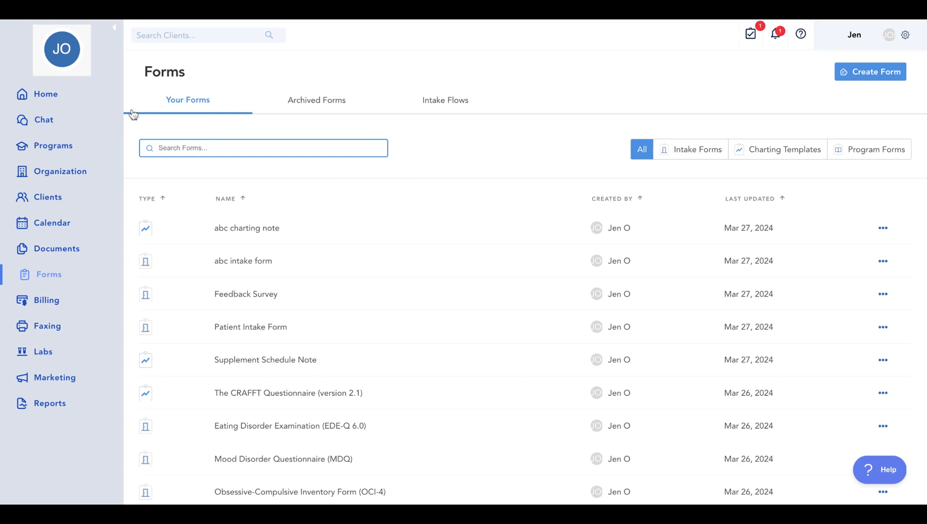
pyautogui.click(65, 127)
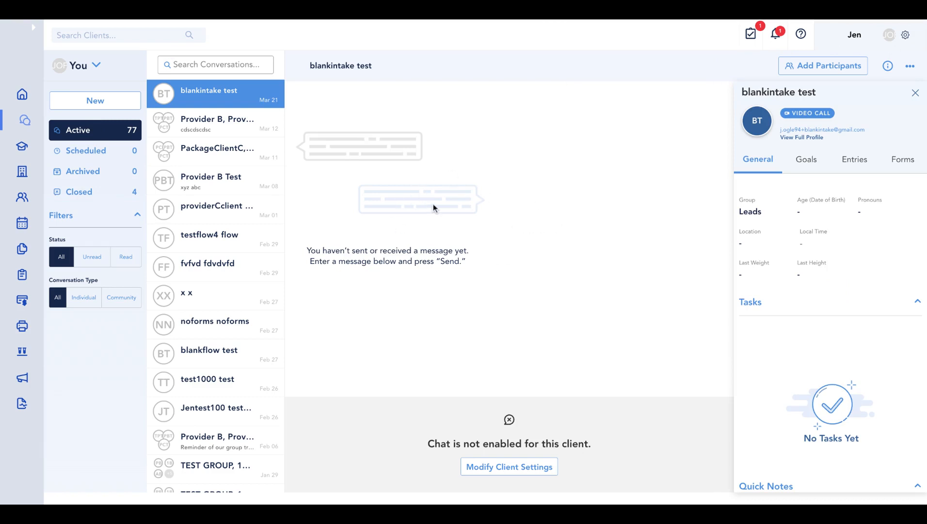
pyautogui.click(174, 64)
pyautogui.click(905, 36)
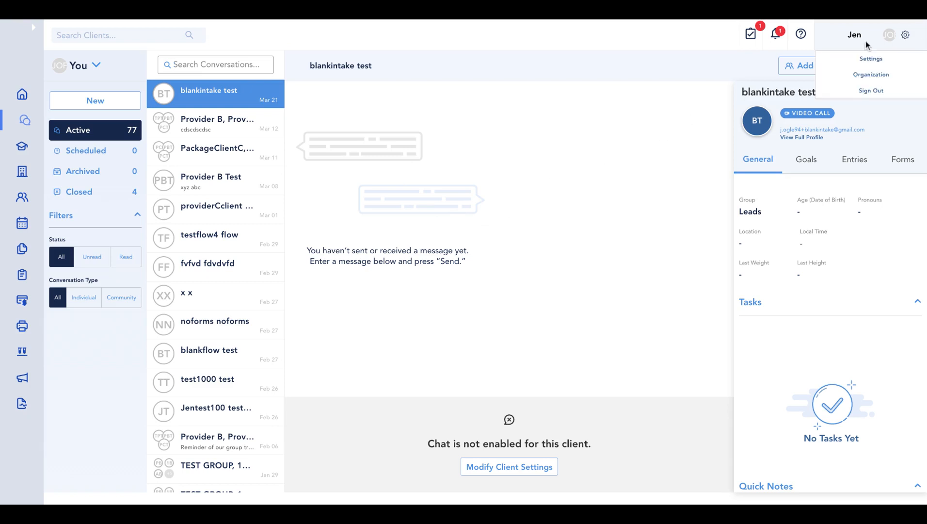
pyautogui.click(846, 59)
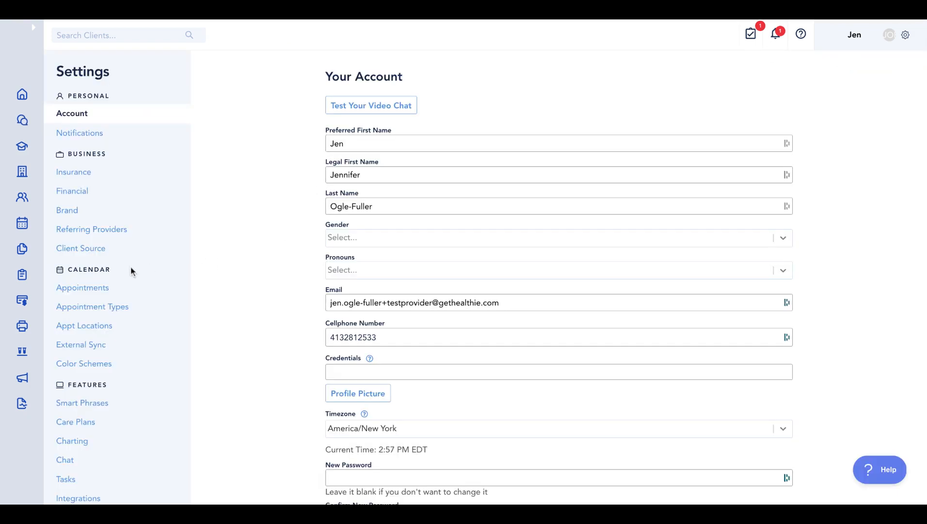
pyautogui.scroll(-2, 130, 269)
pyautogui.scroll(-2, 130, 270)
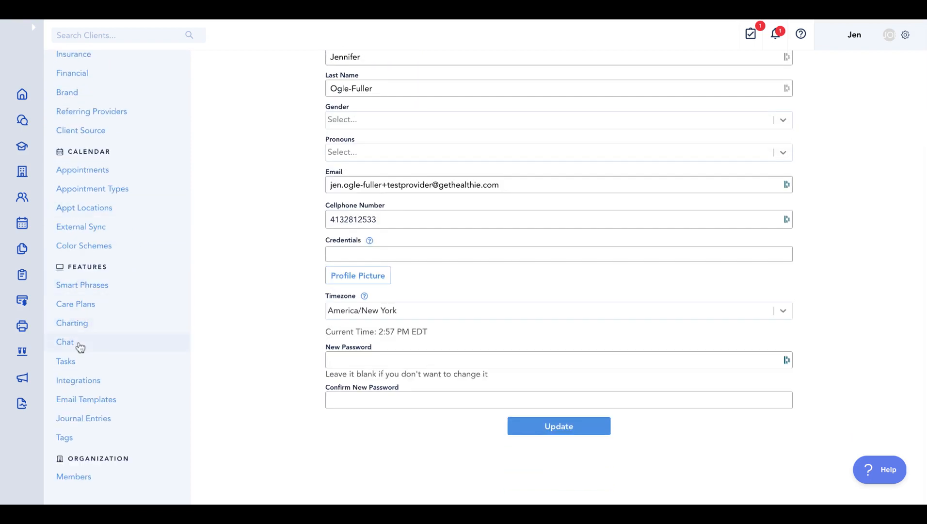
pyautogui.click(79, 345)
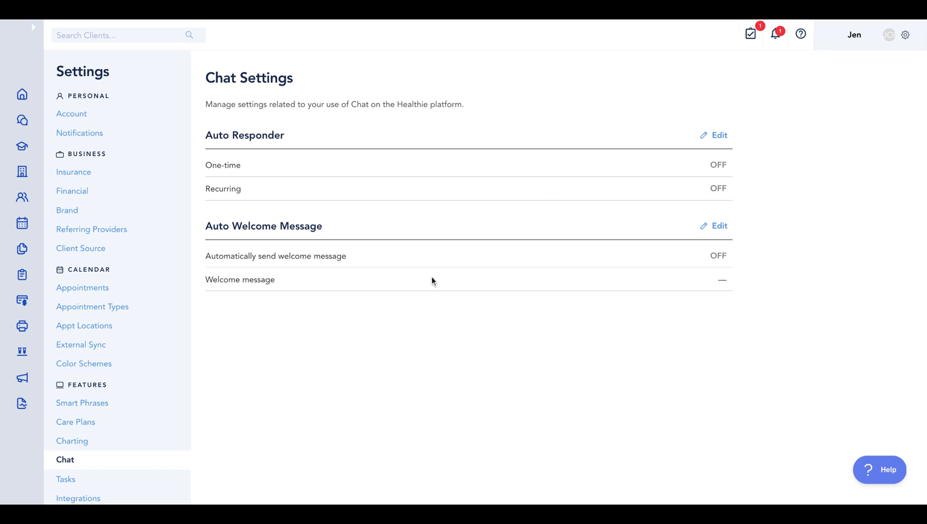
# Examine the global Journal Entries settings for what clients can access and track, and return to the Chat settings
pyautogui.scroll(-1, 433, 282)
pyautogui.scroll(-2, 124, 383)
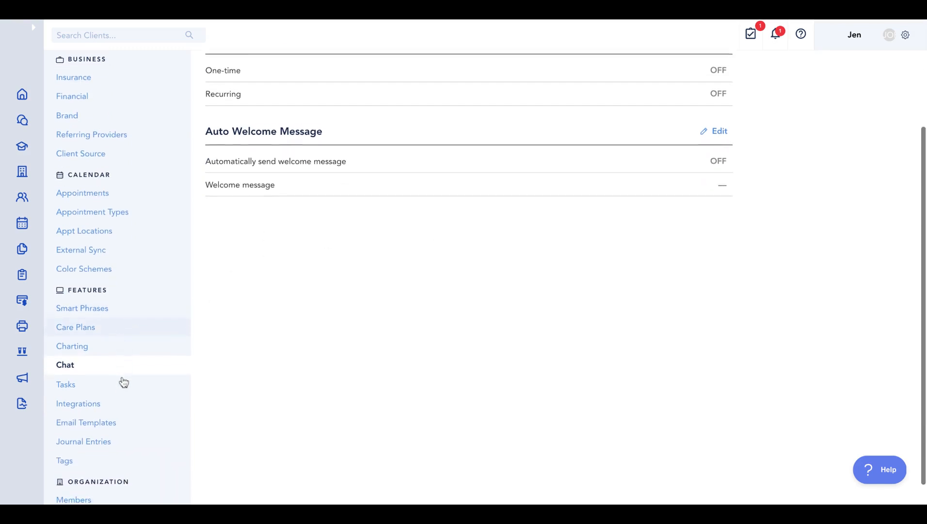
pyautogui.click(103, 437)
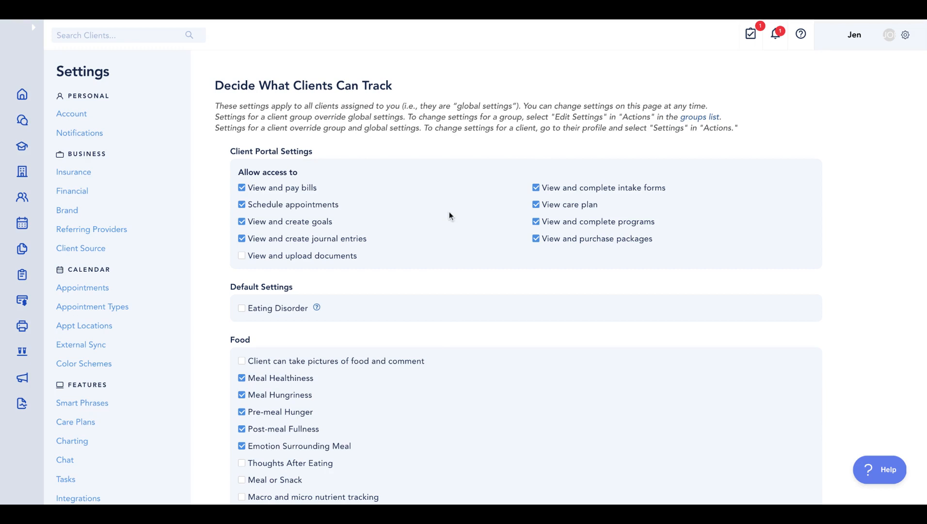
pyautogui.scroll(-1, 449, 212)
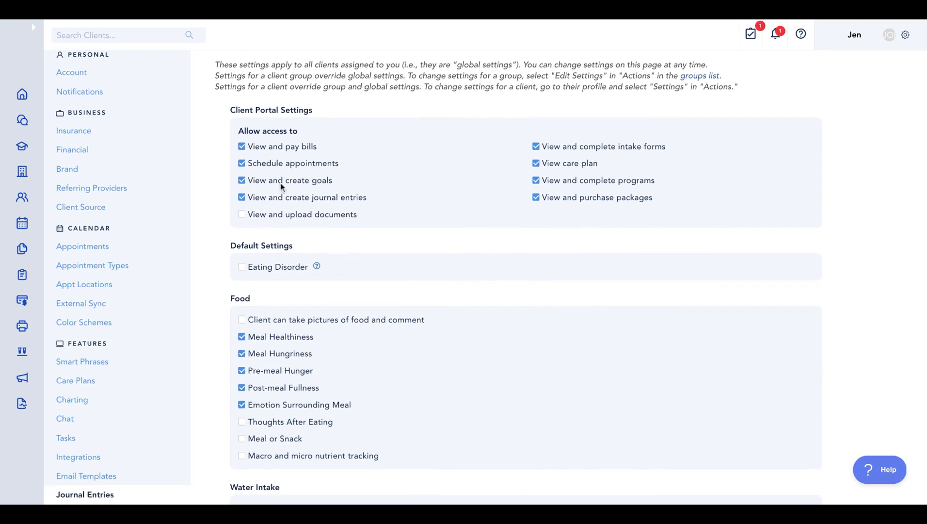
pyautogui.scroll(-2, 286, 184)
pyautogui.scroll(-3, 291, 317)
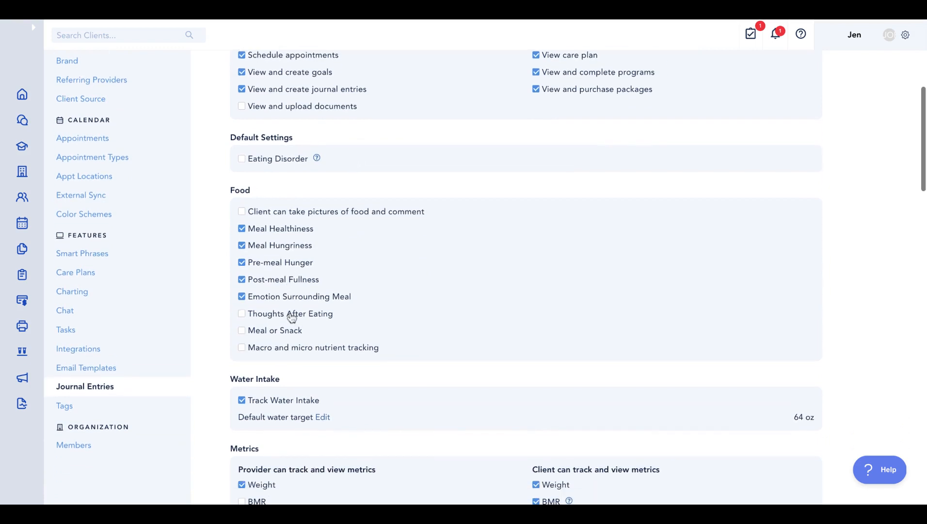
pyautogui.scroll(-4, 292, 317)
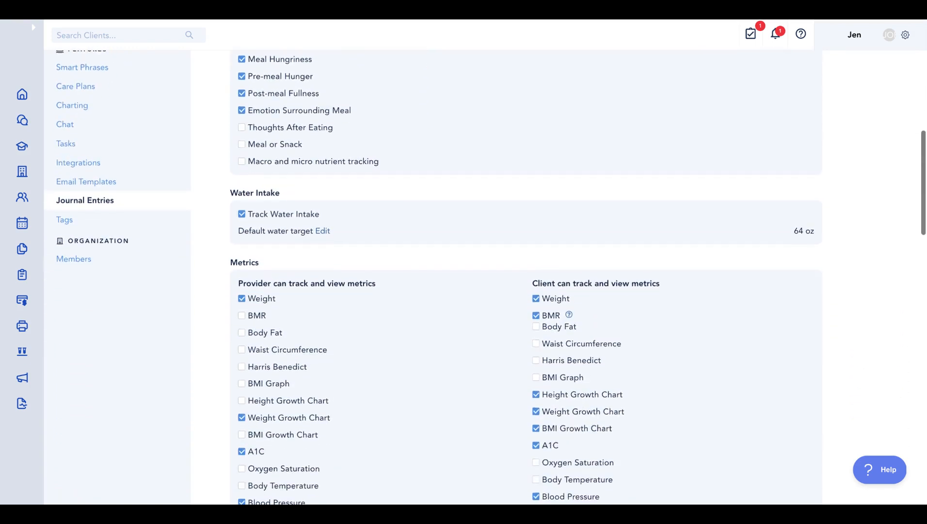
pyautogui.scroll(4, 145, 129)
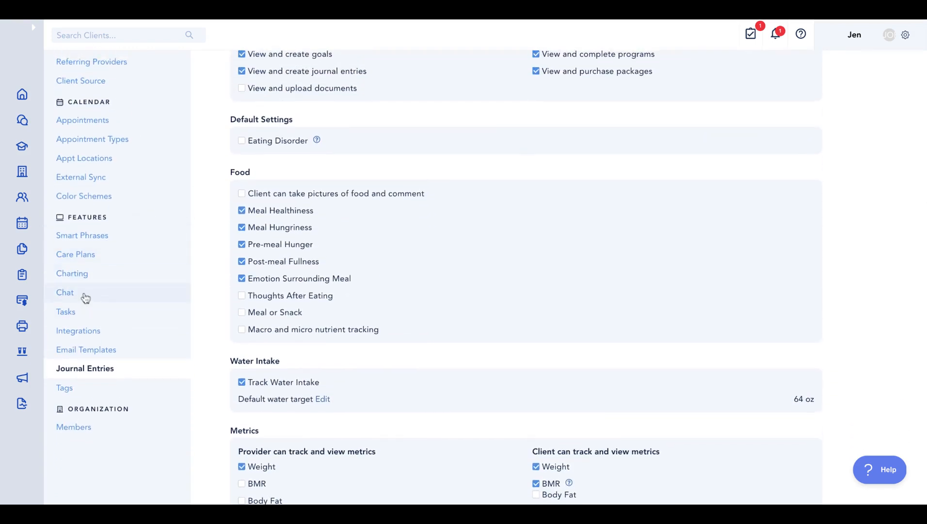
pyautogui.click(70, 295)
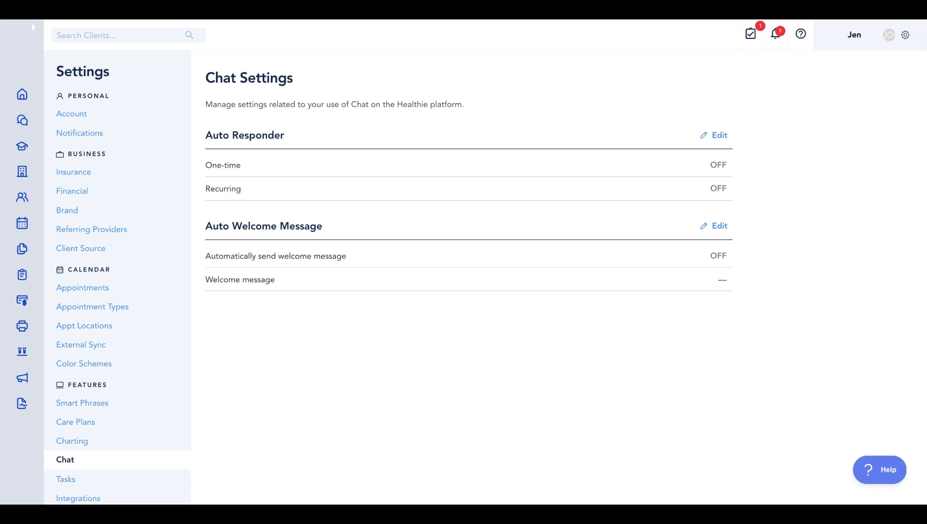
# Switch on the automatic welcome message sent after account creation, leave its text empty, and discard the changes
pyautogui.click(720, 226)
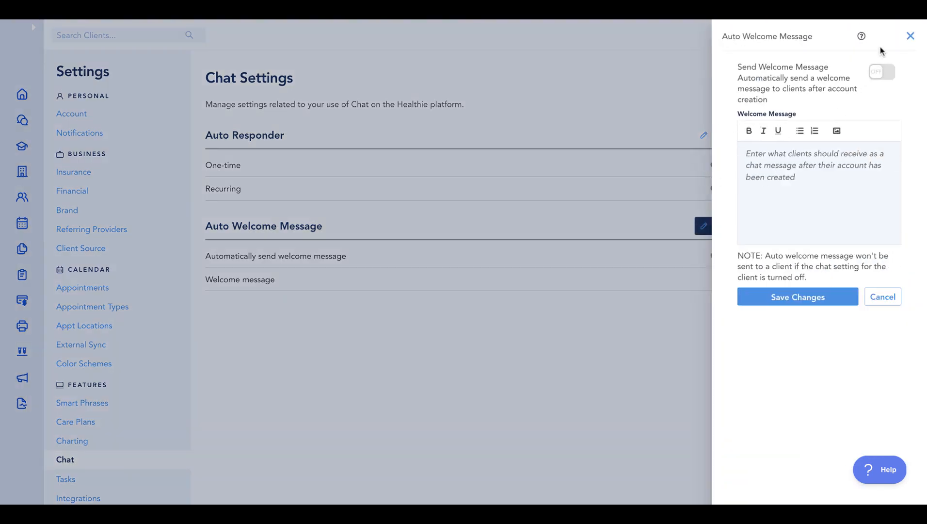
pyautogui.click(878, 80)
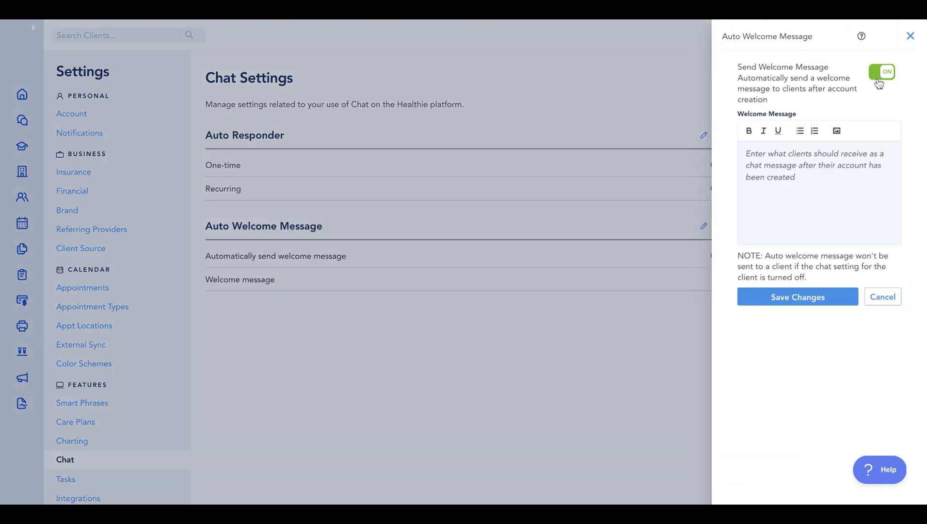
pyautogui.click(831, 177)
pyautogui.click(910, 36)
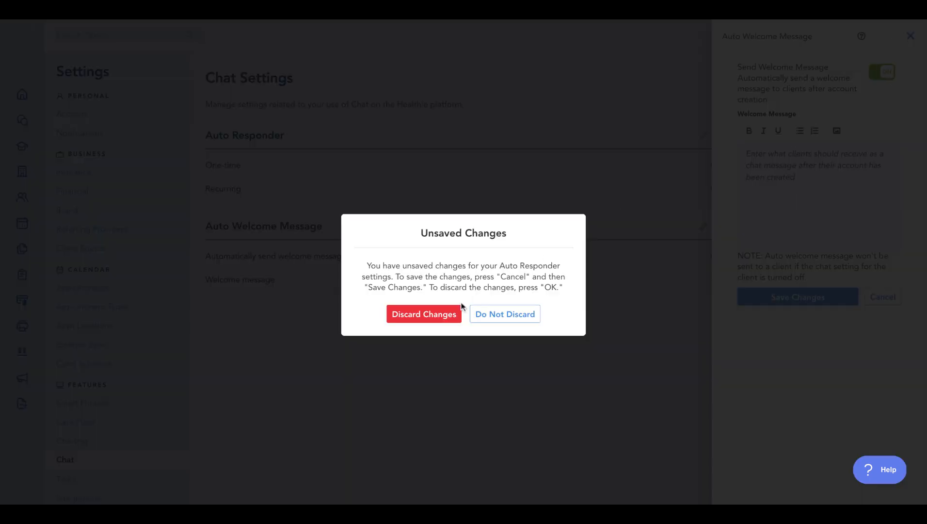
pyautogui.click(443, 316)
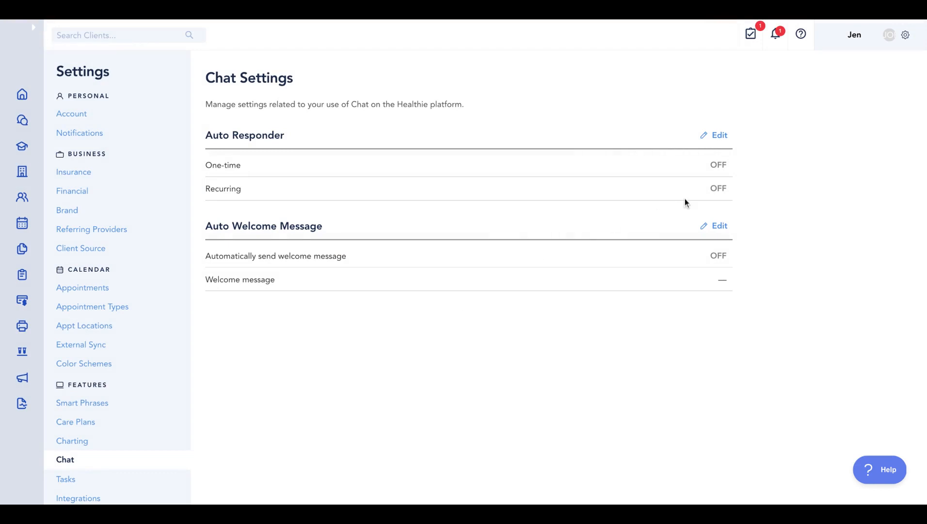
# View the one-time and recurring autoresponder settings, deselect Tuesday and Friday in the weekly schedule, and discard the changes
pyautogui.click(713, 136)
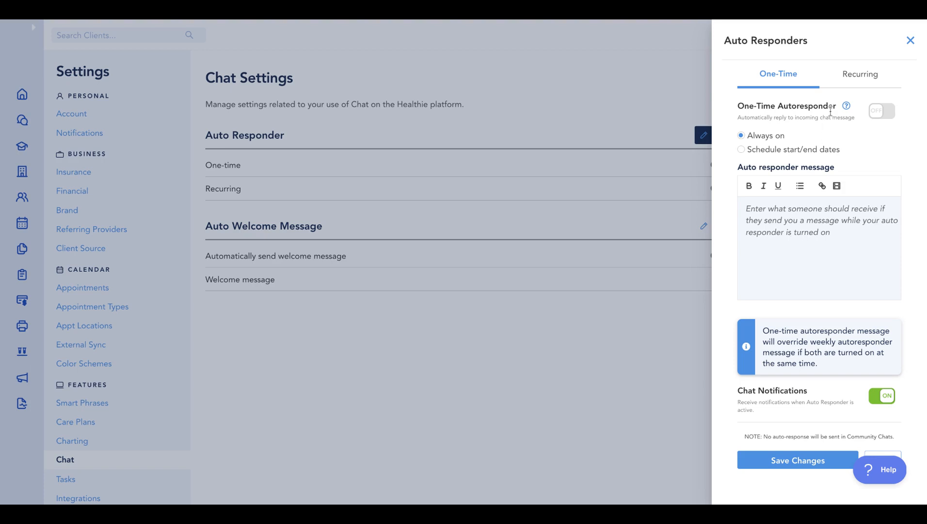
pyautogui.click(844, 75)
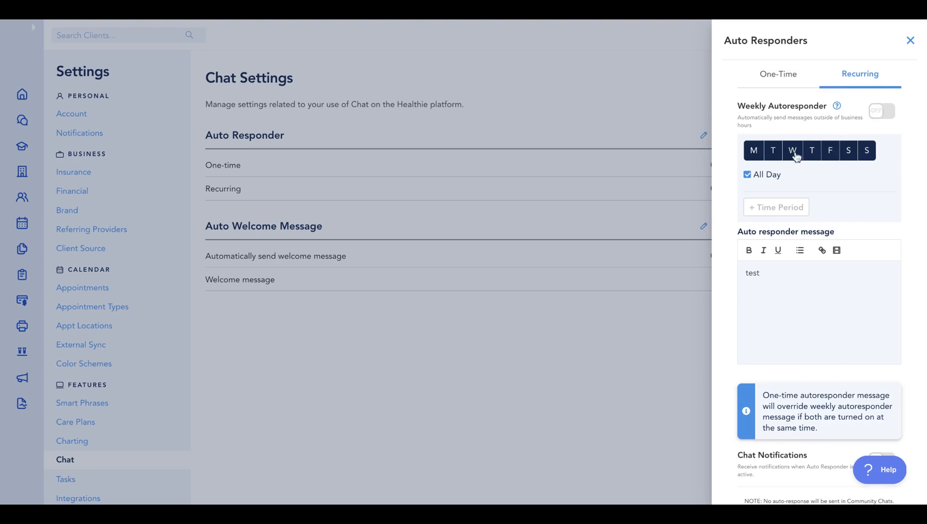
pyautogui.click(773, 155)
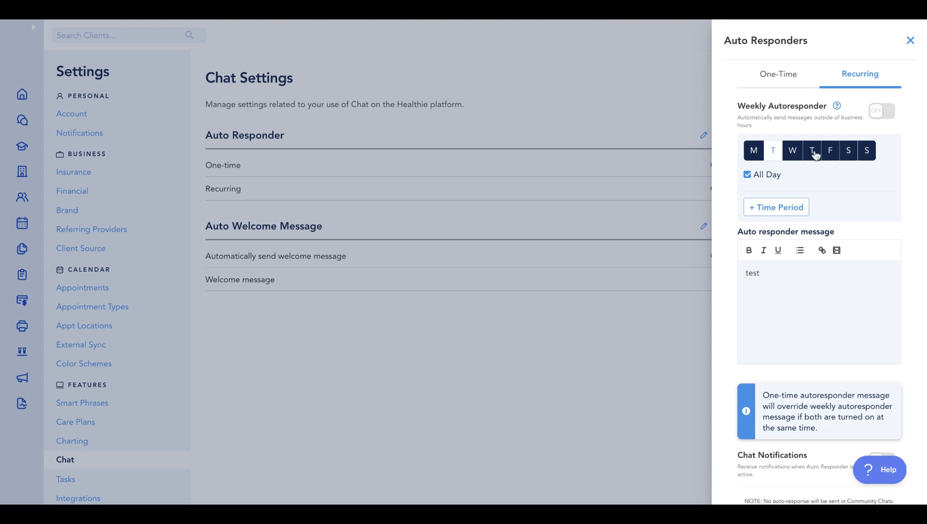
pyautogui.click(829, 154)
pyautogui.click(771, 277)
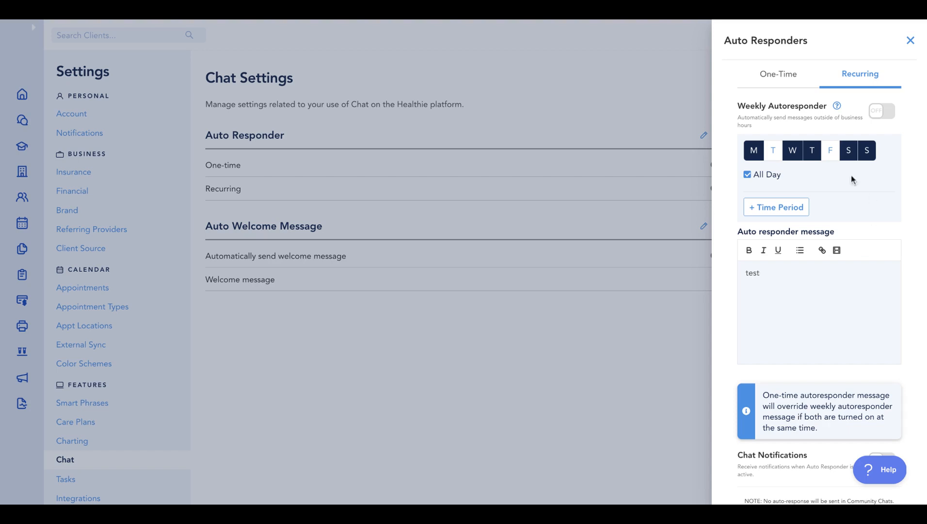
pyautogui.click(910, 42)
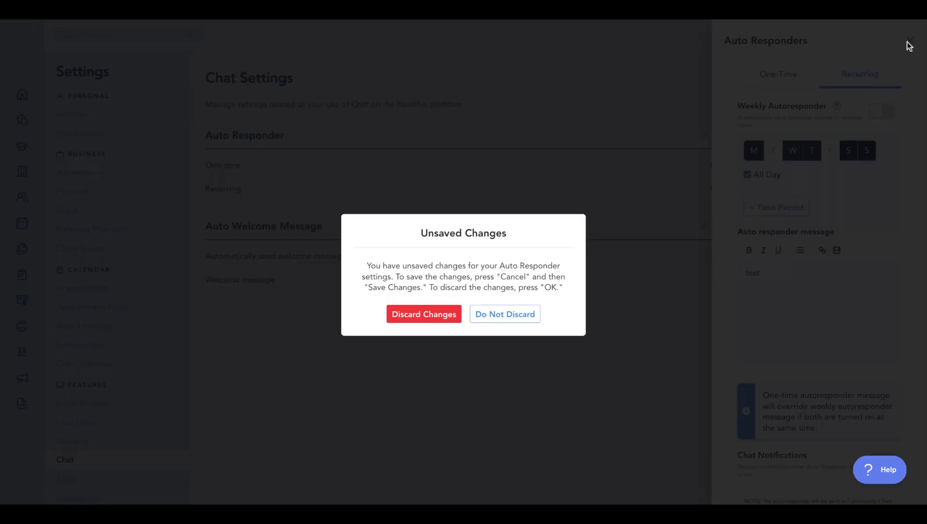
pyautogui.click(420, 313)
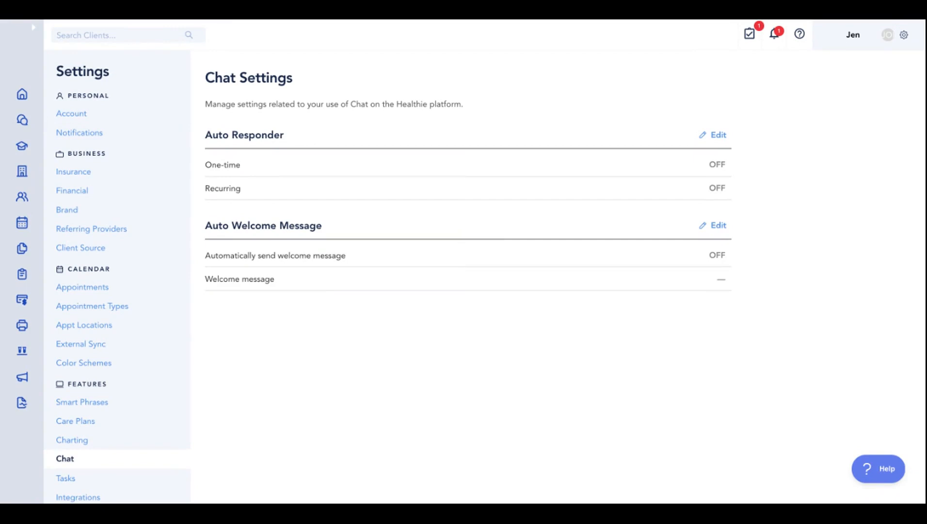
# Open the Appointments report and exclude Provider C Test and Provider A Test from its provider breakdown
pyautogui.click(33, 28)
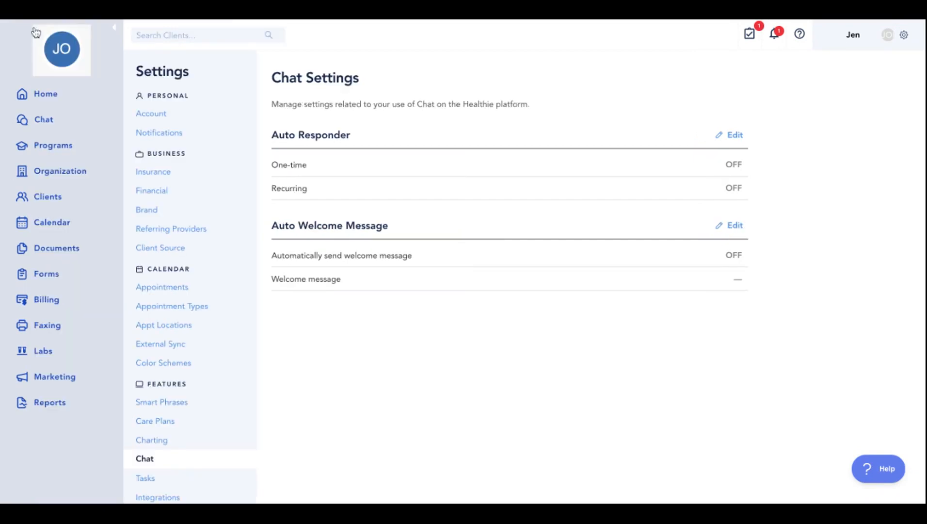
pyautogui.click(50, 403)
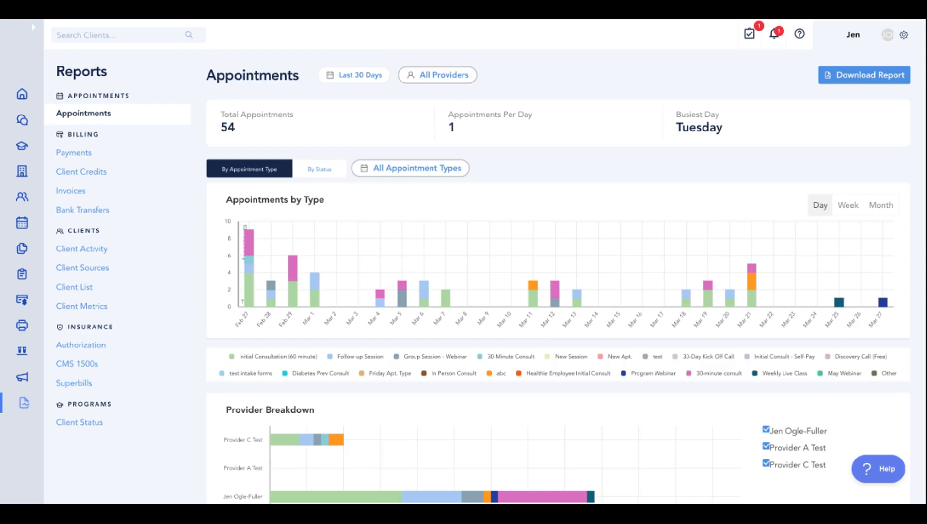
pyautogui.click(33, 28)
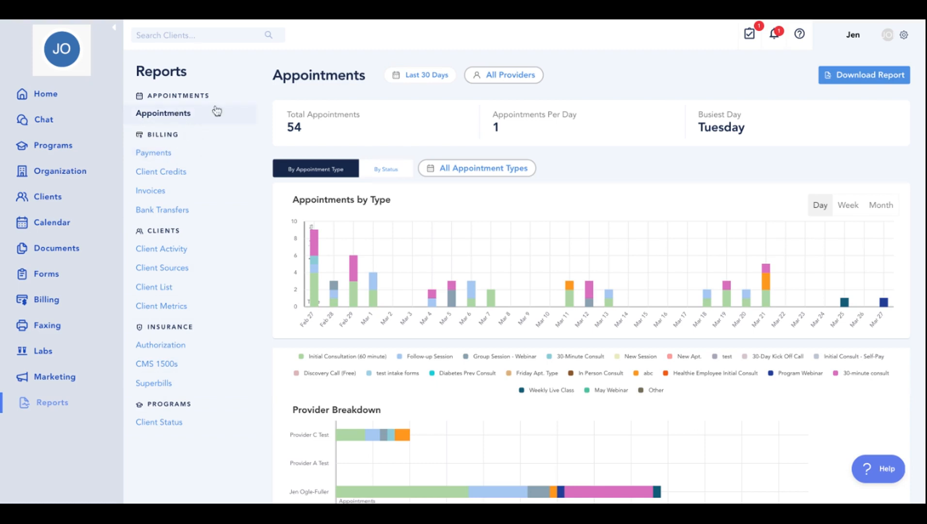
pyautogui.scroll(-6, 592, 269)
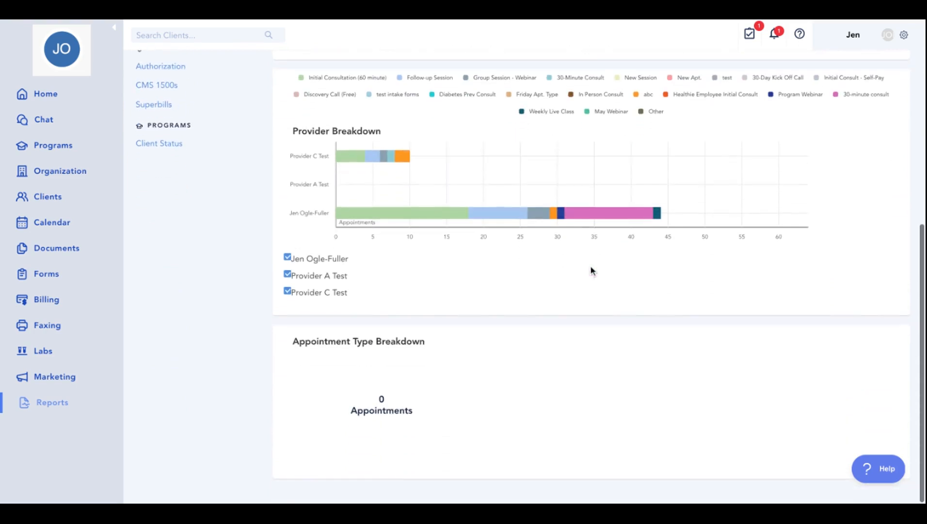
pyautogui.click(307, 292)
pyautogui.scroll(5, 322, 266)
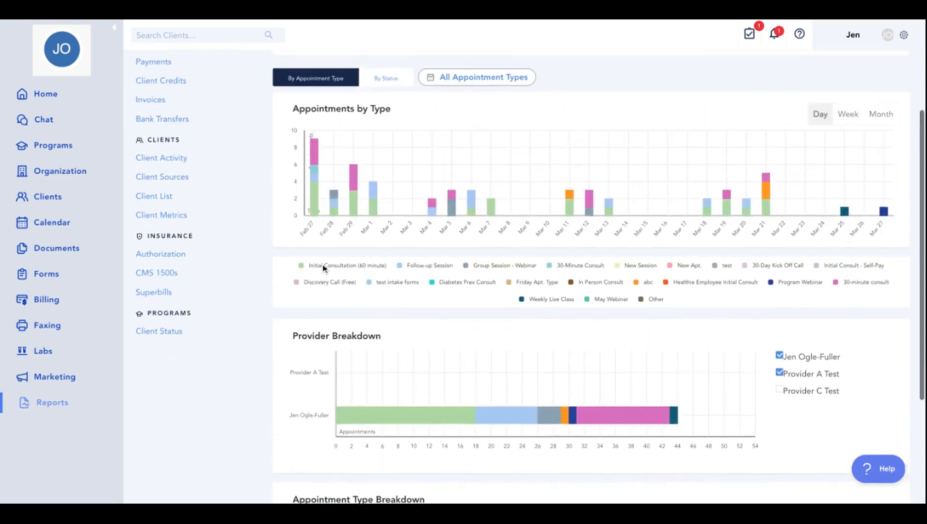
pyautogui.scroll(-3, 324, 269)
pyautogui.scroll(3, 324, 269)
pyautogui.scroll(-2, 582, 340)
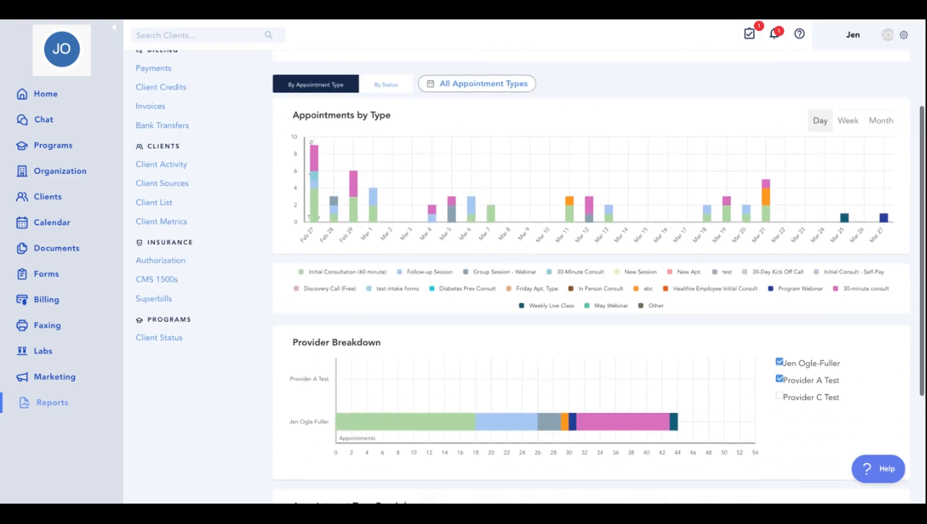
pyautogui.click(806, 383)
pyautogui.scroll(2, 643, 315)
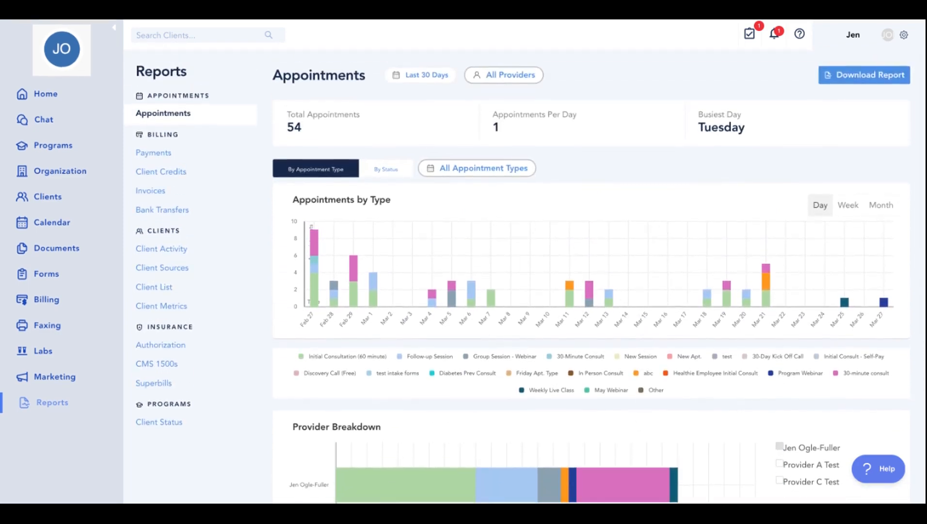
# View the appointment type filter and the breakdown by status, and return the report to its by-appointment-type view
pyautogui.click(477, 168)
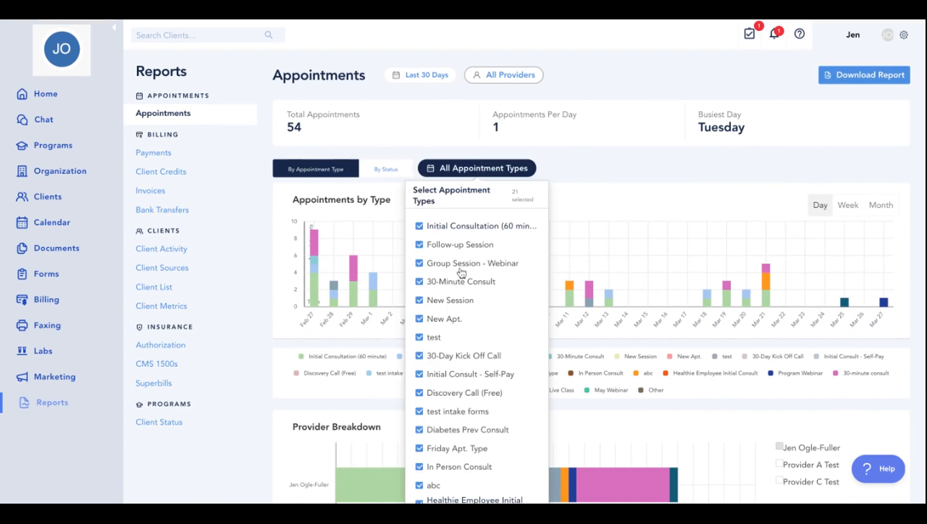
pyautogui.click(376, 191)
pyautogui.click(388, 169)
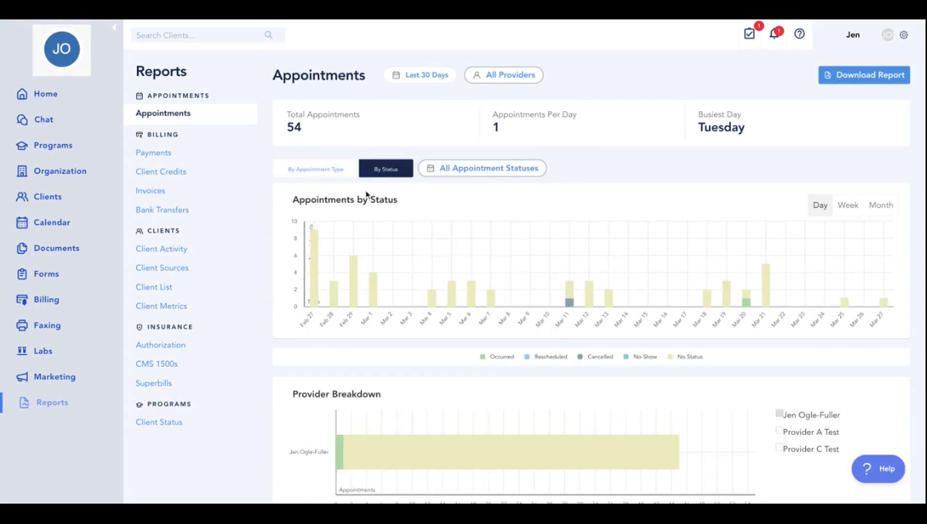
pyautogui.click(302, 169)
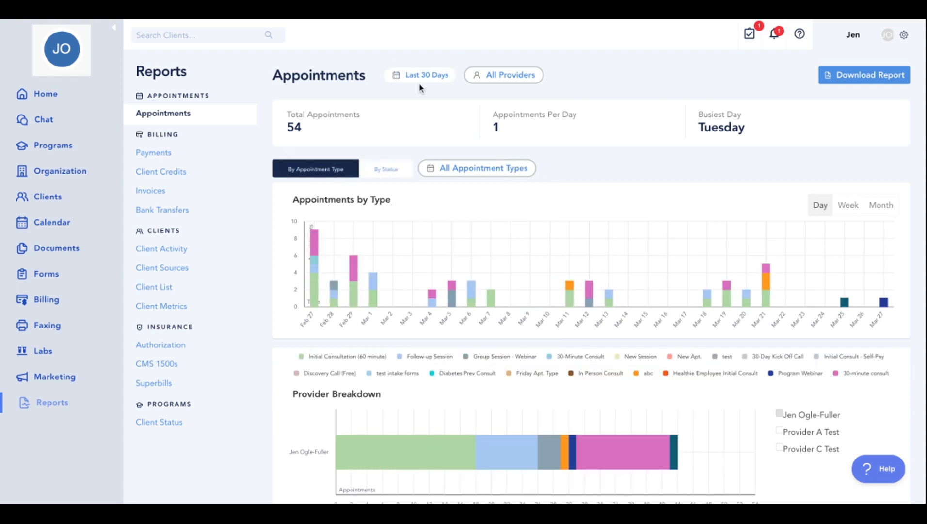
pyautogui.click(420, 83)
pyautogui.click(595, 78)
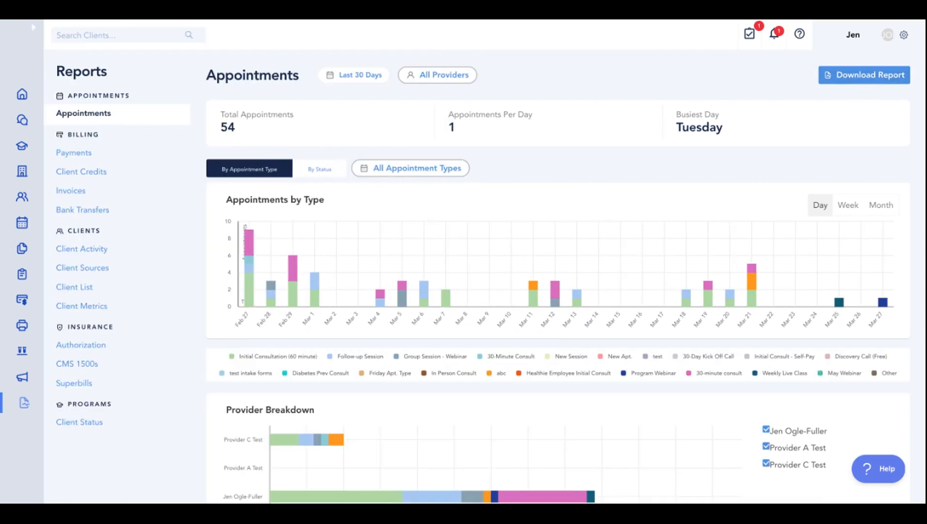
# View the Payments, Client Sources, Client List and Client Metrics reports
pyautogui.click(94, 150)
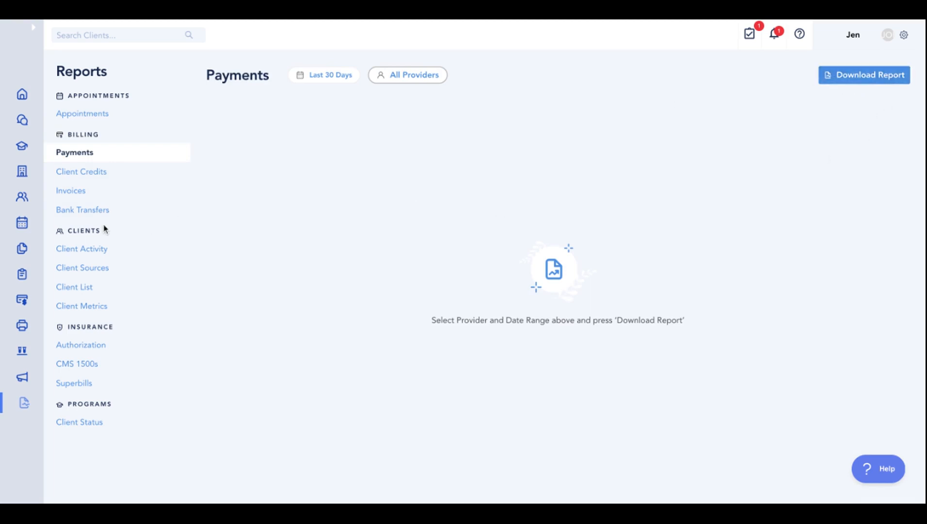
pyautogui.click(84, 268)
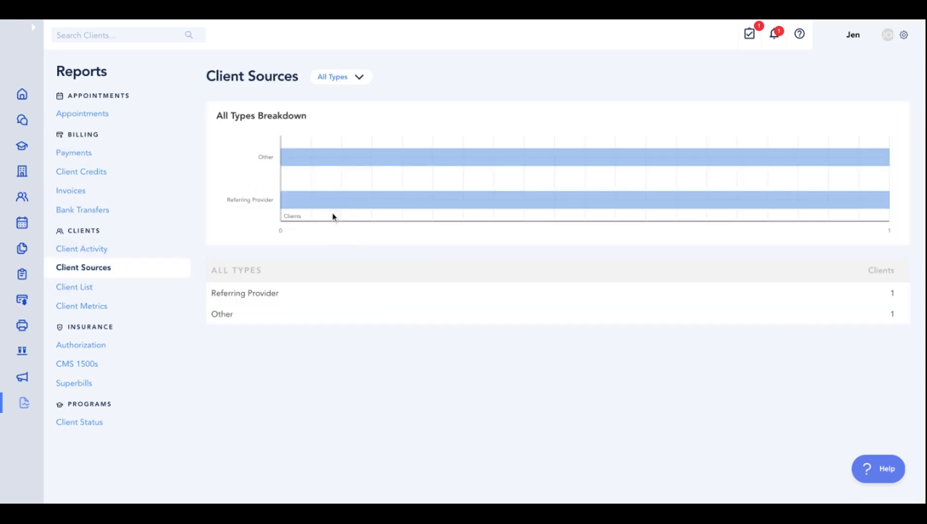
pyautogui.click(63, 292)
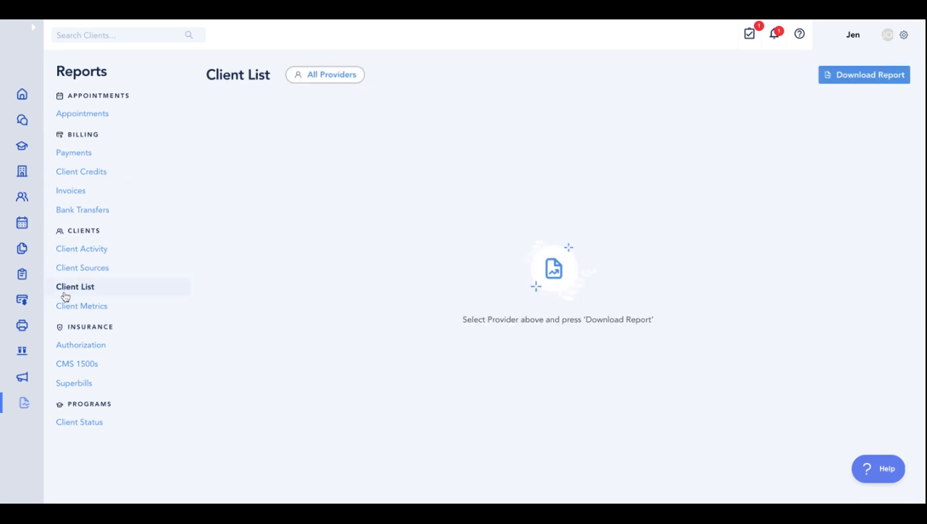
pyautogui.click(73, 305)
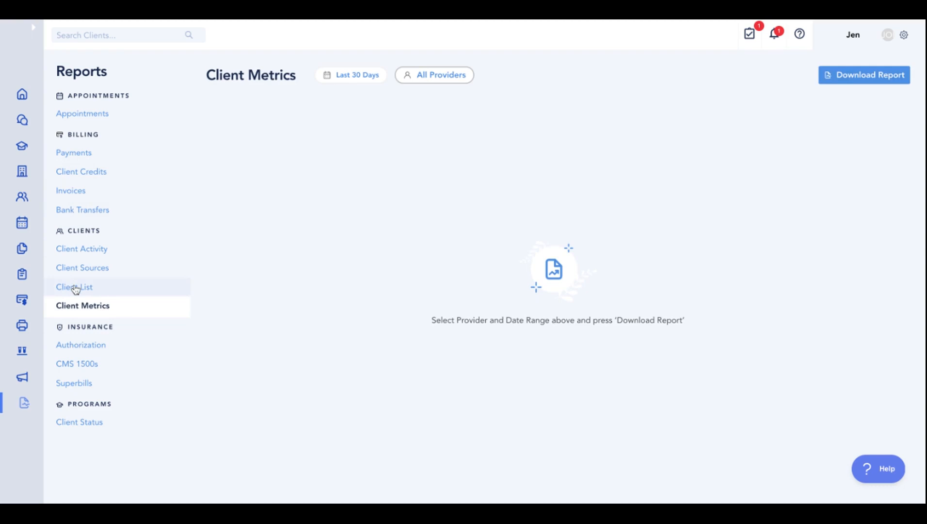
# Go through the Appointments, Payments, Client Activity, Client List, Client Sources, insurance Authorization and program Client Status reports
pyautogui.click(77, 121)
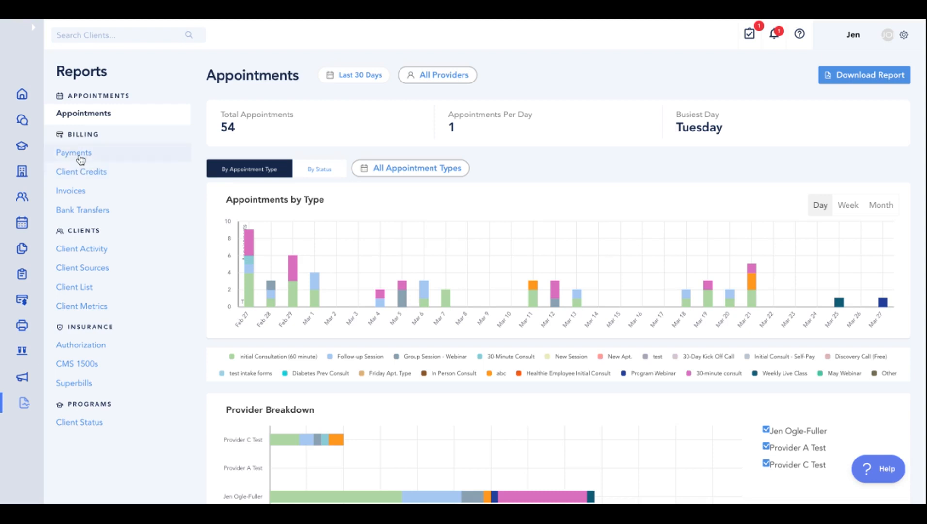
pyautogui.click(82, 154)
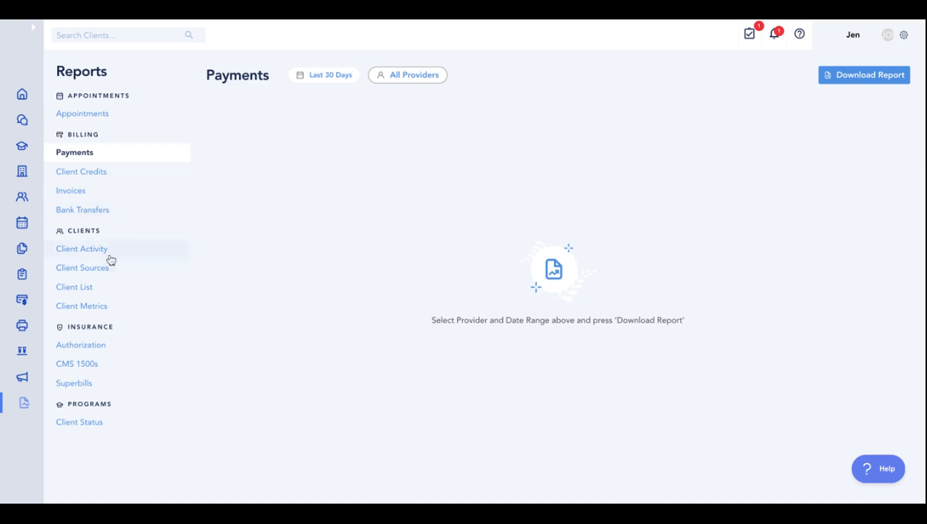
pyautogui.click(92, 255)
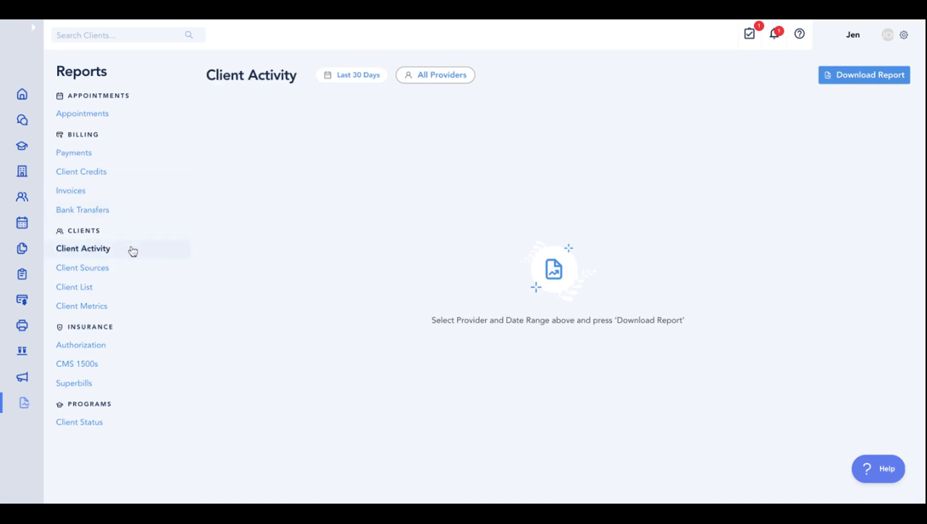
pyautogui.click(108, 289)
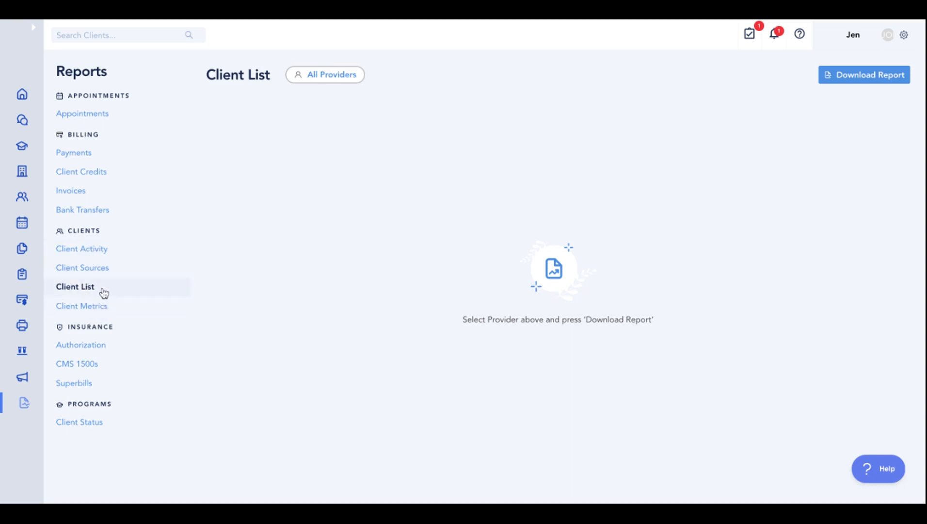
pyautogui.click(90, 268)
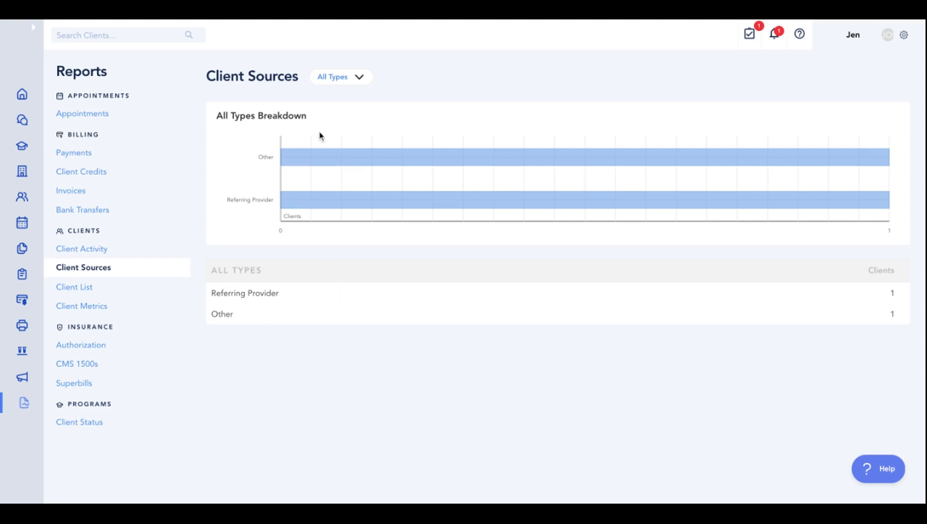
pyautogui.click(103, 347)
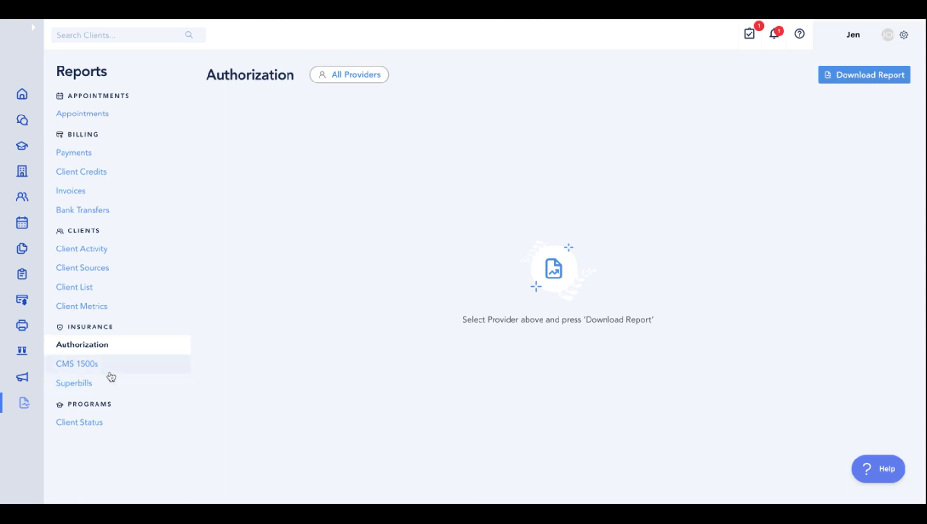
pyautogui.click(87, 433)
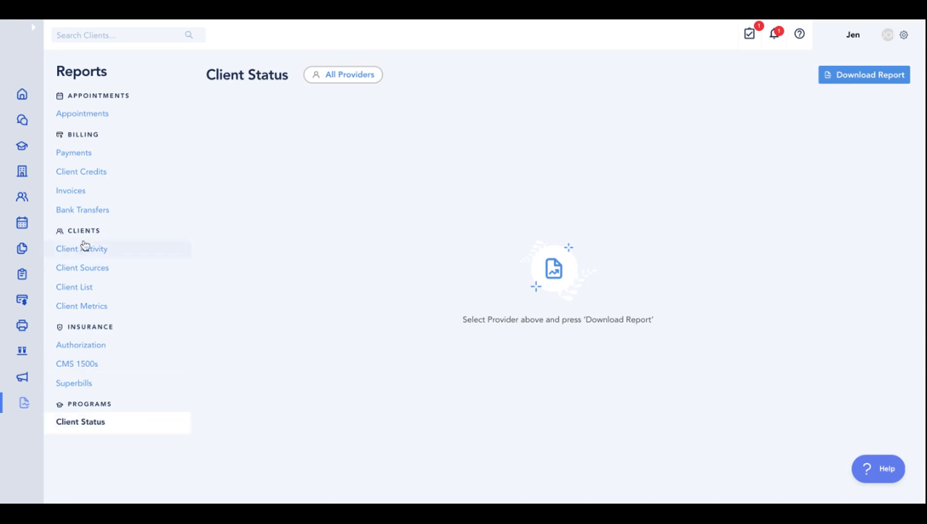
pyautogui.click(33, 30)
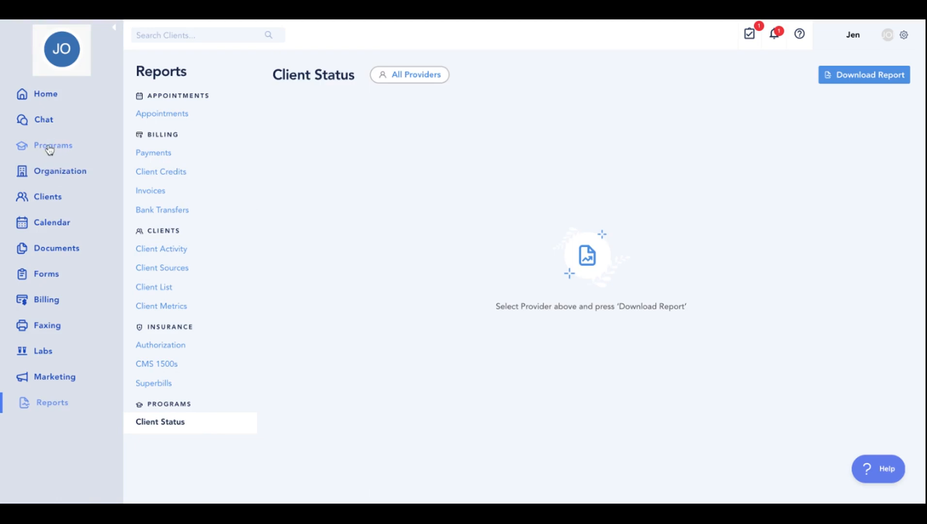
pyautogui.click(114, 29)
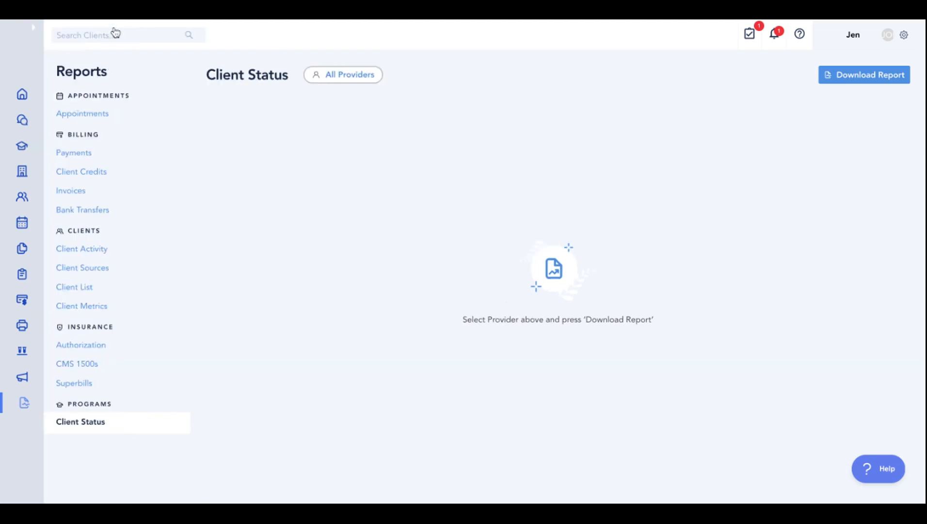
pyautogui.click(69, 428)
# Generate the Client Activity report for the last 30 days and all providers, and open the Generated Reports folder in Documents
pyautogui.click(114, 247)
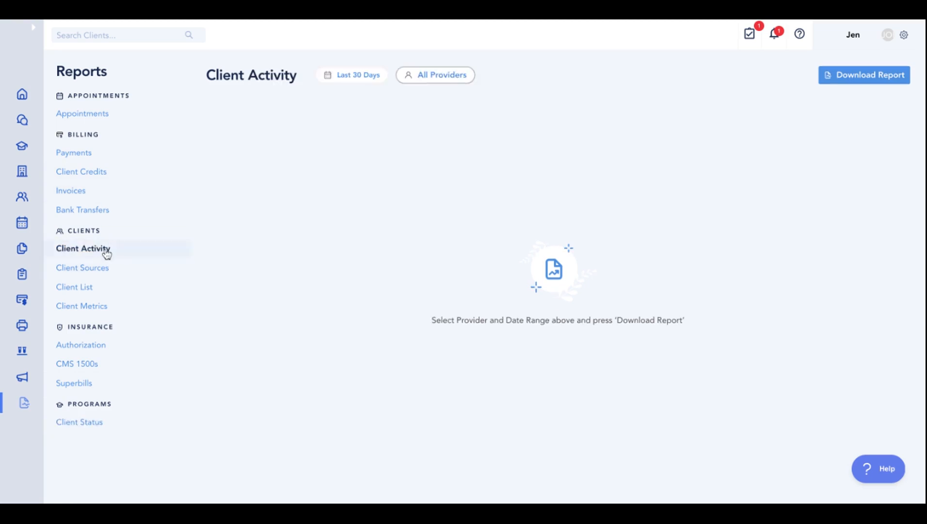
pyautogui.click(845, 78)
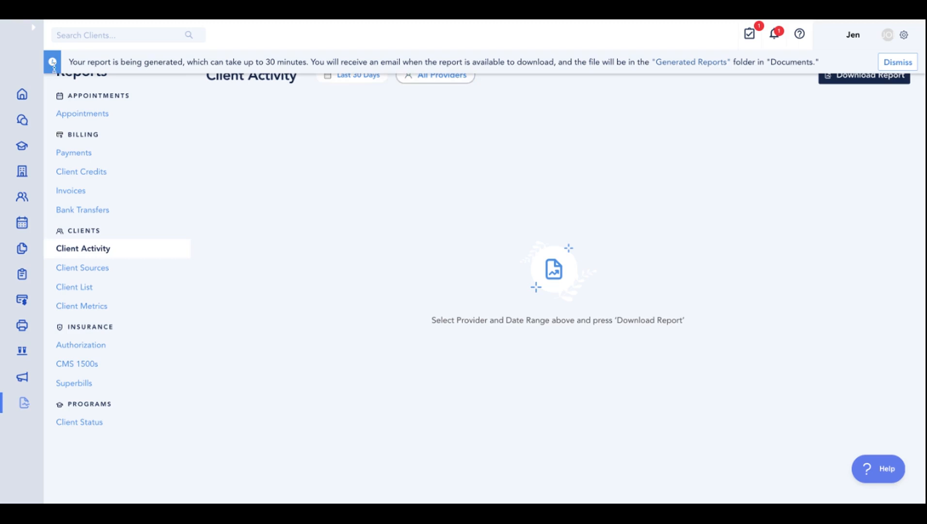
pyautogui.click(32, 29)
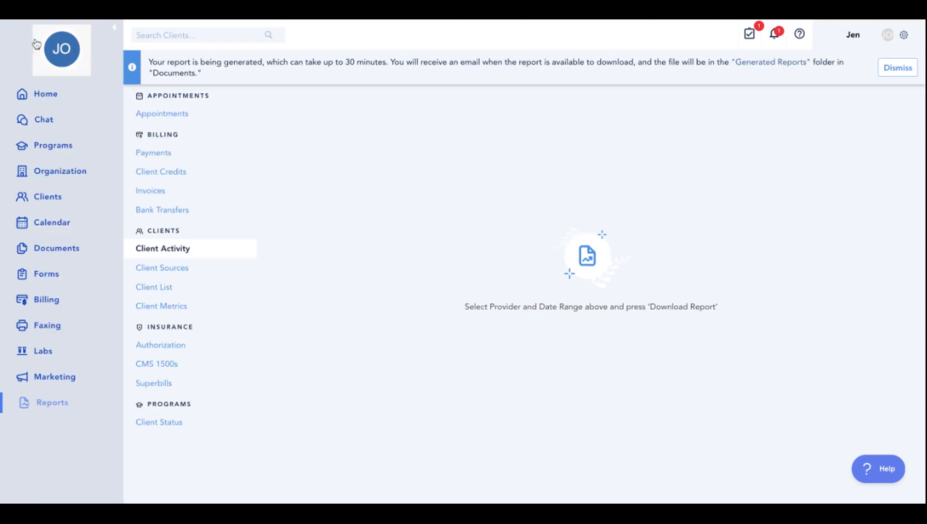
pyautogui.click(64, 251)
pyautogui.scroll(-2, 193, 260)
pyautogui.scroll(-2, 194, 261)
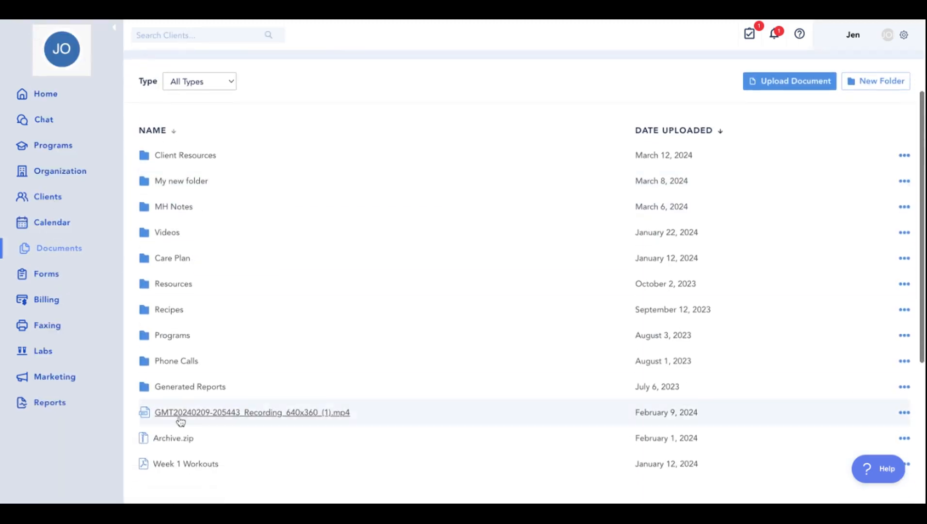
pyautogui.click(189, 387)
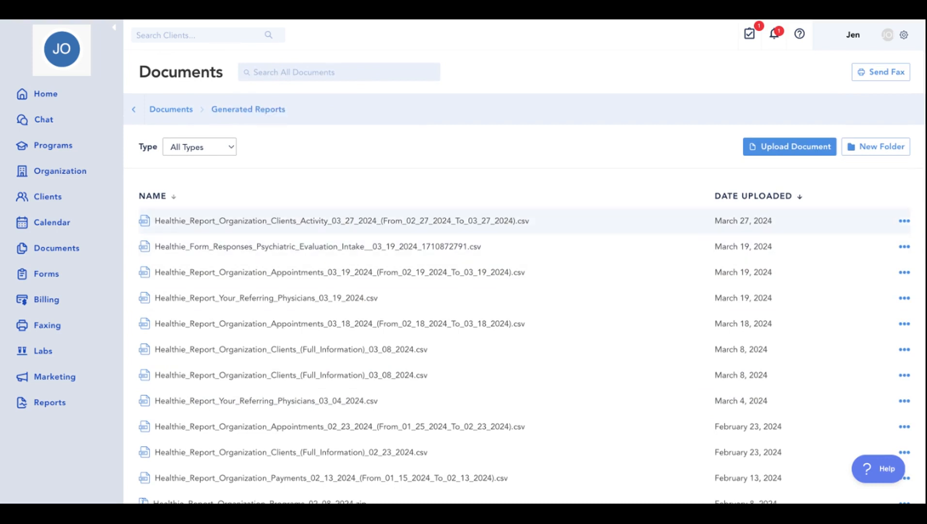
# View the file actions for the March 27, 2024 Clients Activity report in Generated Reports, and return to the home overview
pyautogui.click(904, 221)
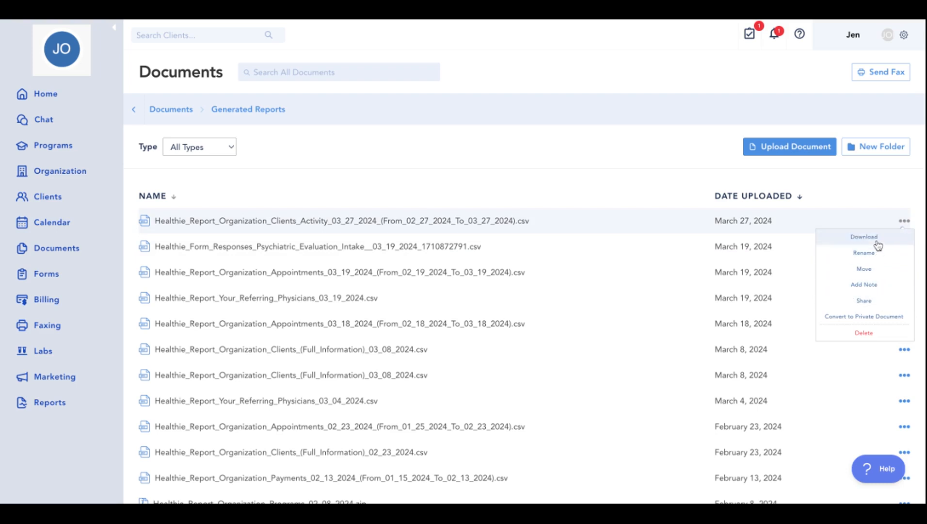
pyautogui.click(628, 184)
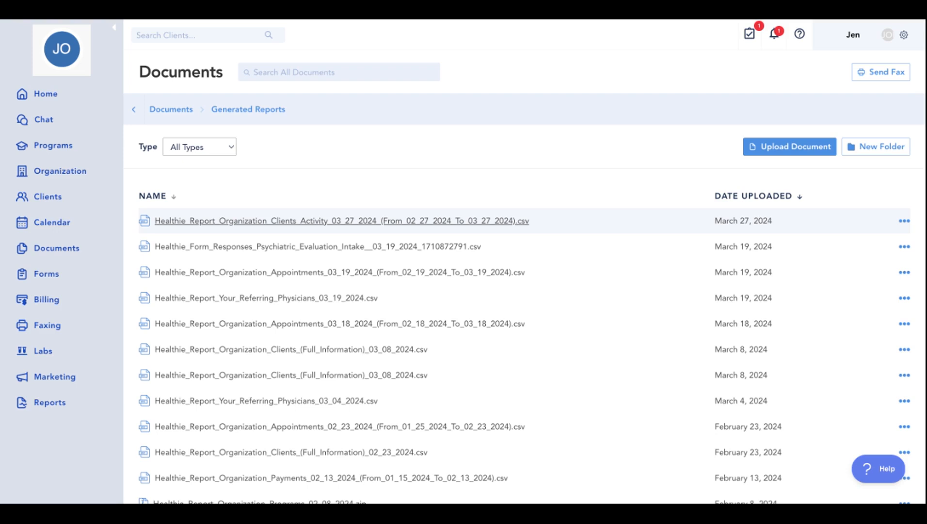
pyautogui.click(48, 94)
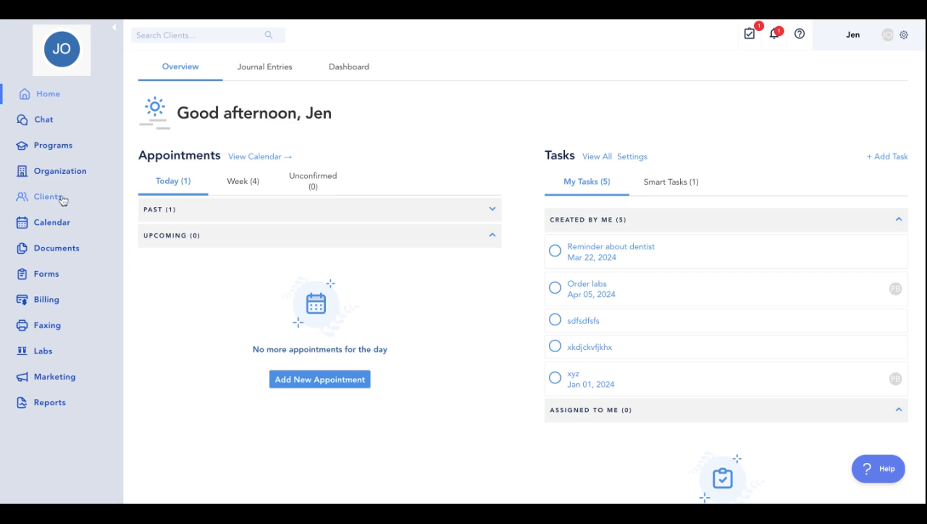
# View the current week in the calendar, and show the help resource options from the calendar and the home overview
pyautogui.click(52, 222)
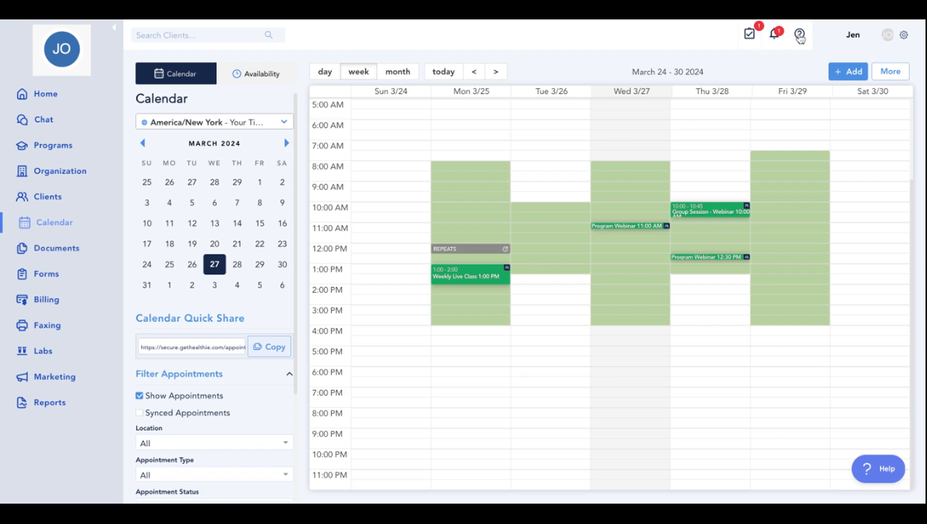
pyautogui.click(800, 35)
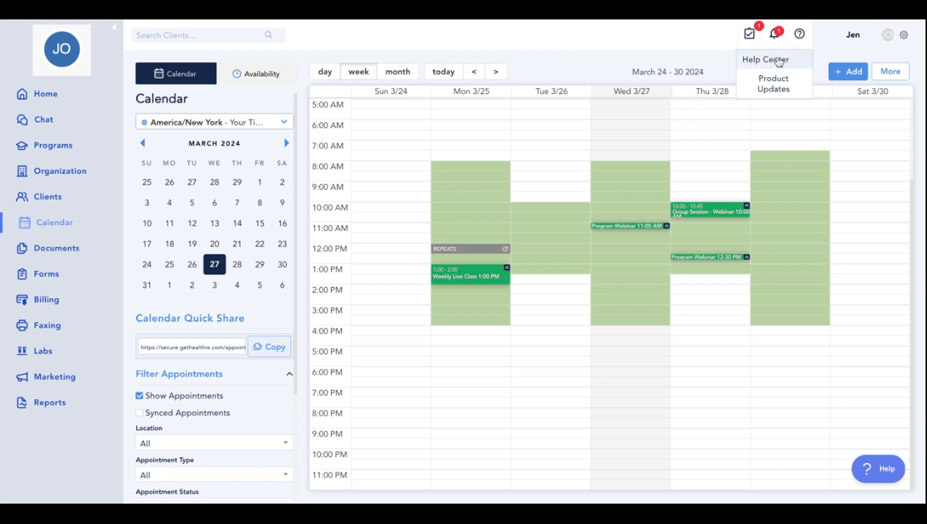
pyautogui.click(74, 97)
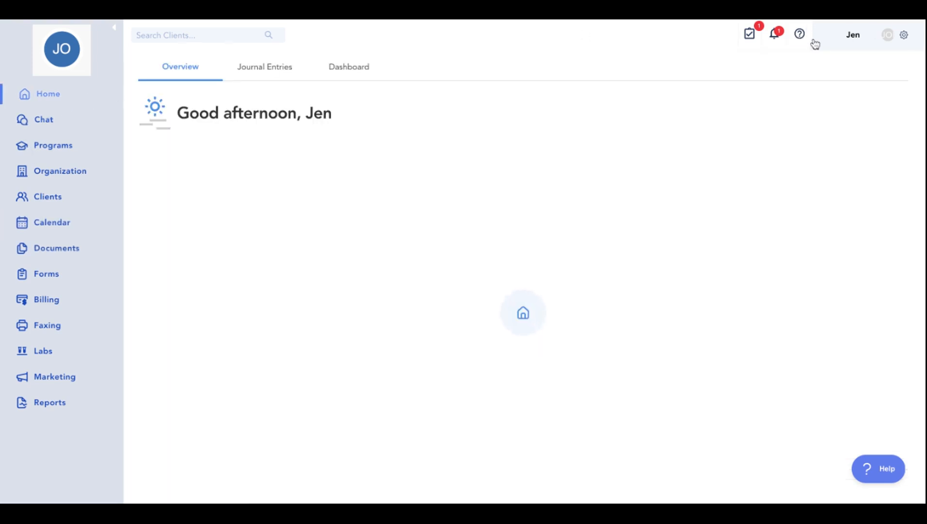
pyautogui.click(797, 42)
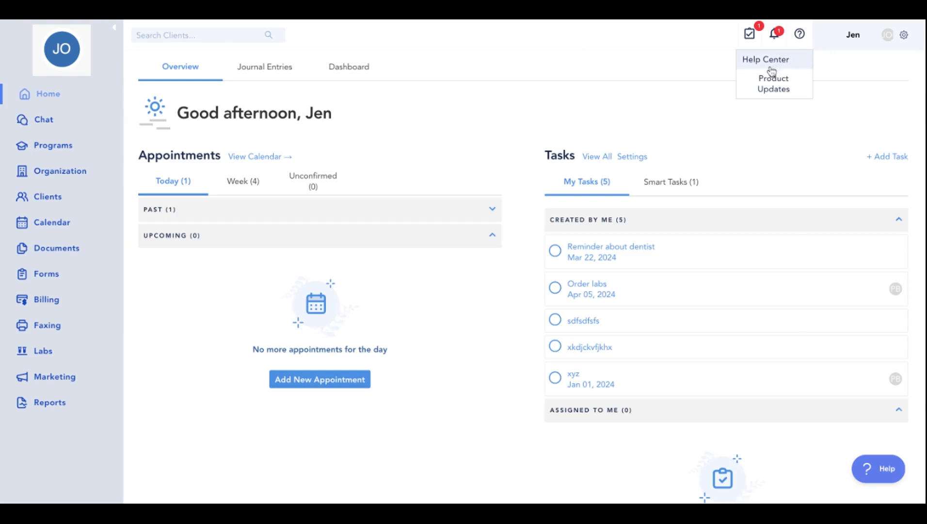